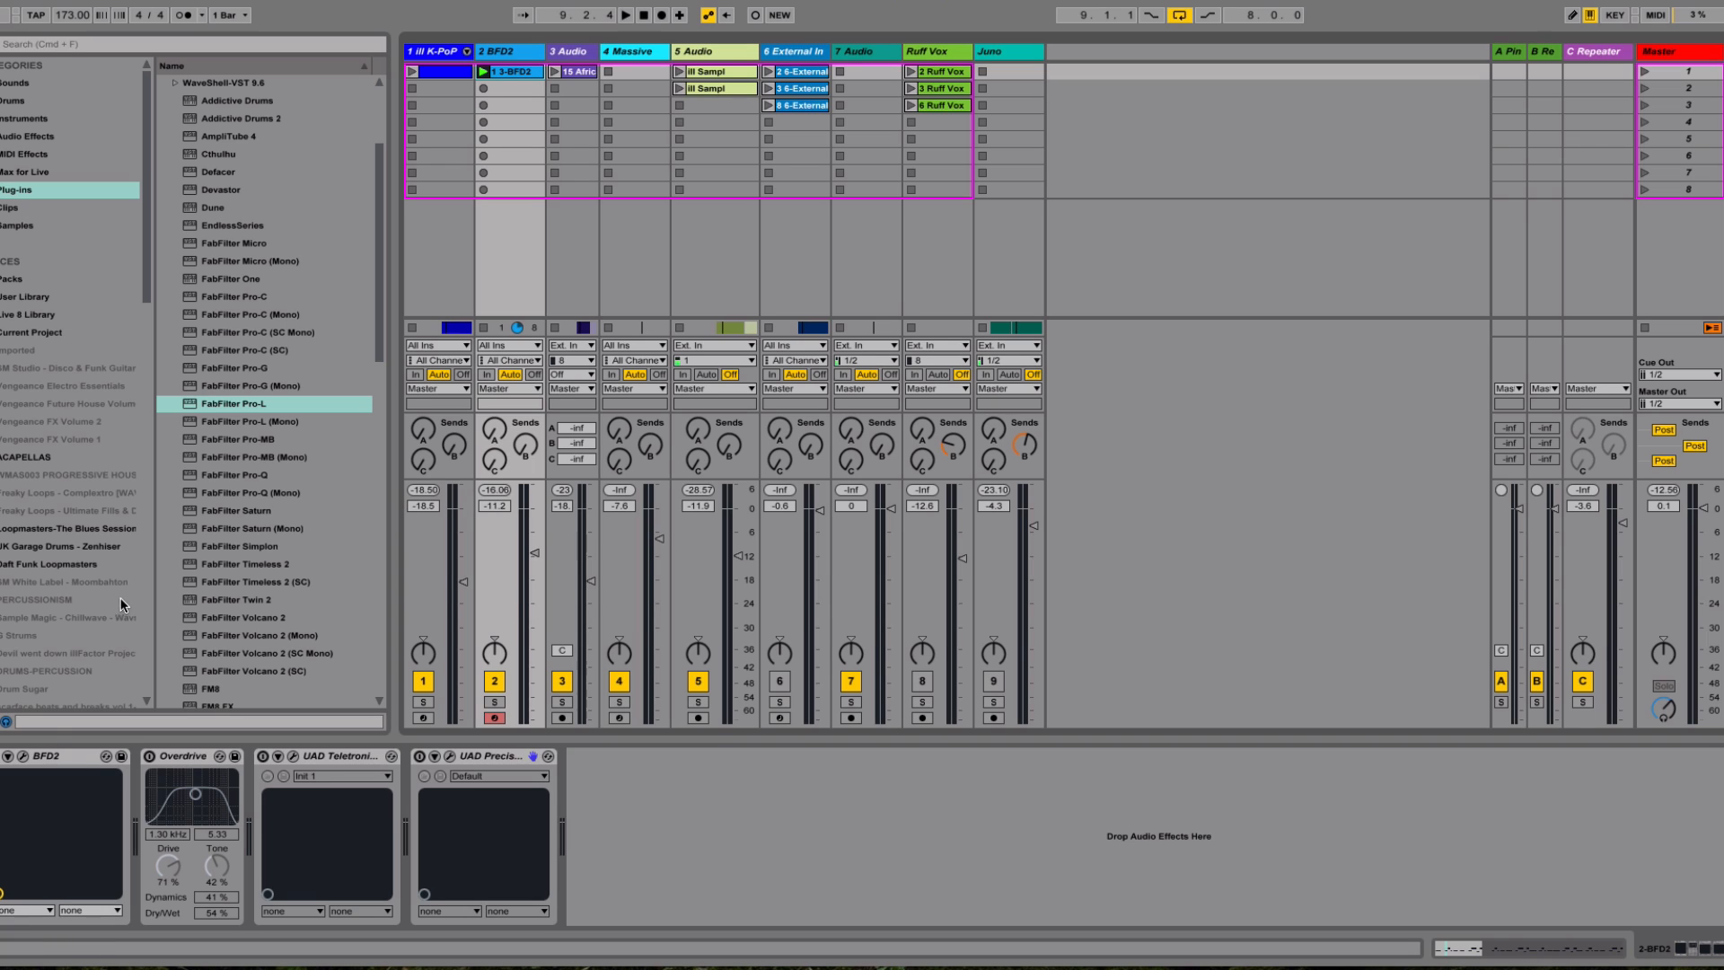
Open the BFD2 drum plug-in, look through its kit library without loading a kit, and close the plug-in
left_click(24, 757)
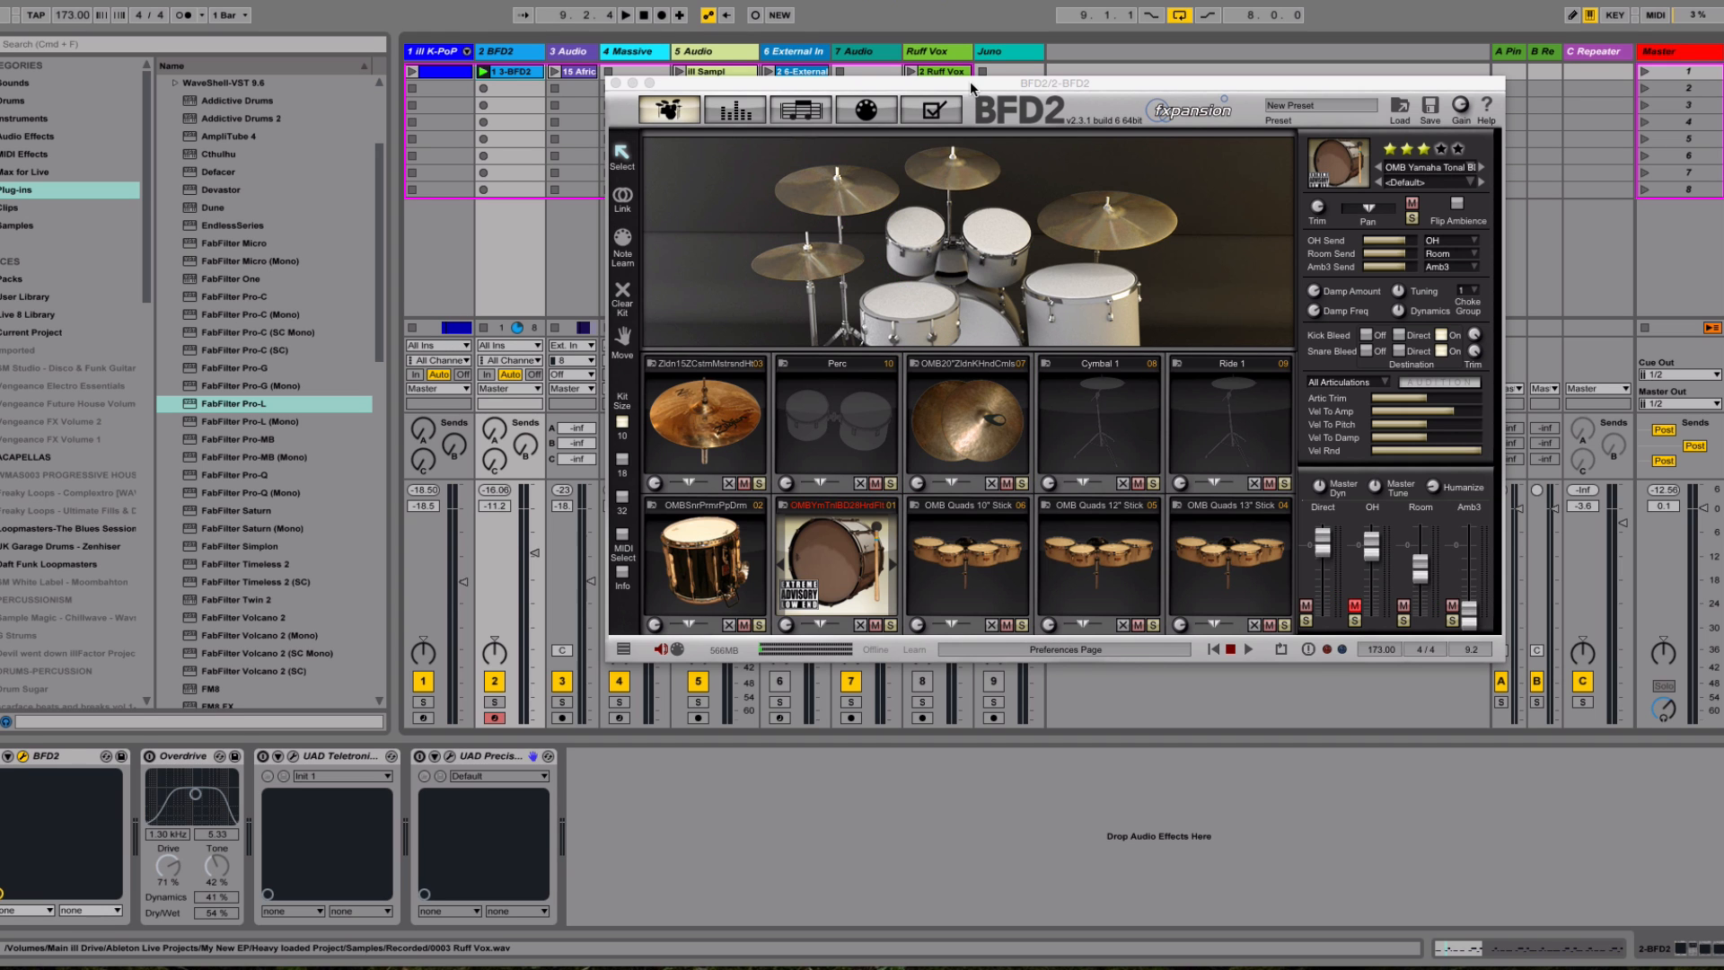
mouse_move(979, 90)
left_mouse_down()
mouse_move(1027, 102)
mouse_move(972, 113)
left_mouse_up()
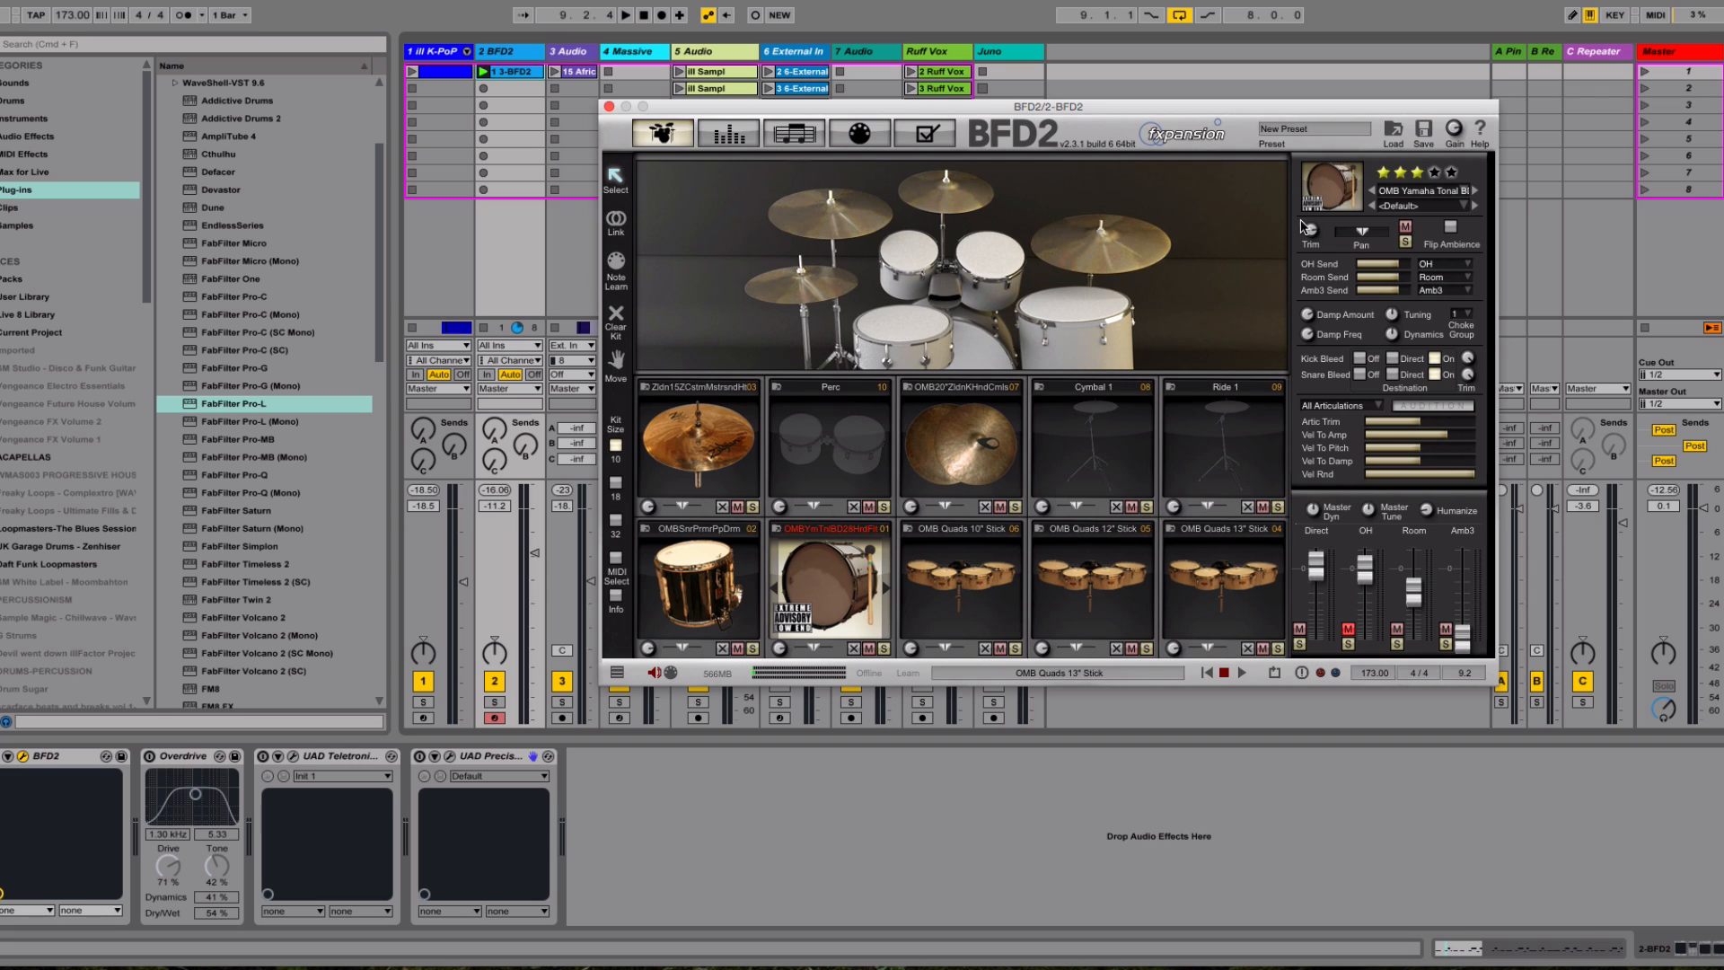
left_click(1394, 131)
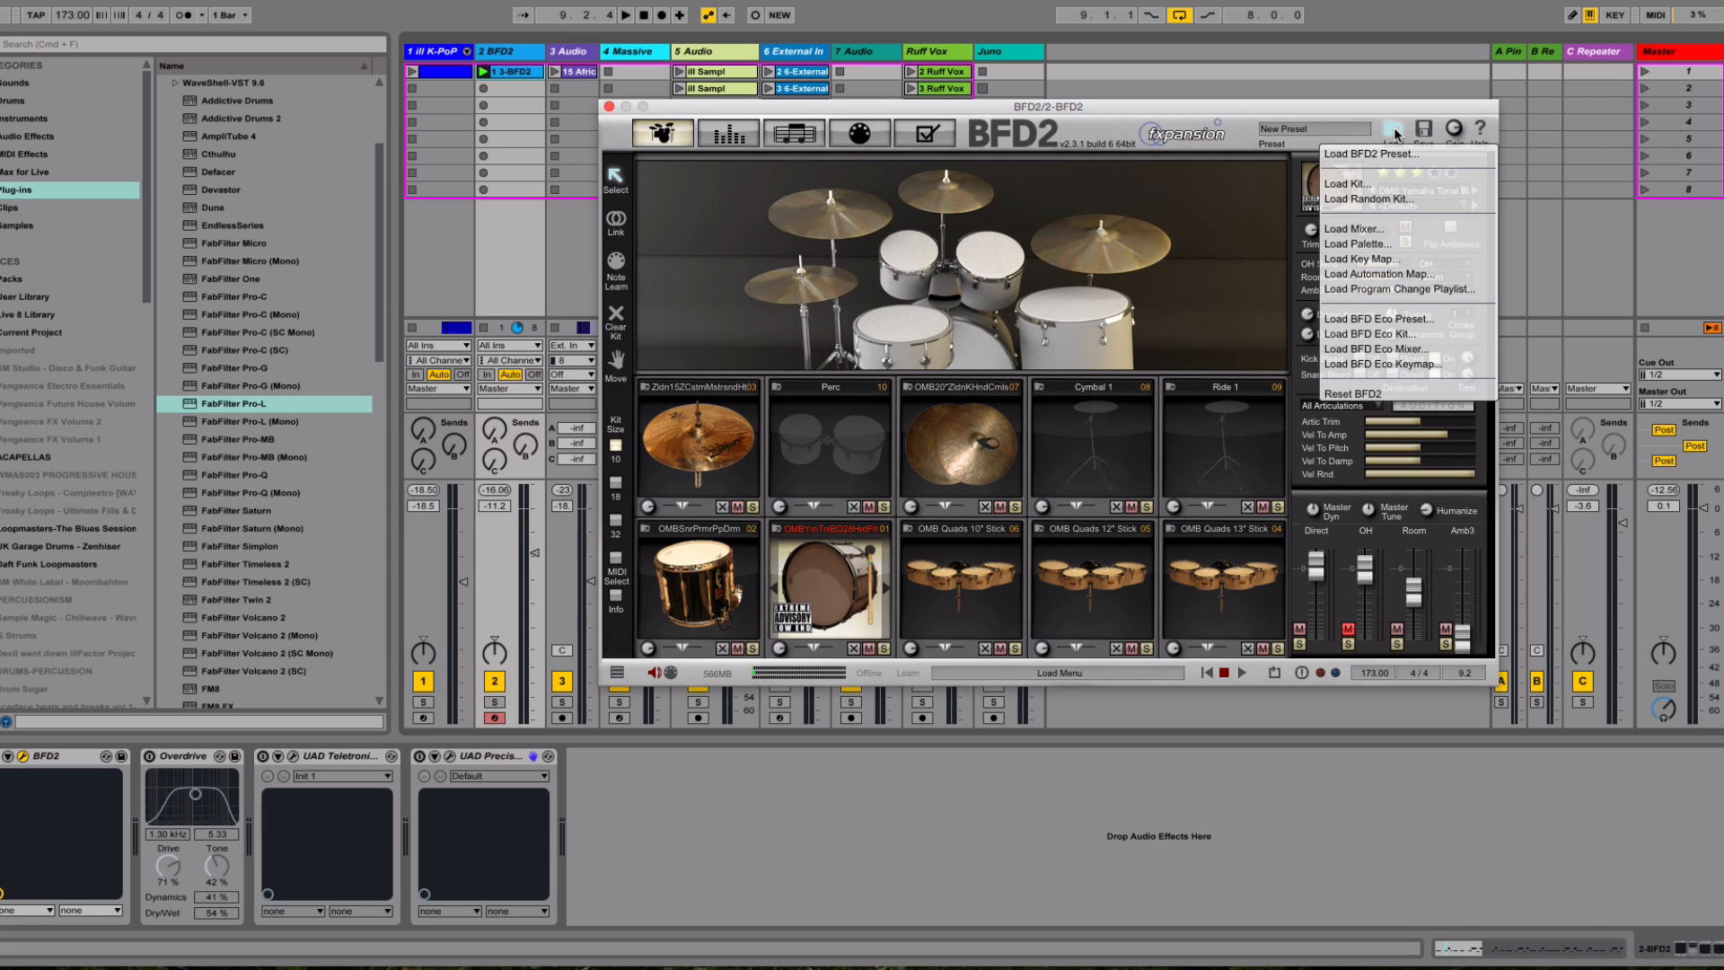
left_click(1389, 185)
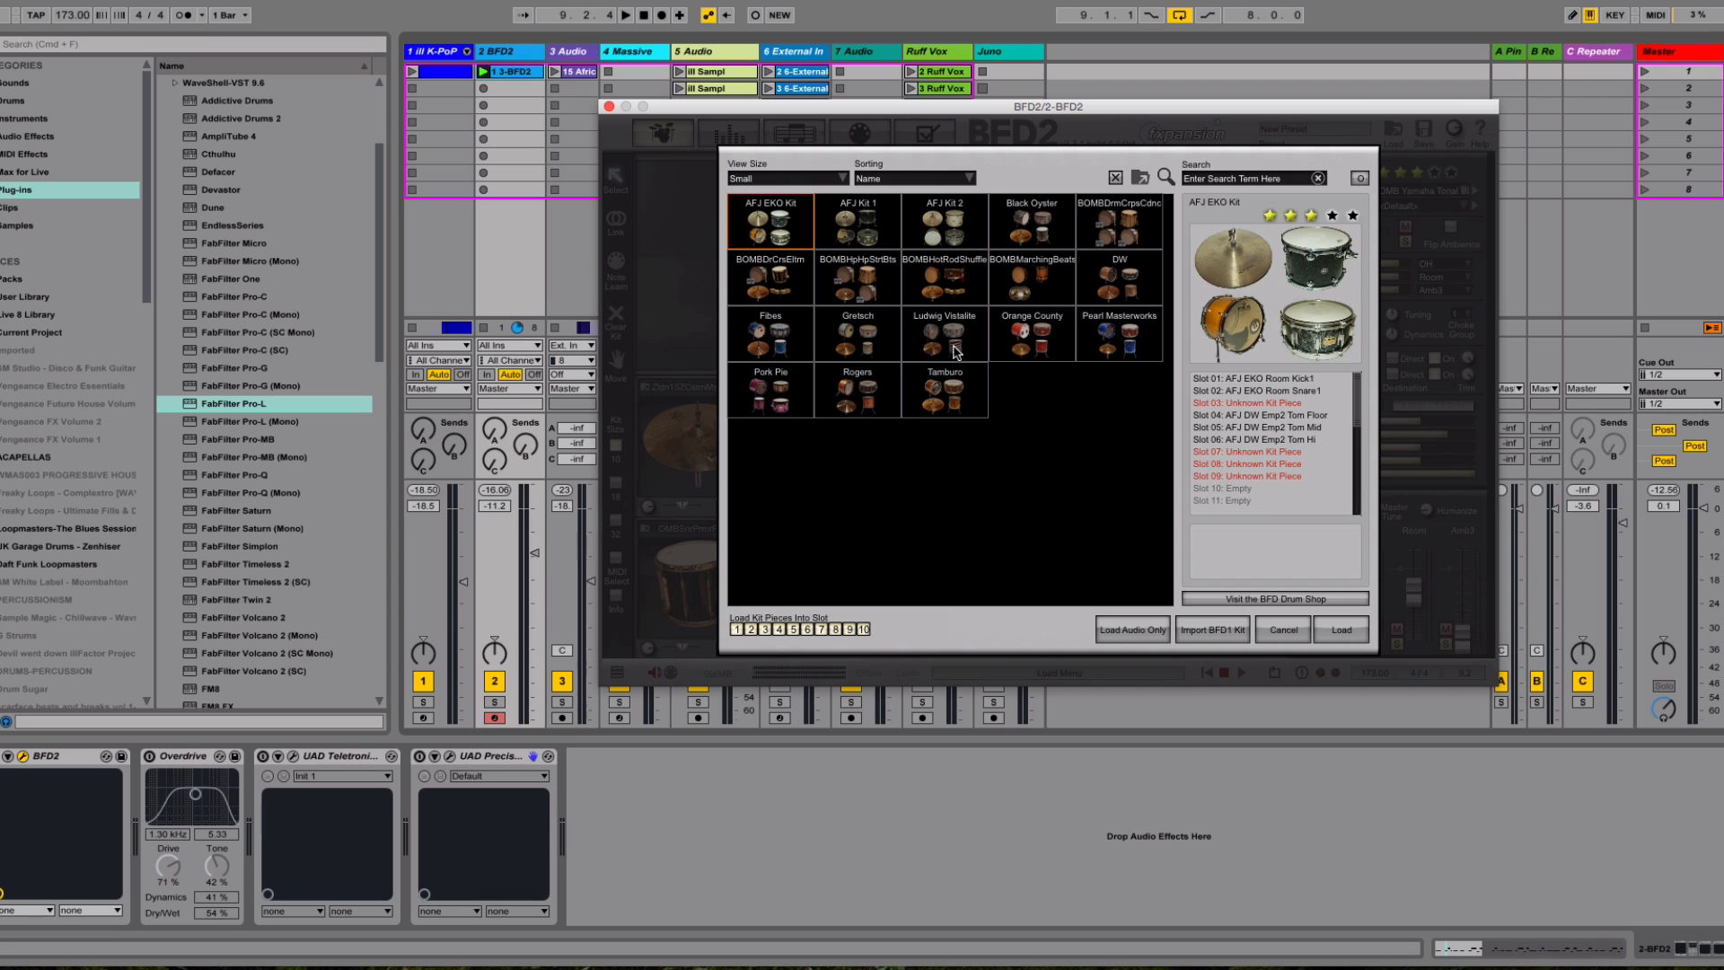
left_click(1284, 632)
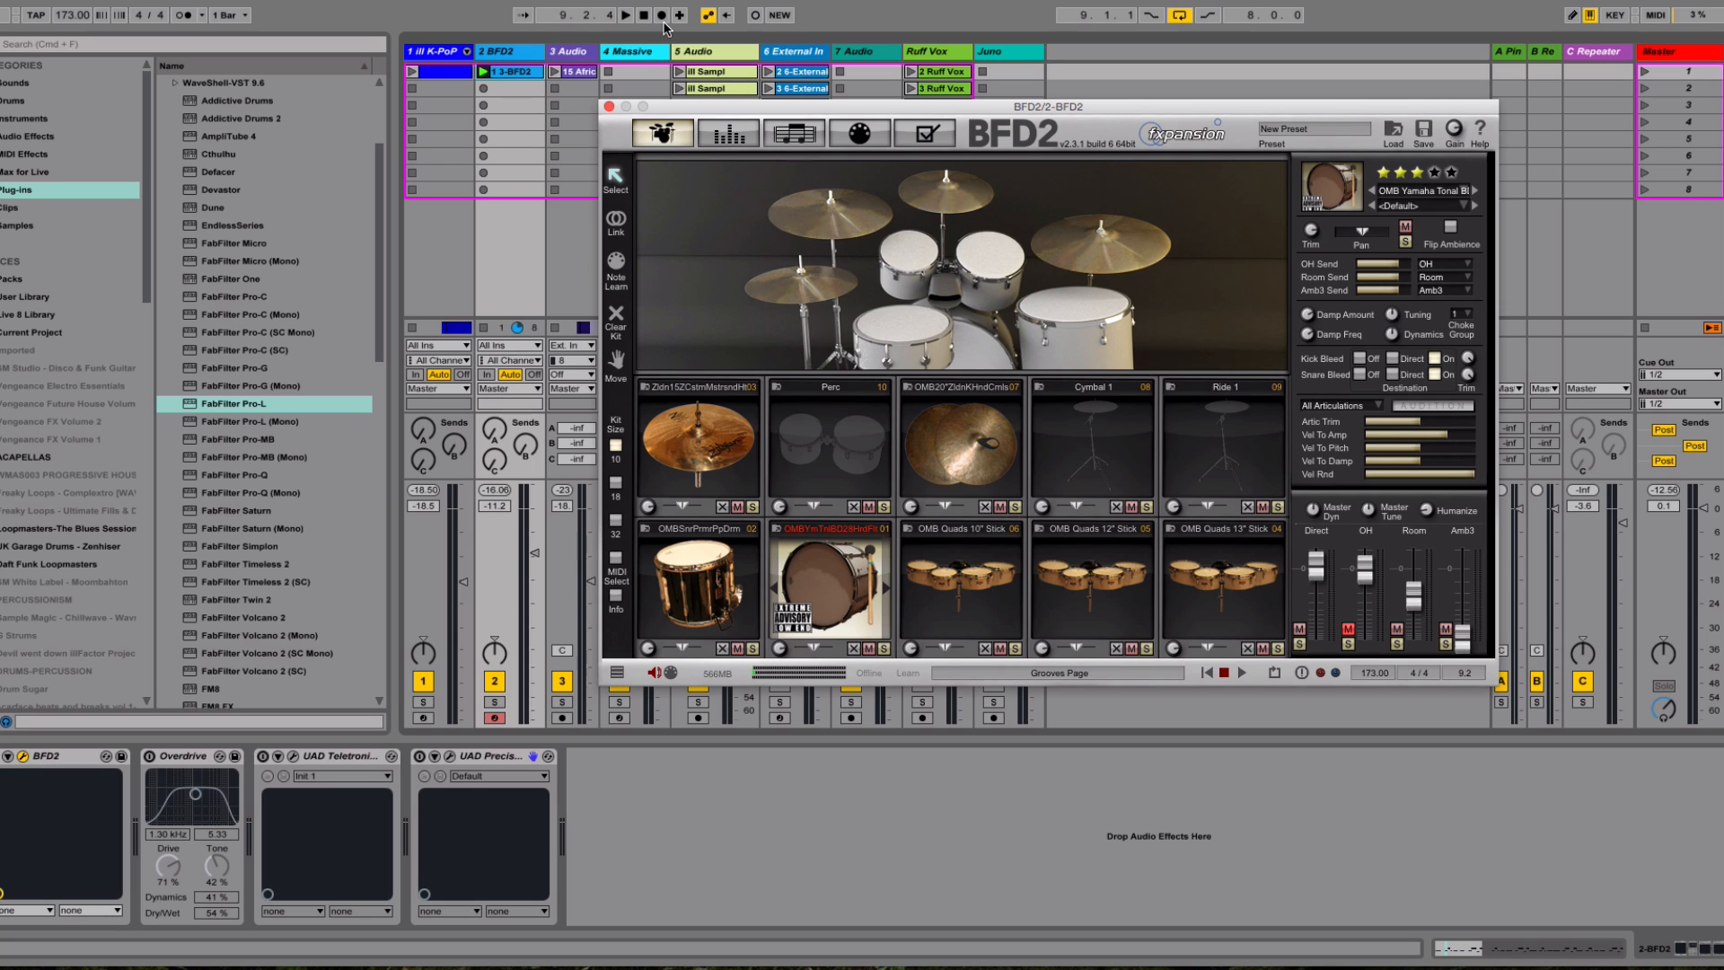
left_click(609, 107)
Audition the 3-BFD2 clip on the soloed BFD2 track and stop playback
key("space")
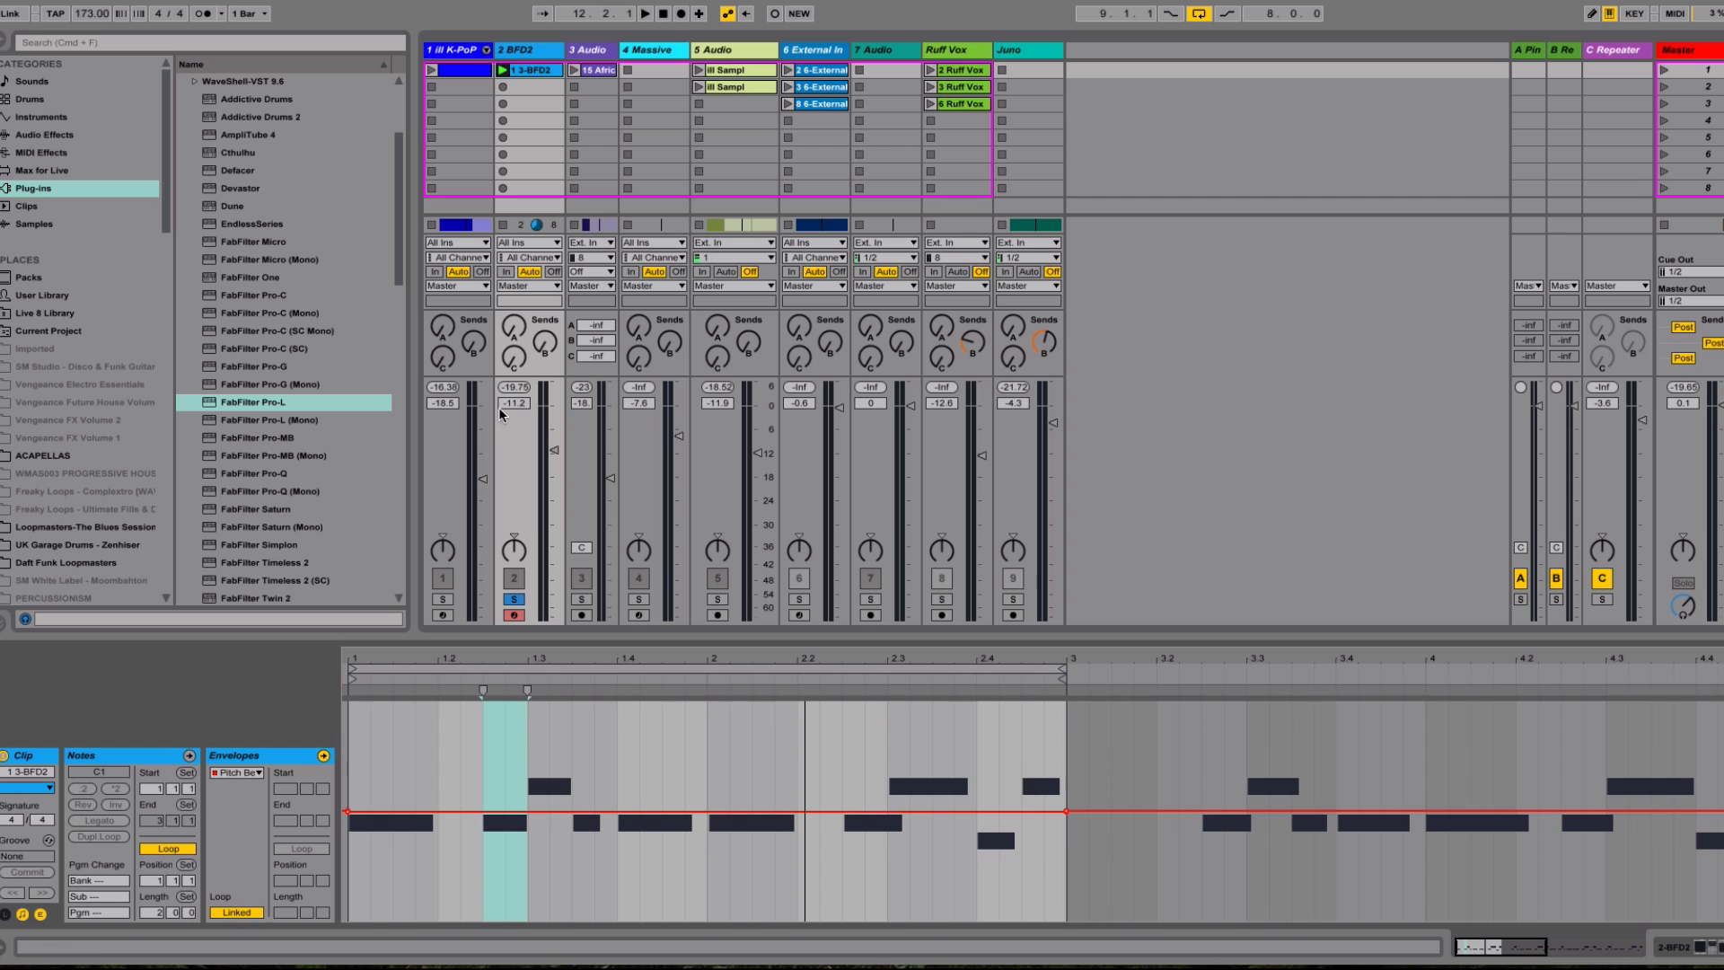
key("space")
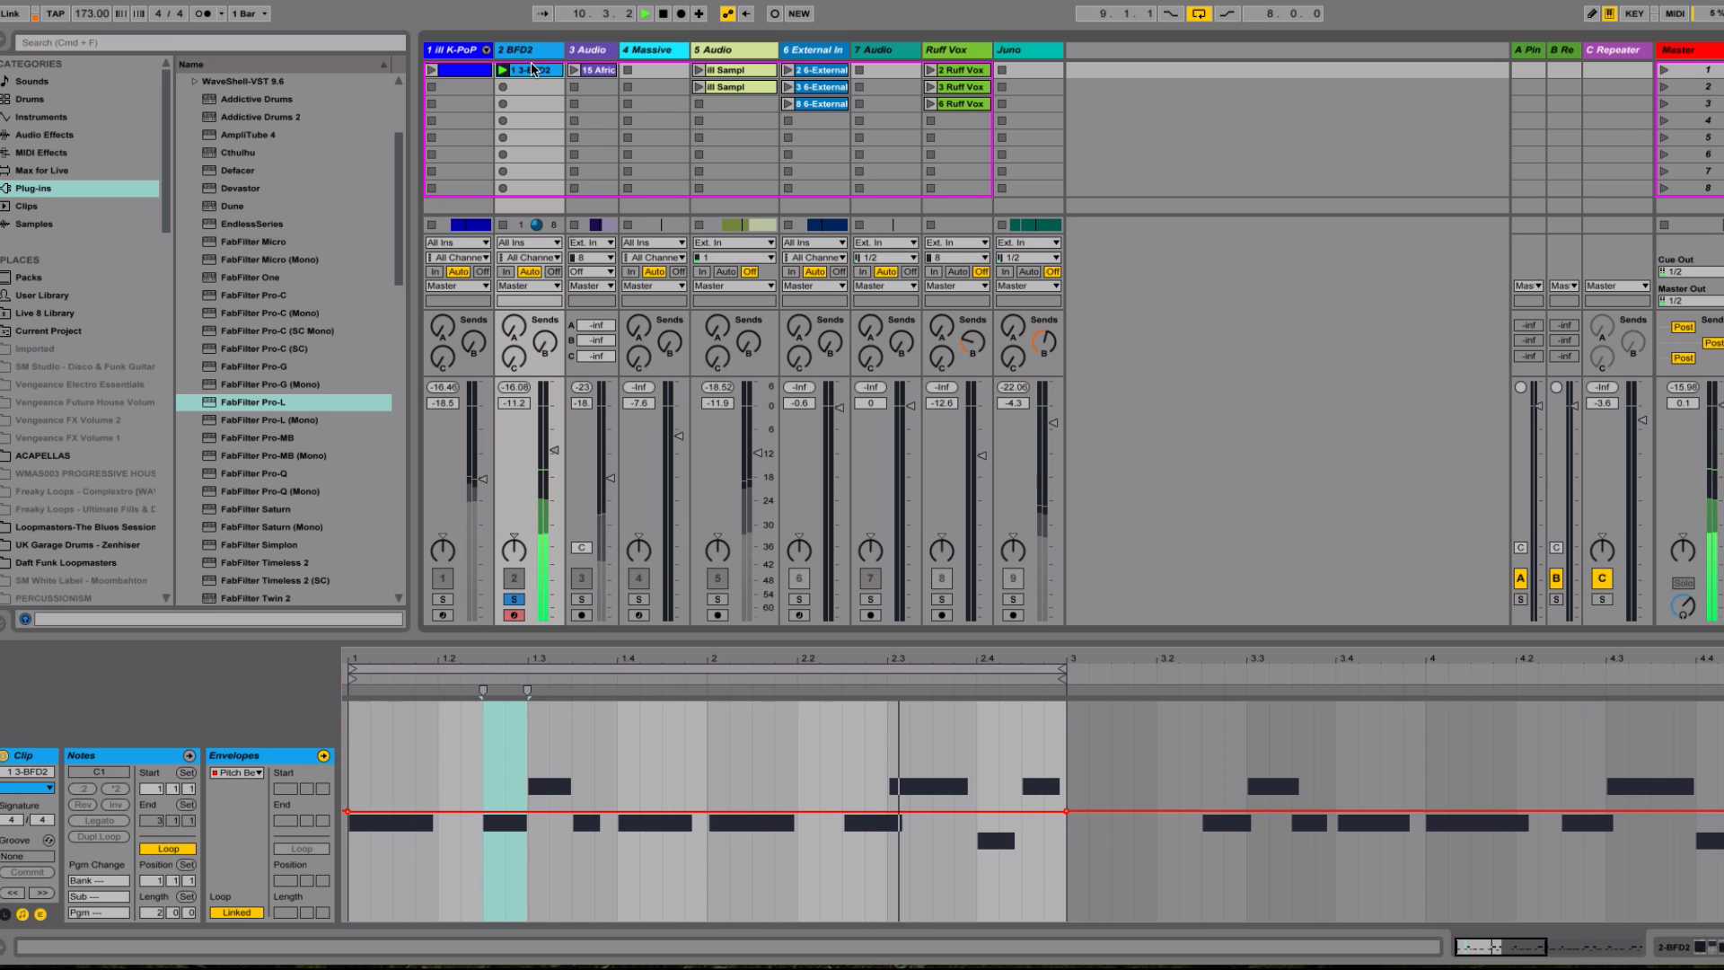
key("space")
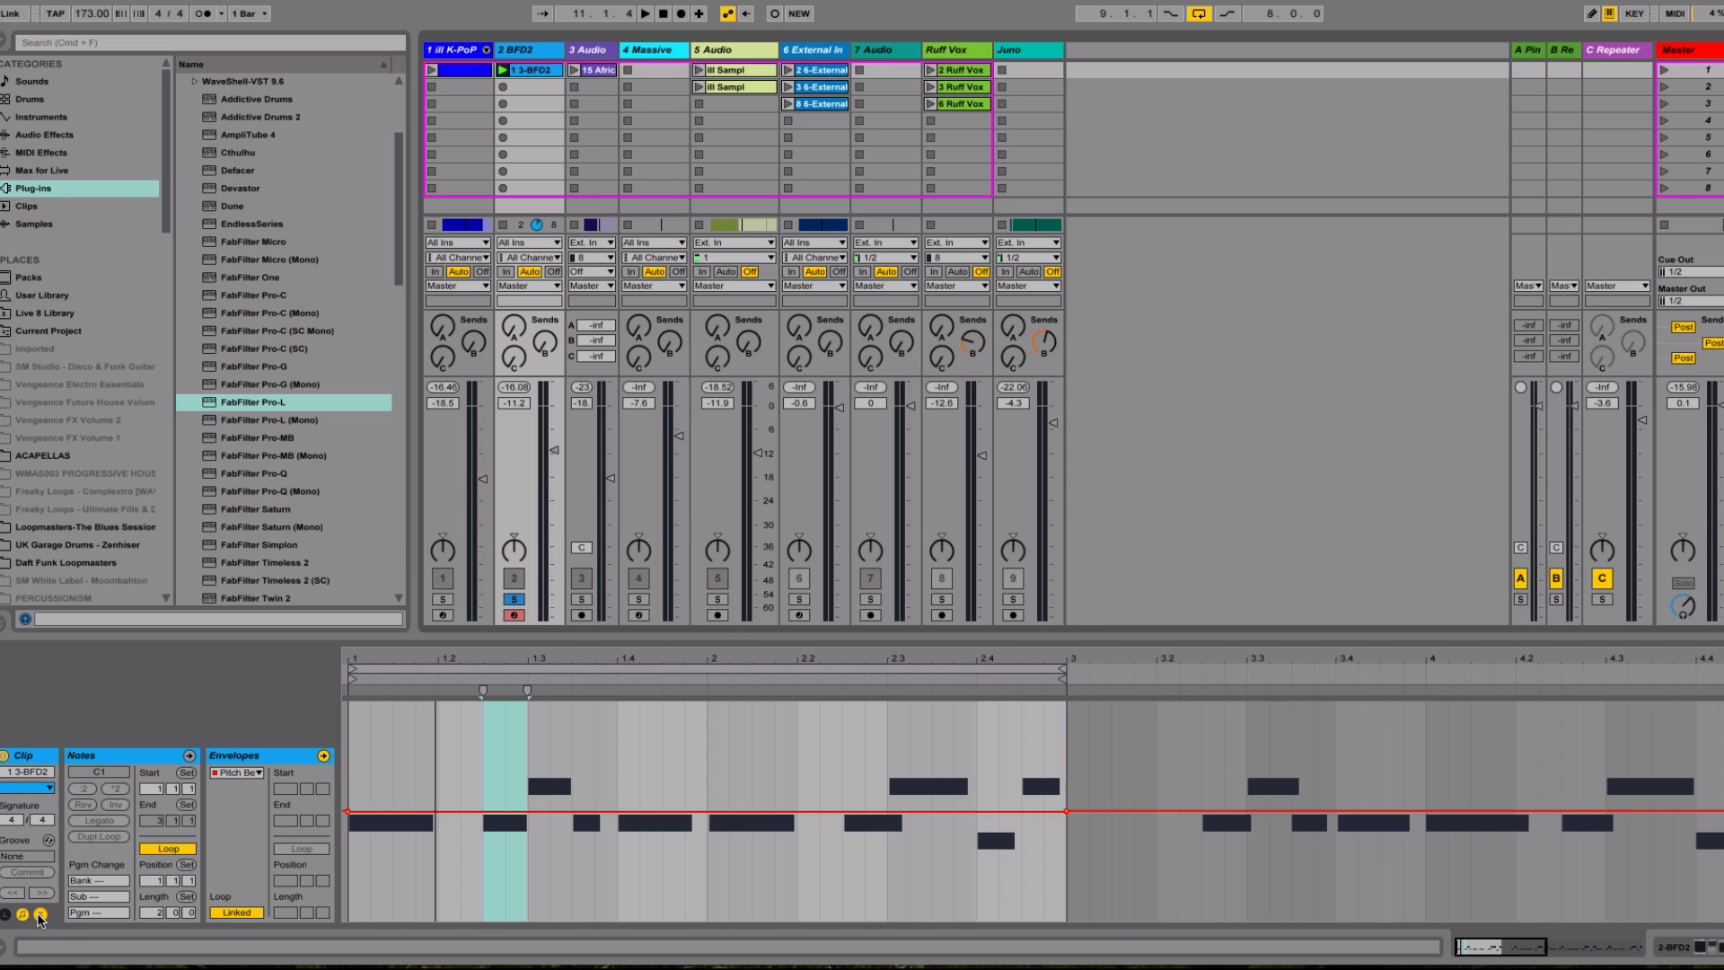
Select the two-bar loop of the 3-BFD2 clip's Pitch Bend envelope and raise its line close to the maximum
left_click(244, 774)
left_click(257, 780)
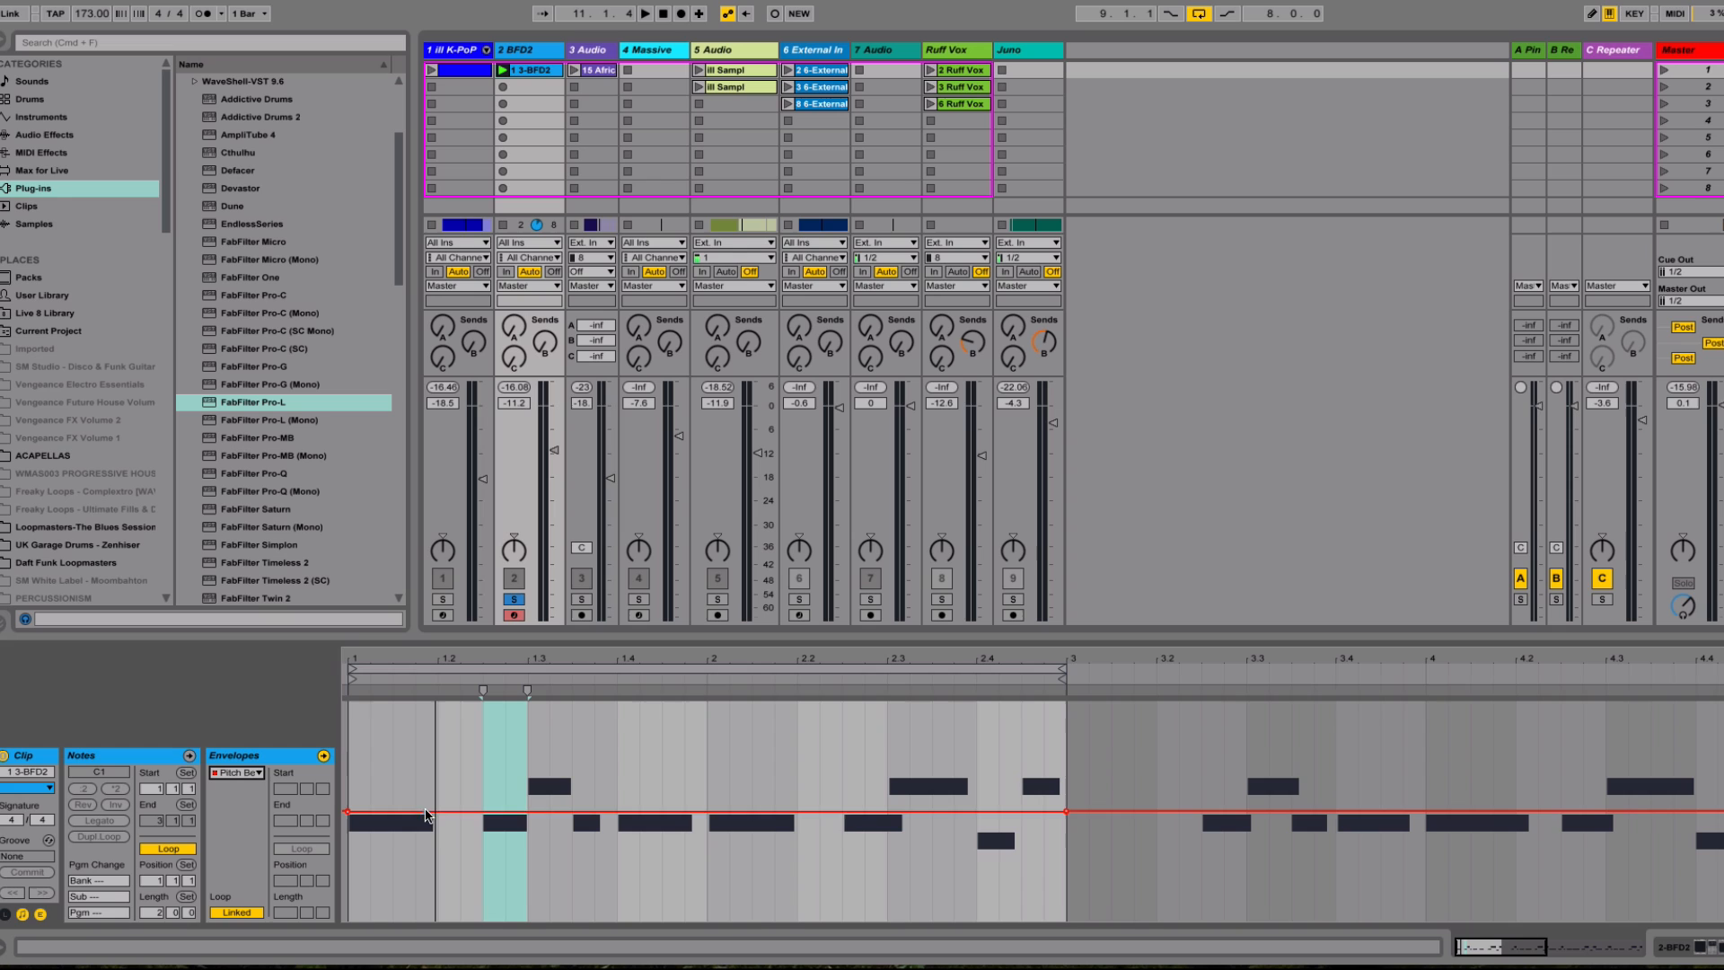
left_click(363, 843)
left_click_drag(392, 842, 1073, 866)
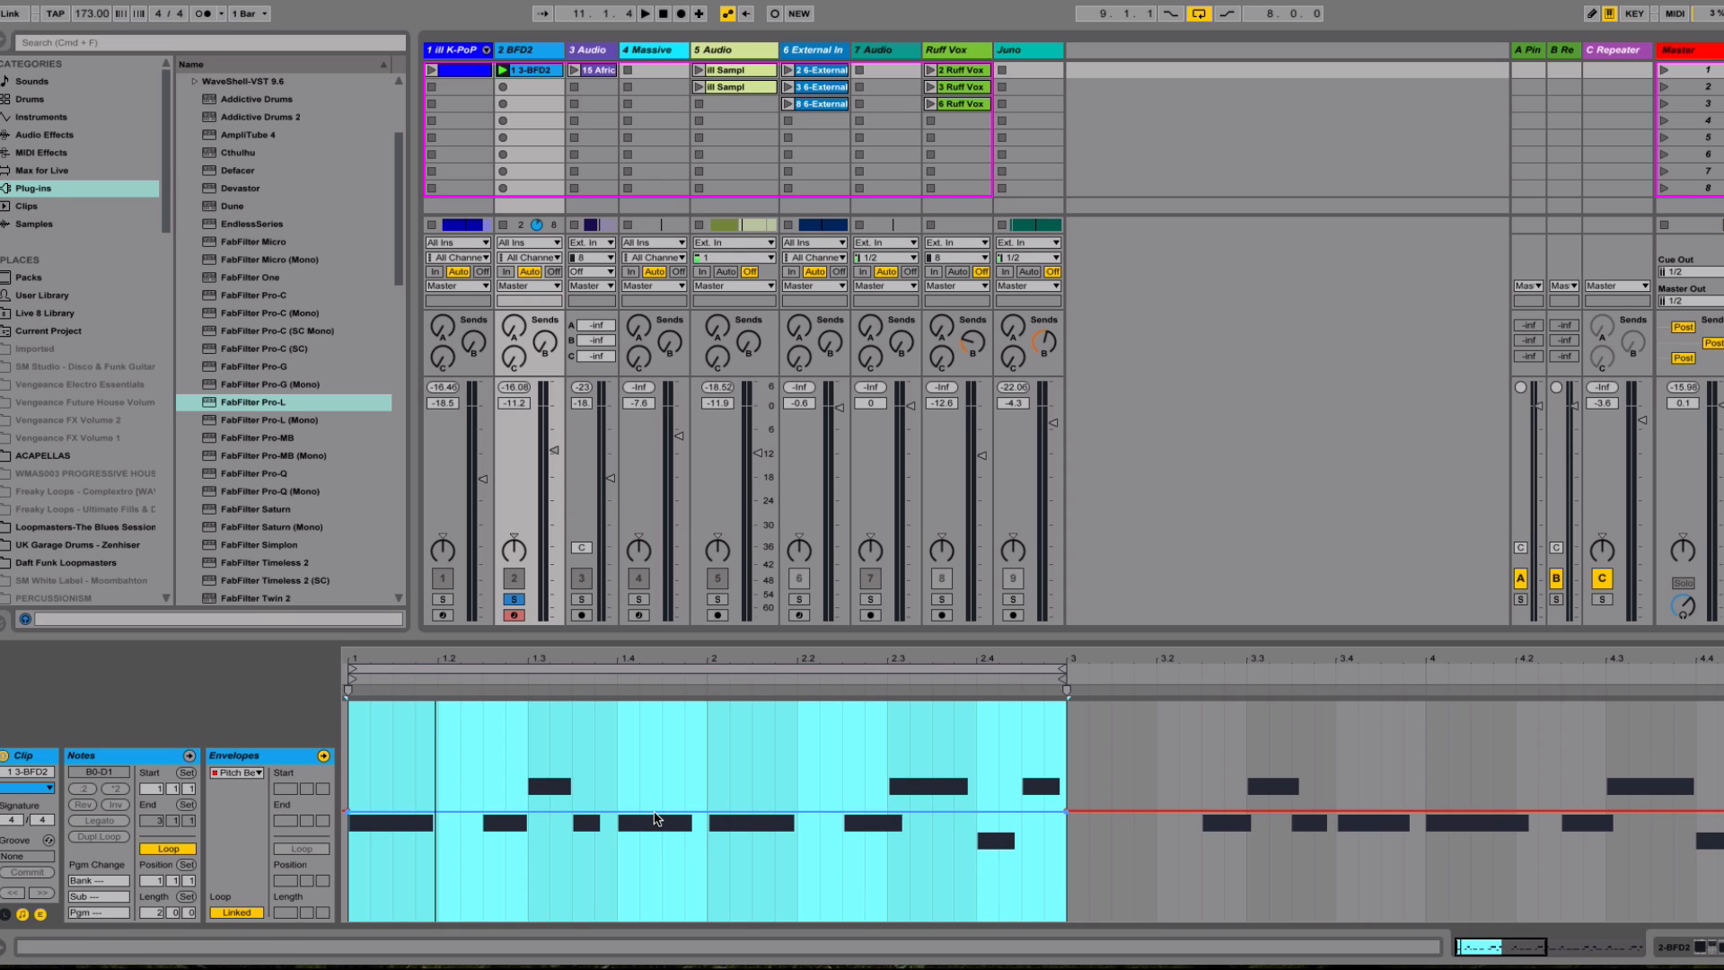
left_click_drag(655, 812, 656, 721)
left_click(654, 720)
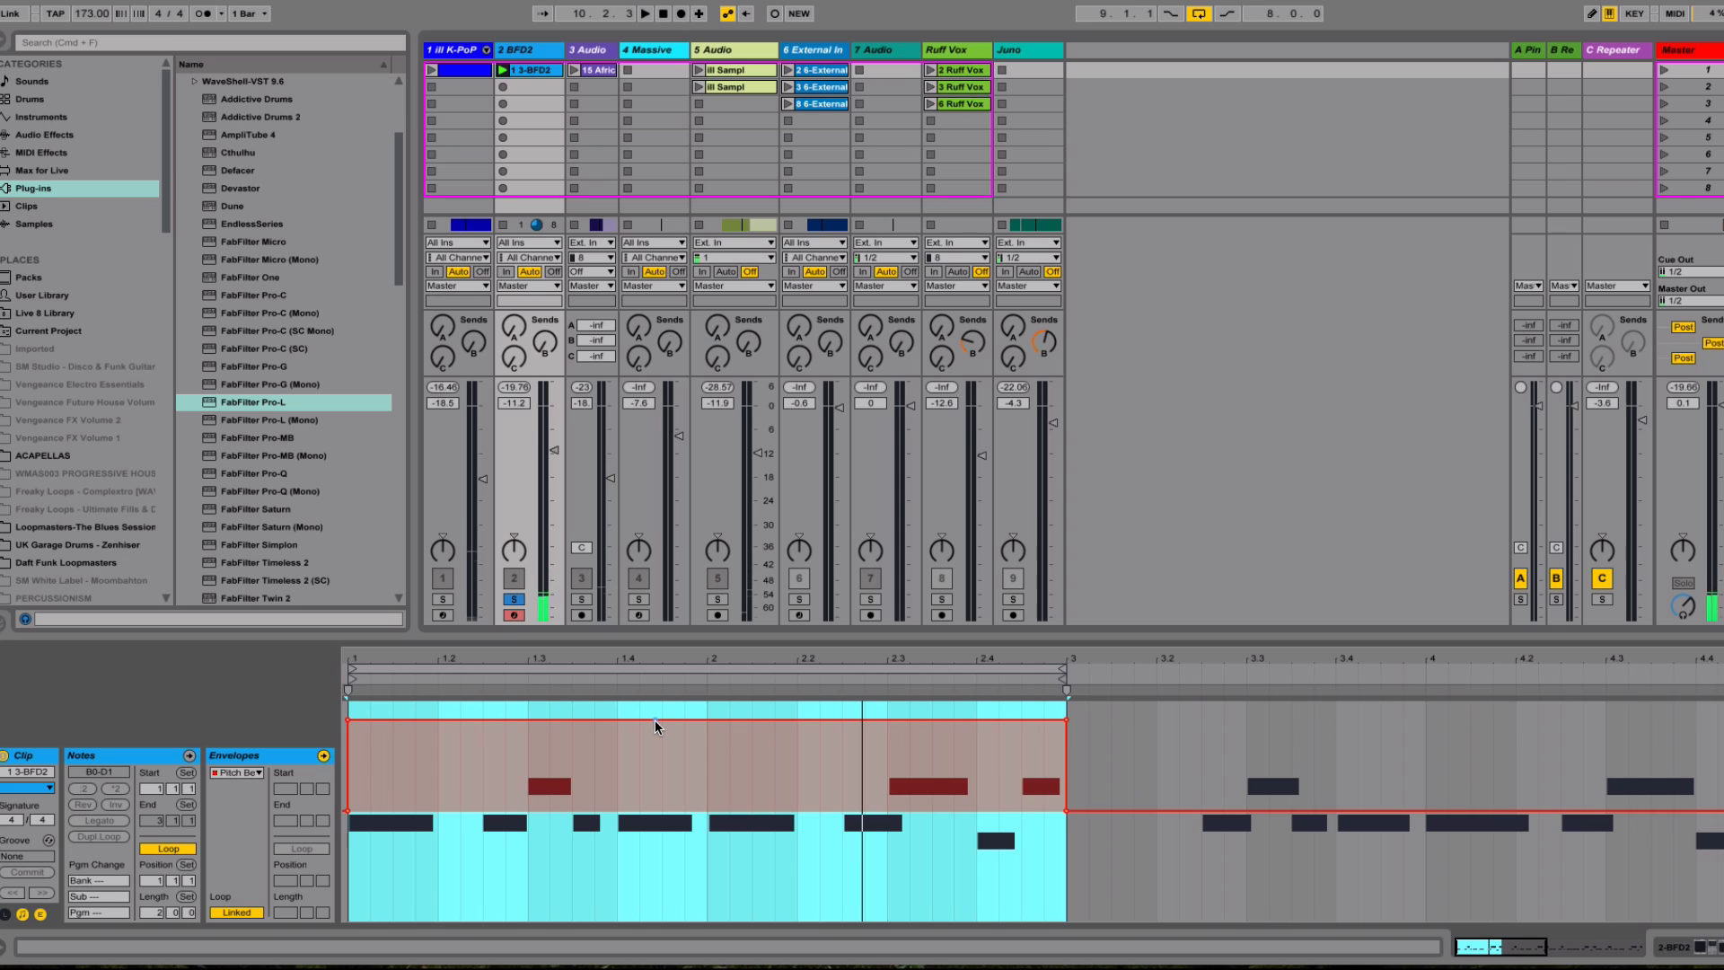
left_click_drag(655, 719, 654, 772)
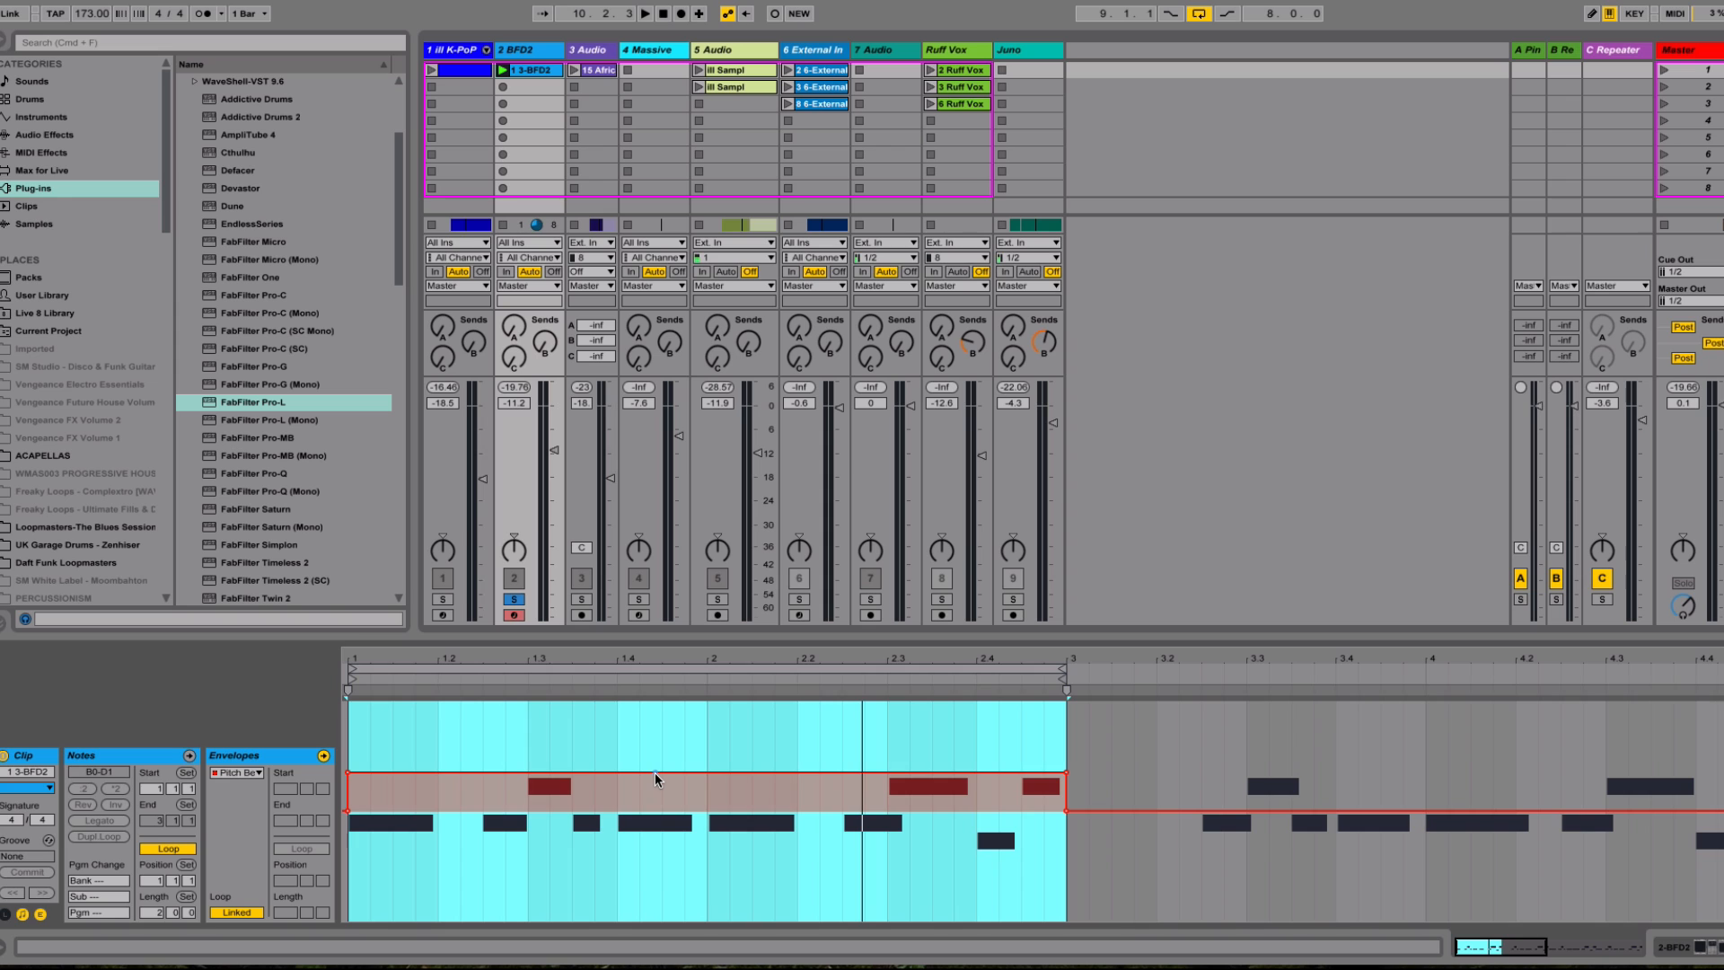
left_click_drag(655, 774, 656, 713)
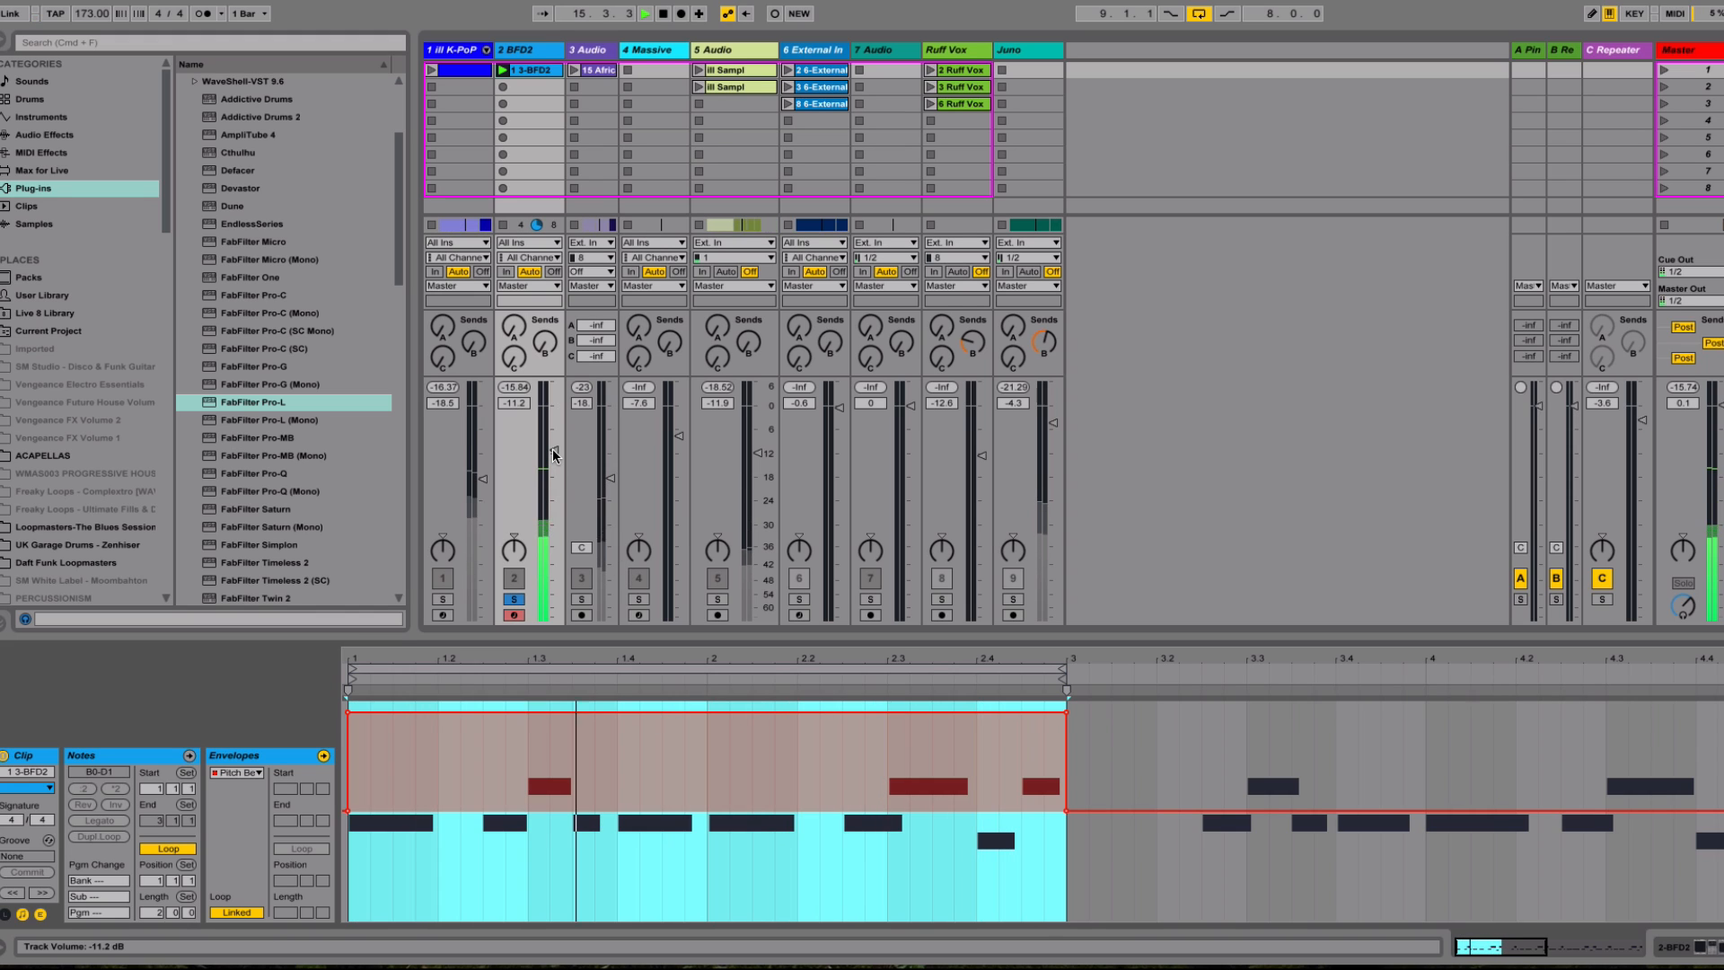
Reopen BFD2 from the track's devices and audition the pattern with only the Direct channel soloed, clearing that solo at the end
left_click(530, 51)
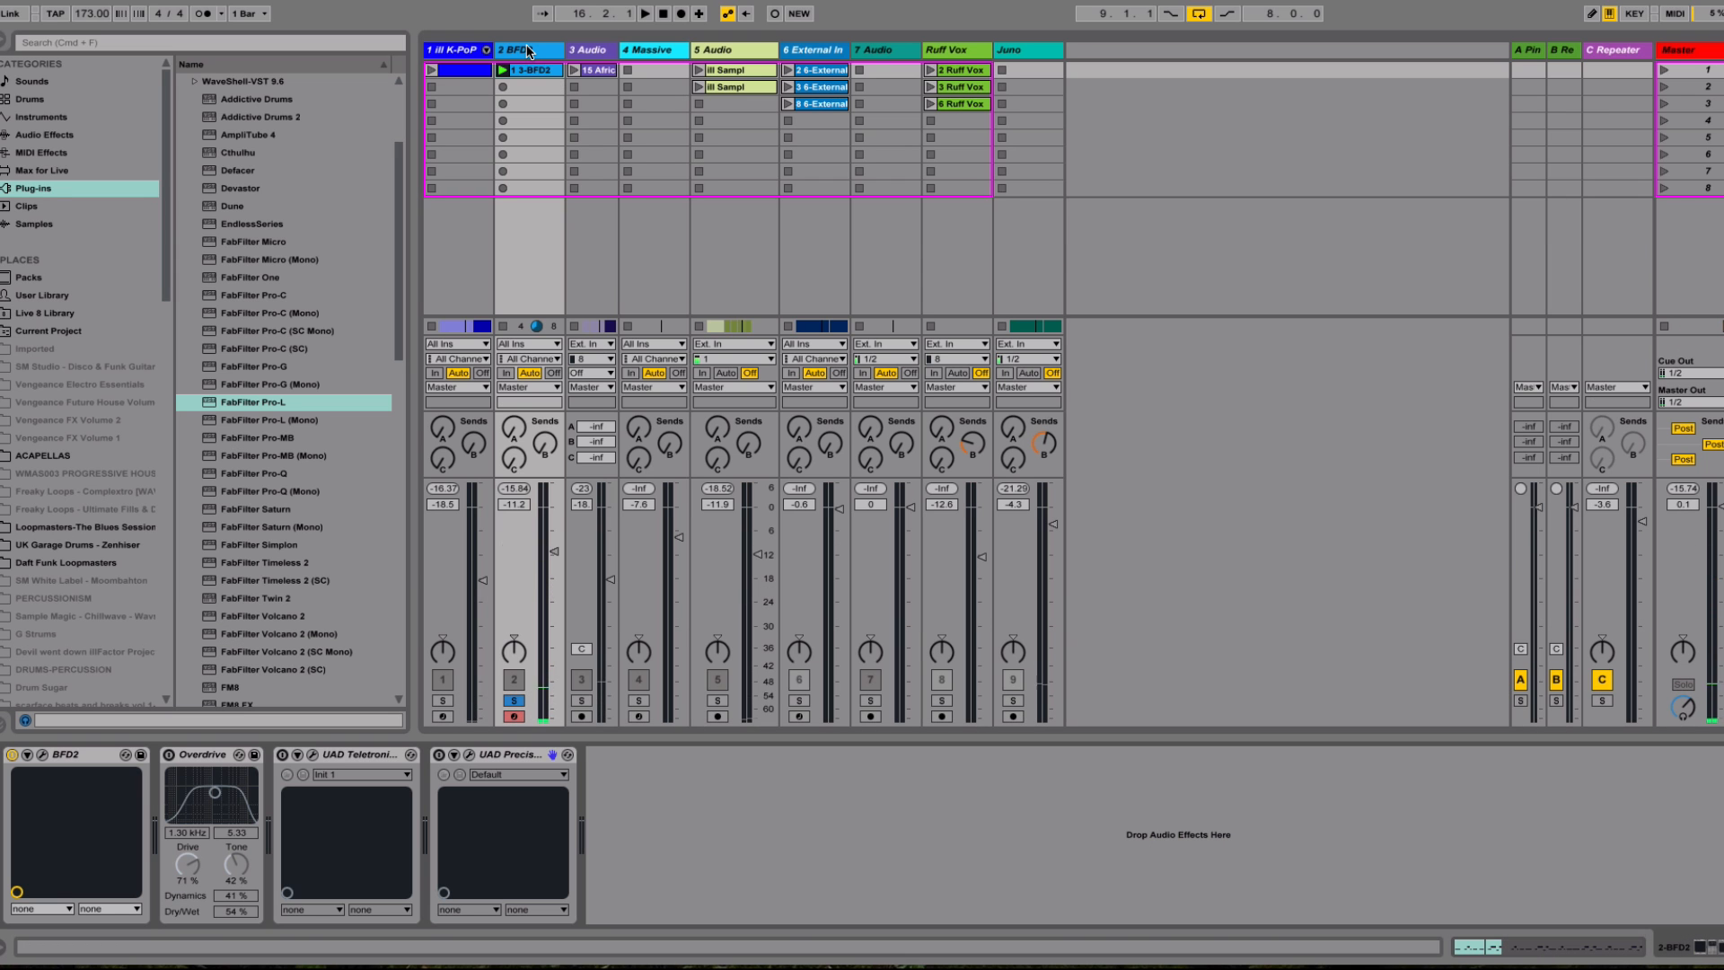
left_click(42, 755)
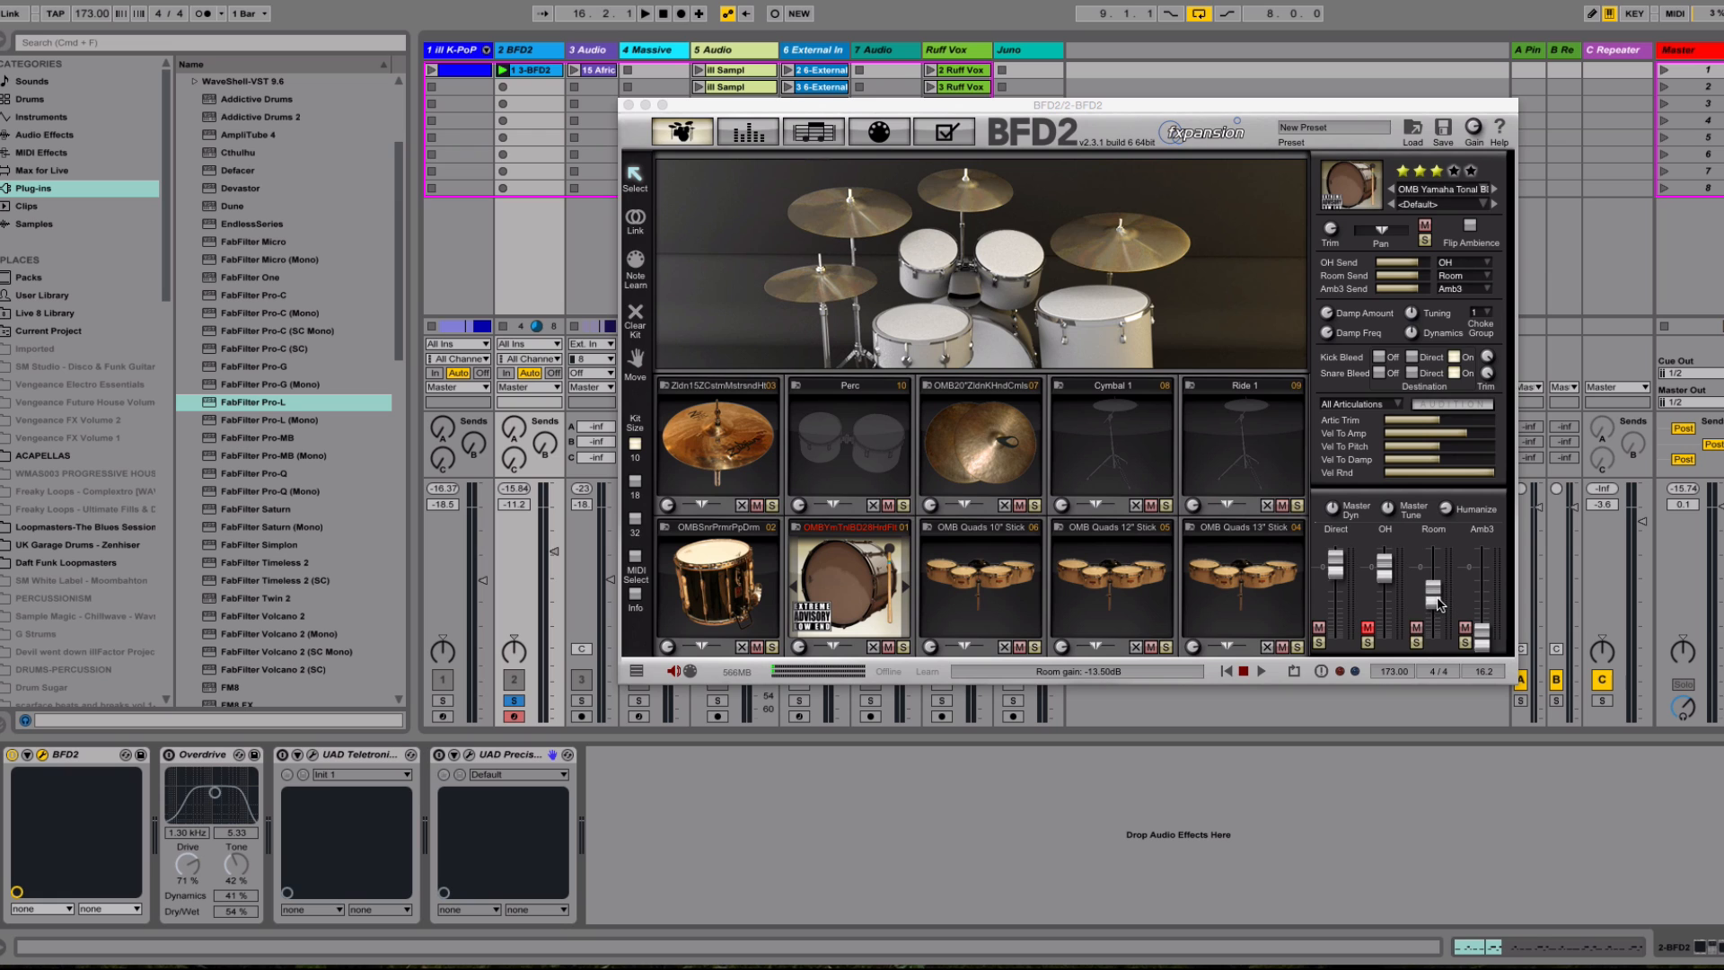
left_click(1318, 643)
key("space")
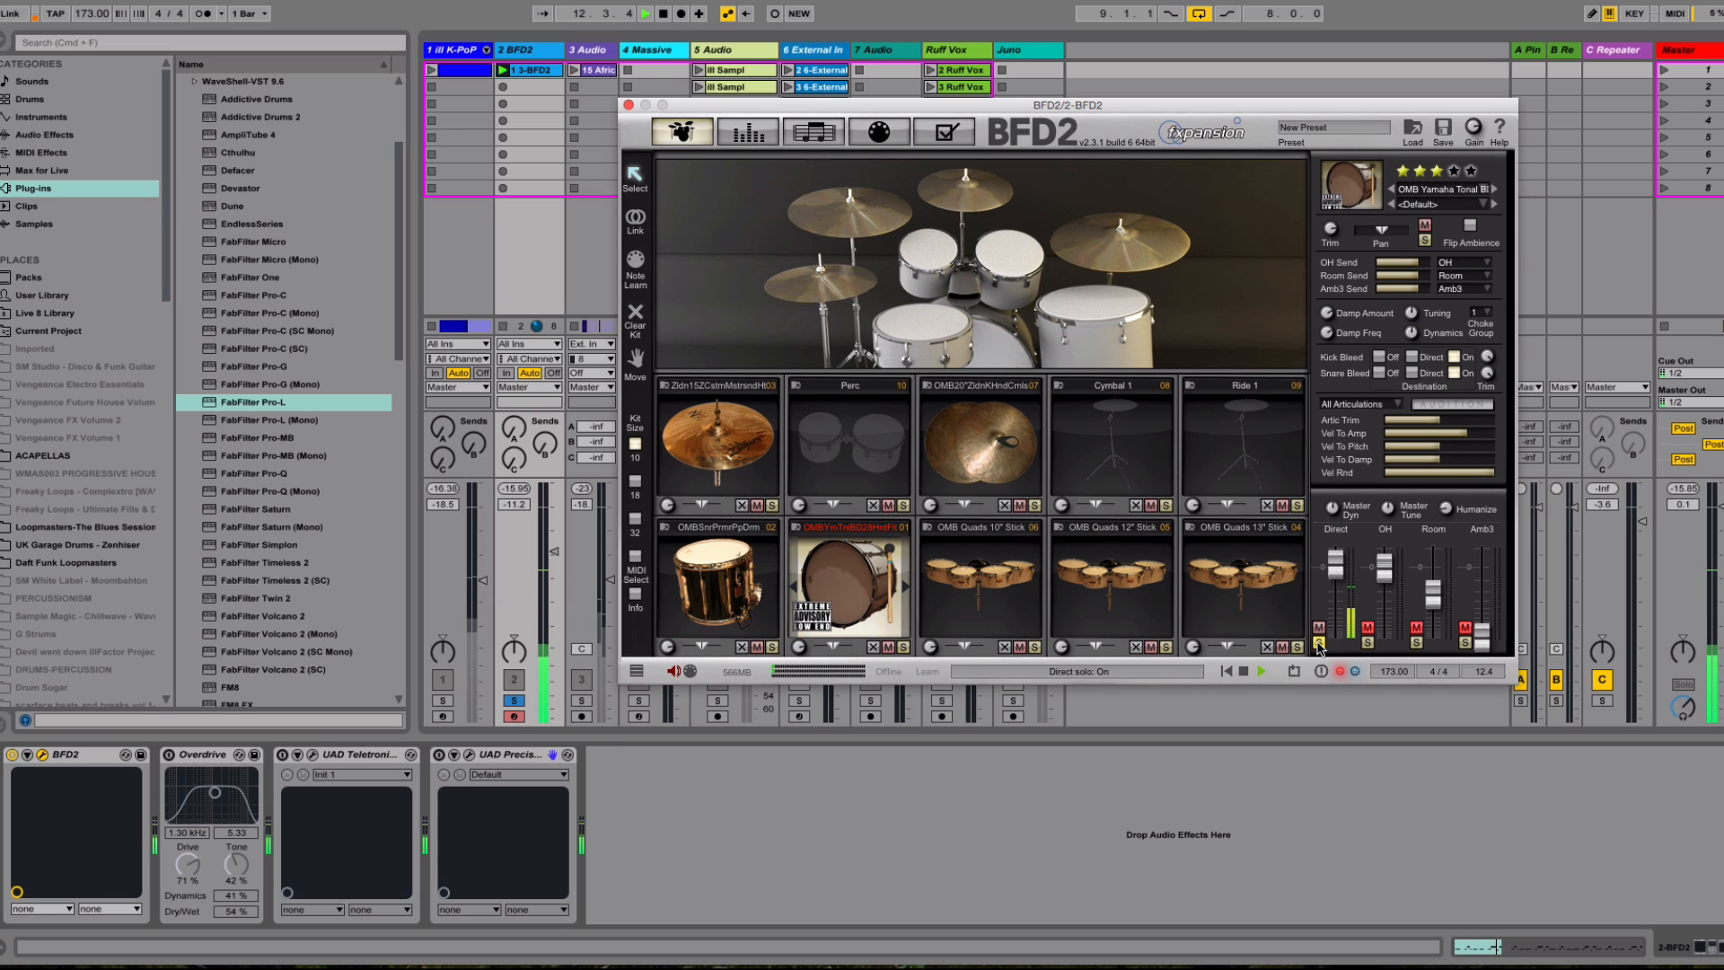
key("space")
left_click(1318, 643)
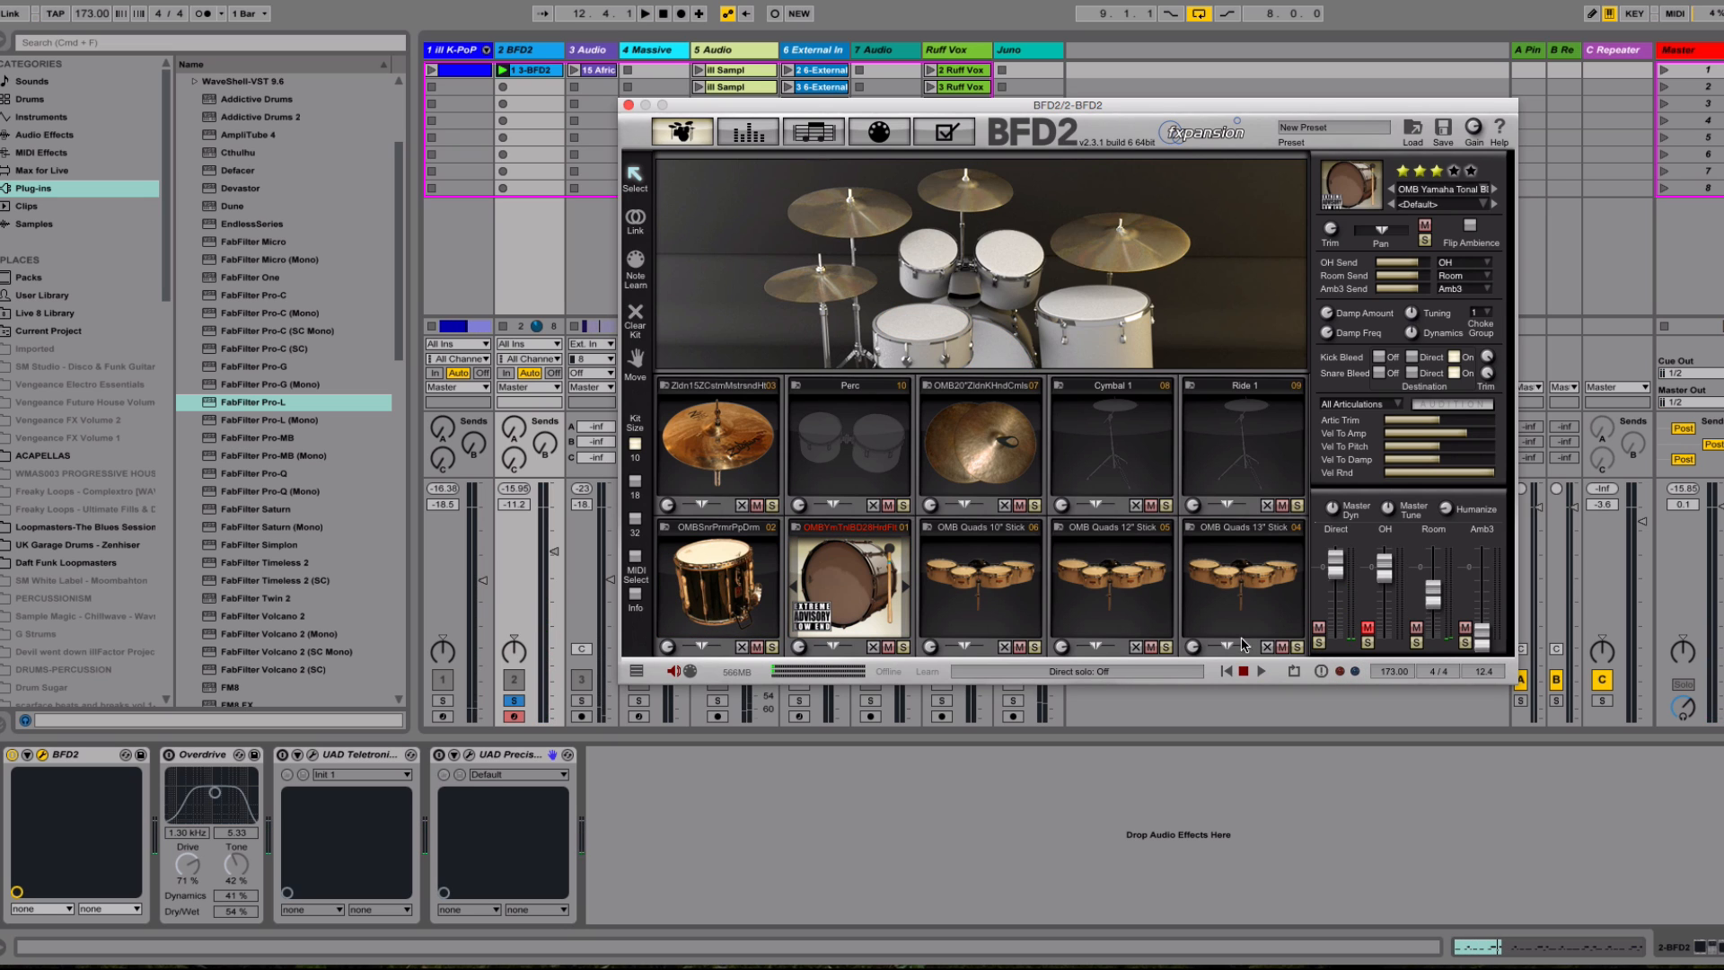
Adjust BFD2's Room level, unmute the OH channel with its fader lowered, and close the plug-in
left_click(723, 588)
left_click(846, 588)
left_click_drag(1432, 601, 1433, 606)
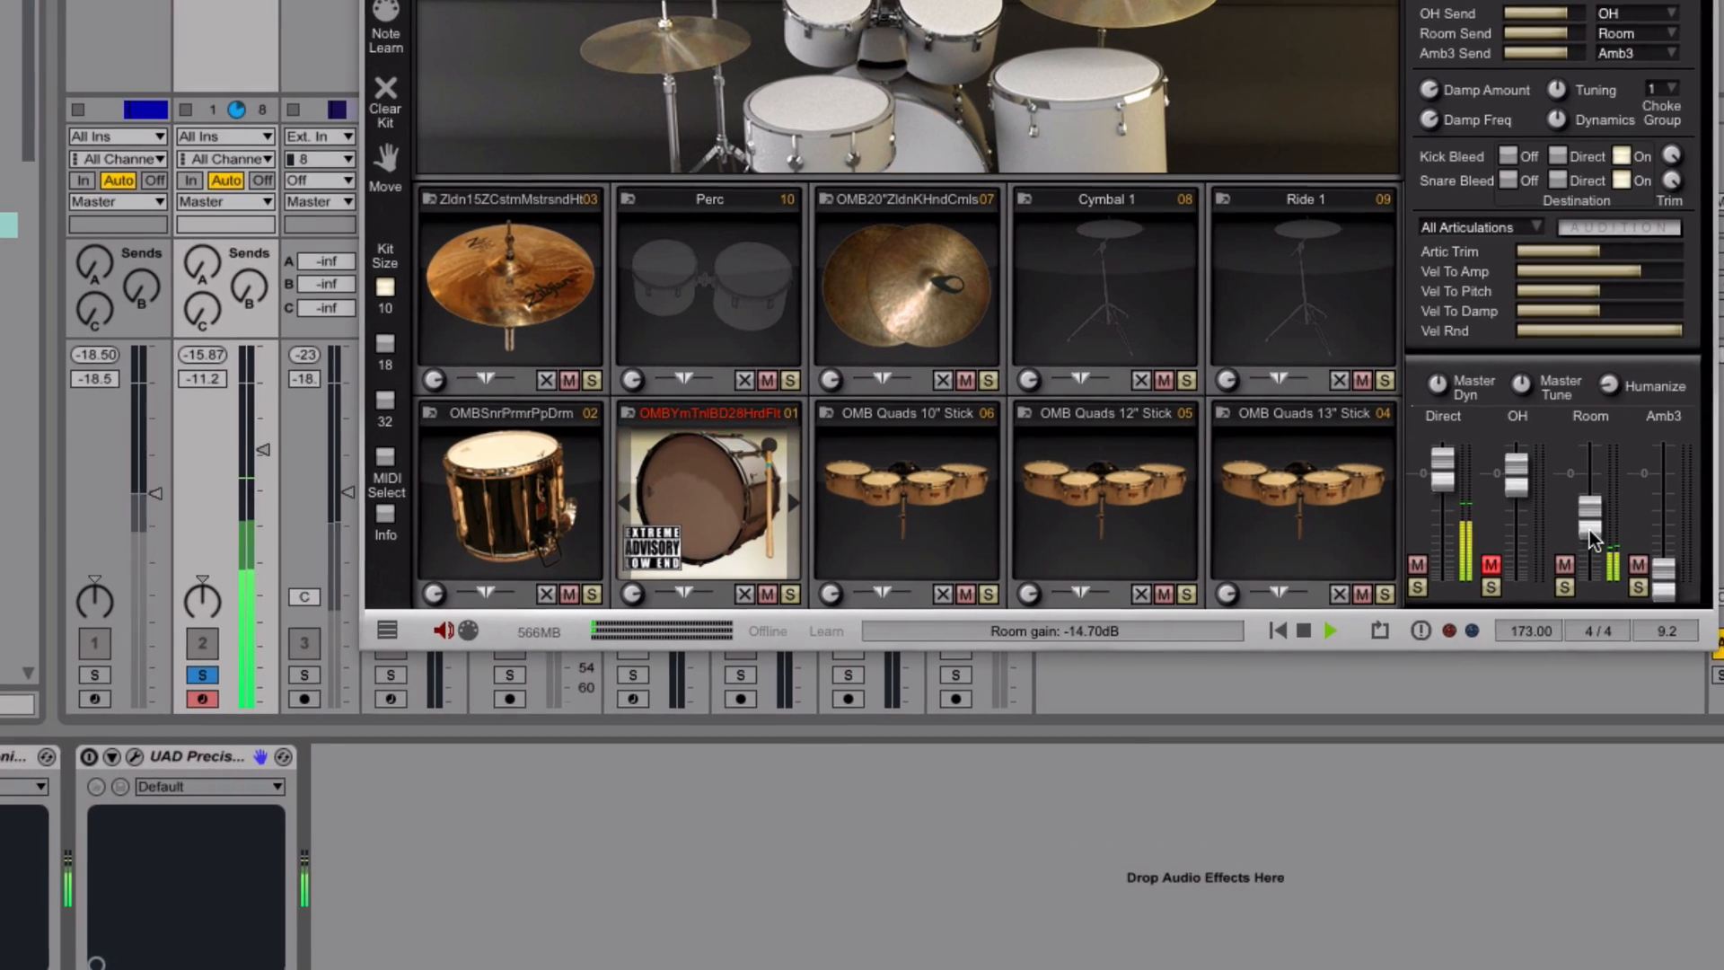
mouse_move(1589, 529)
left_mouse_down()
mouse_move(1590, 497)
mouse_move(1611, 508)
left_mouse_up()
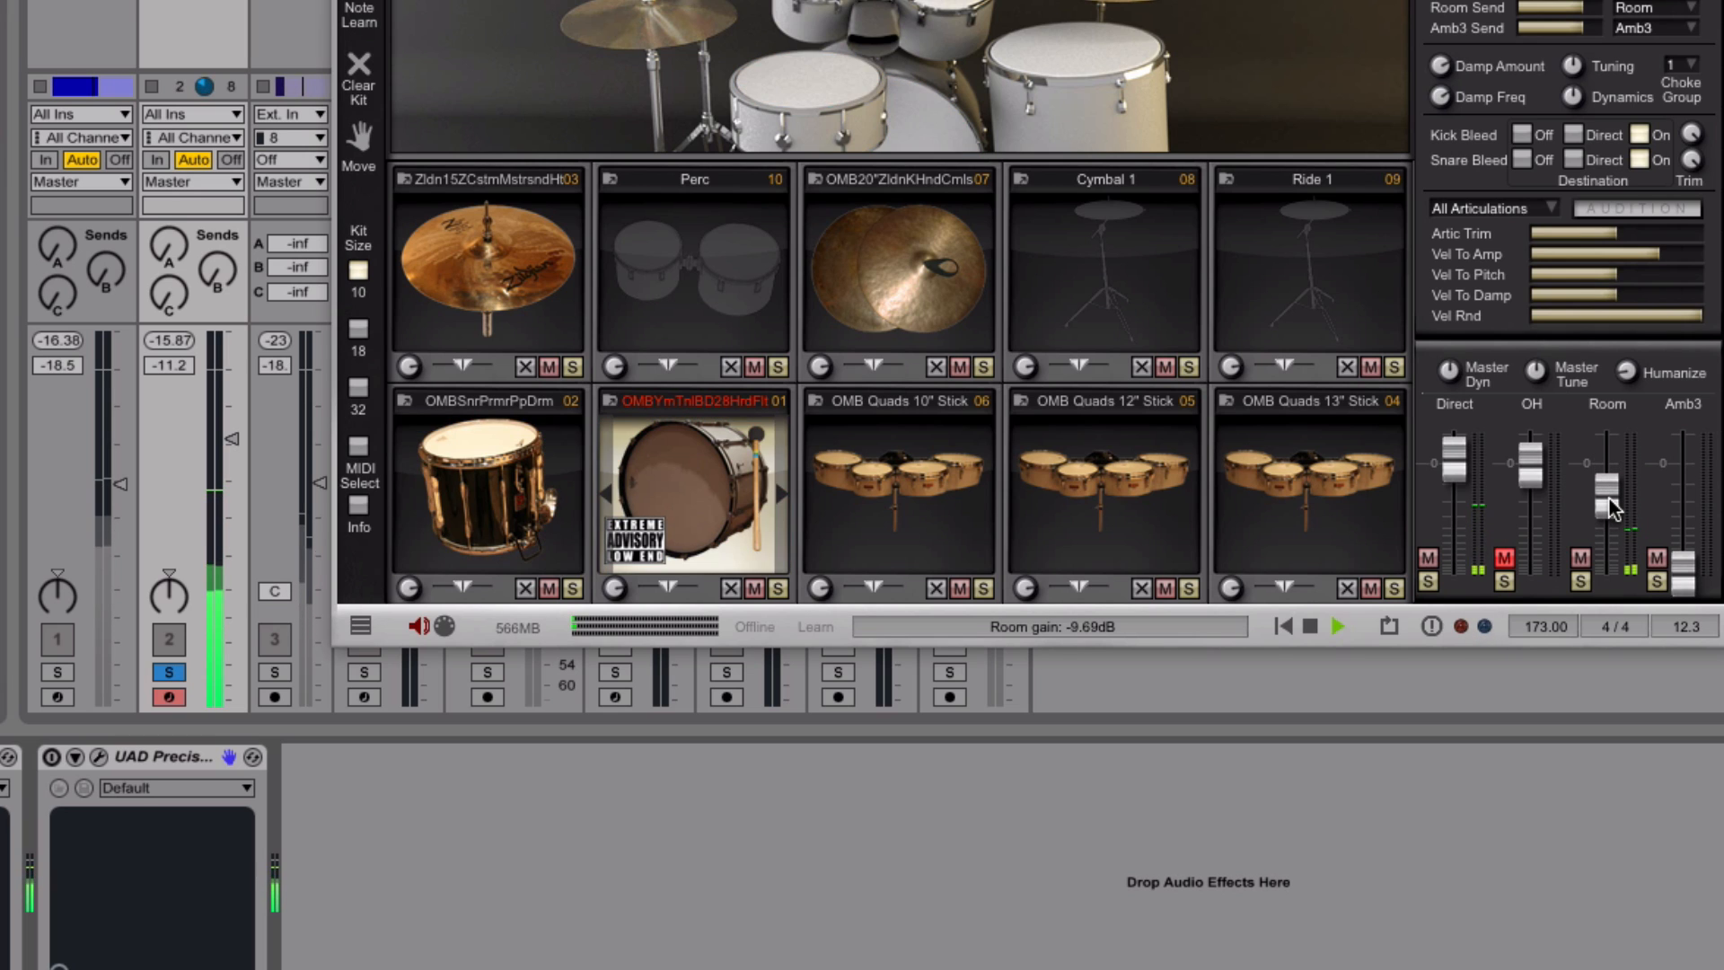
left_click(1506, 559)
left_click_drag(1530, 487, 1530, 517)
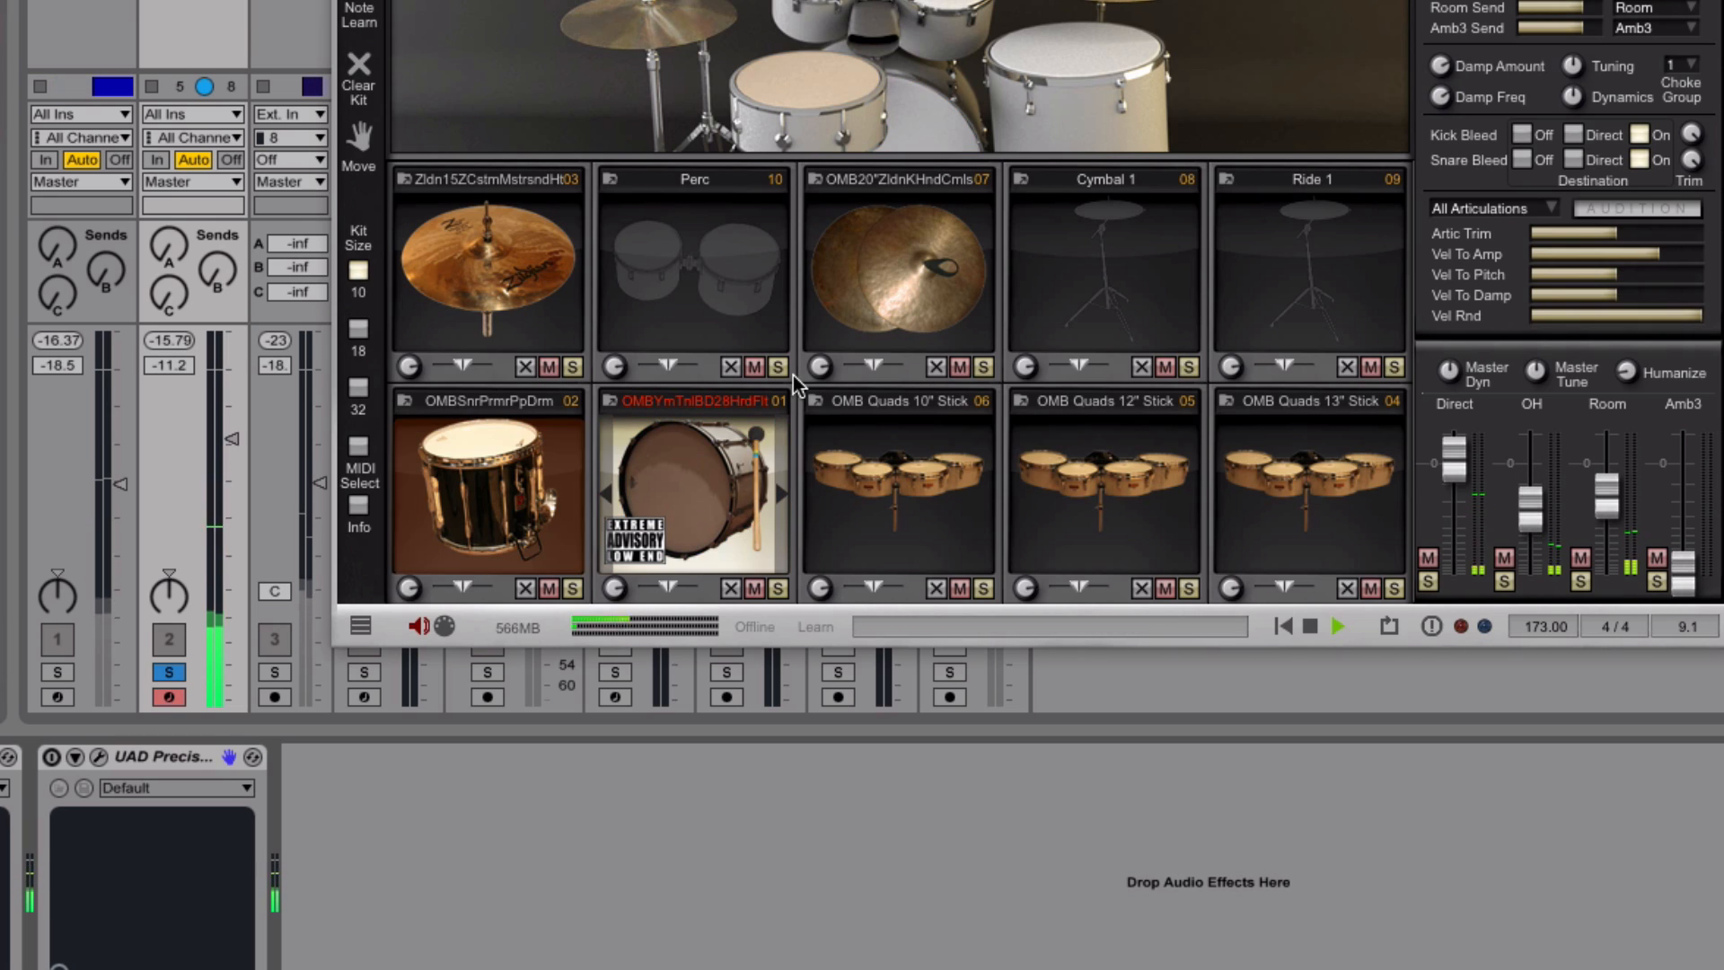
key("space")
key("super+w")
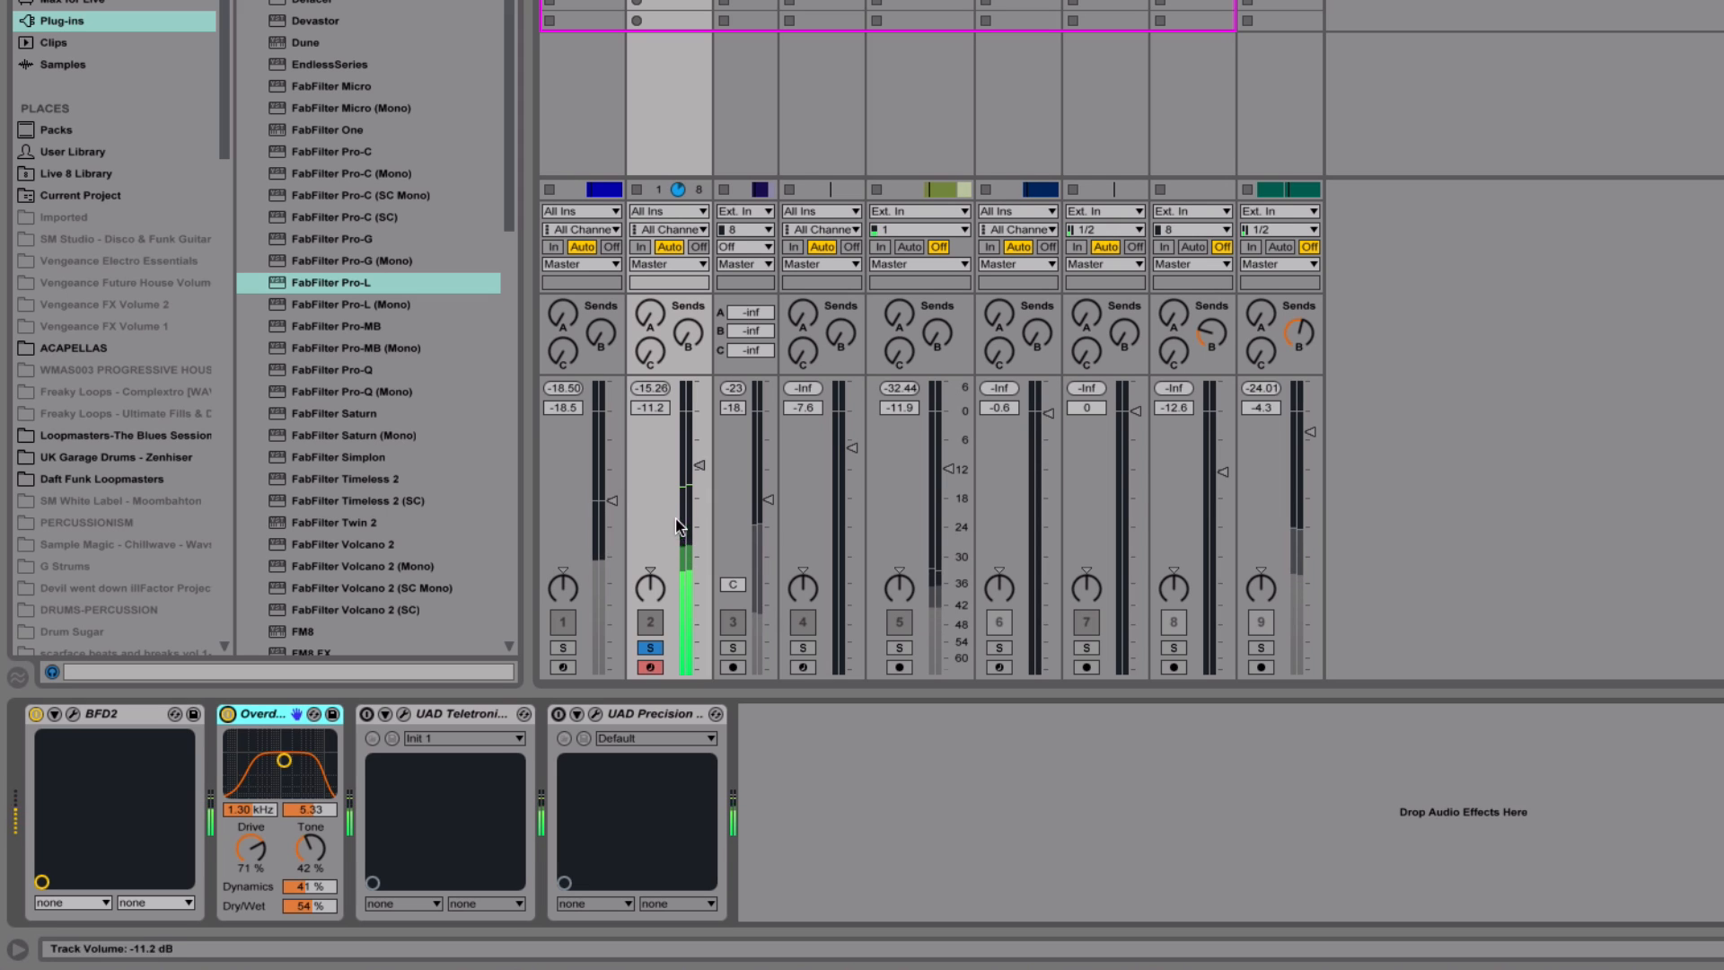
Set the Overdrive's Drive to 68 % and the BFD2 track's volume to -12.0 dB
left_click_drag(249, 851, 248, 856)
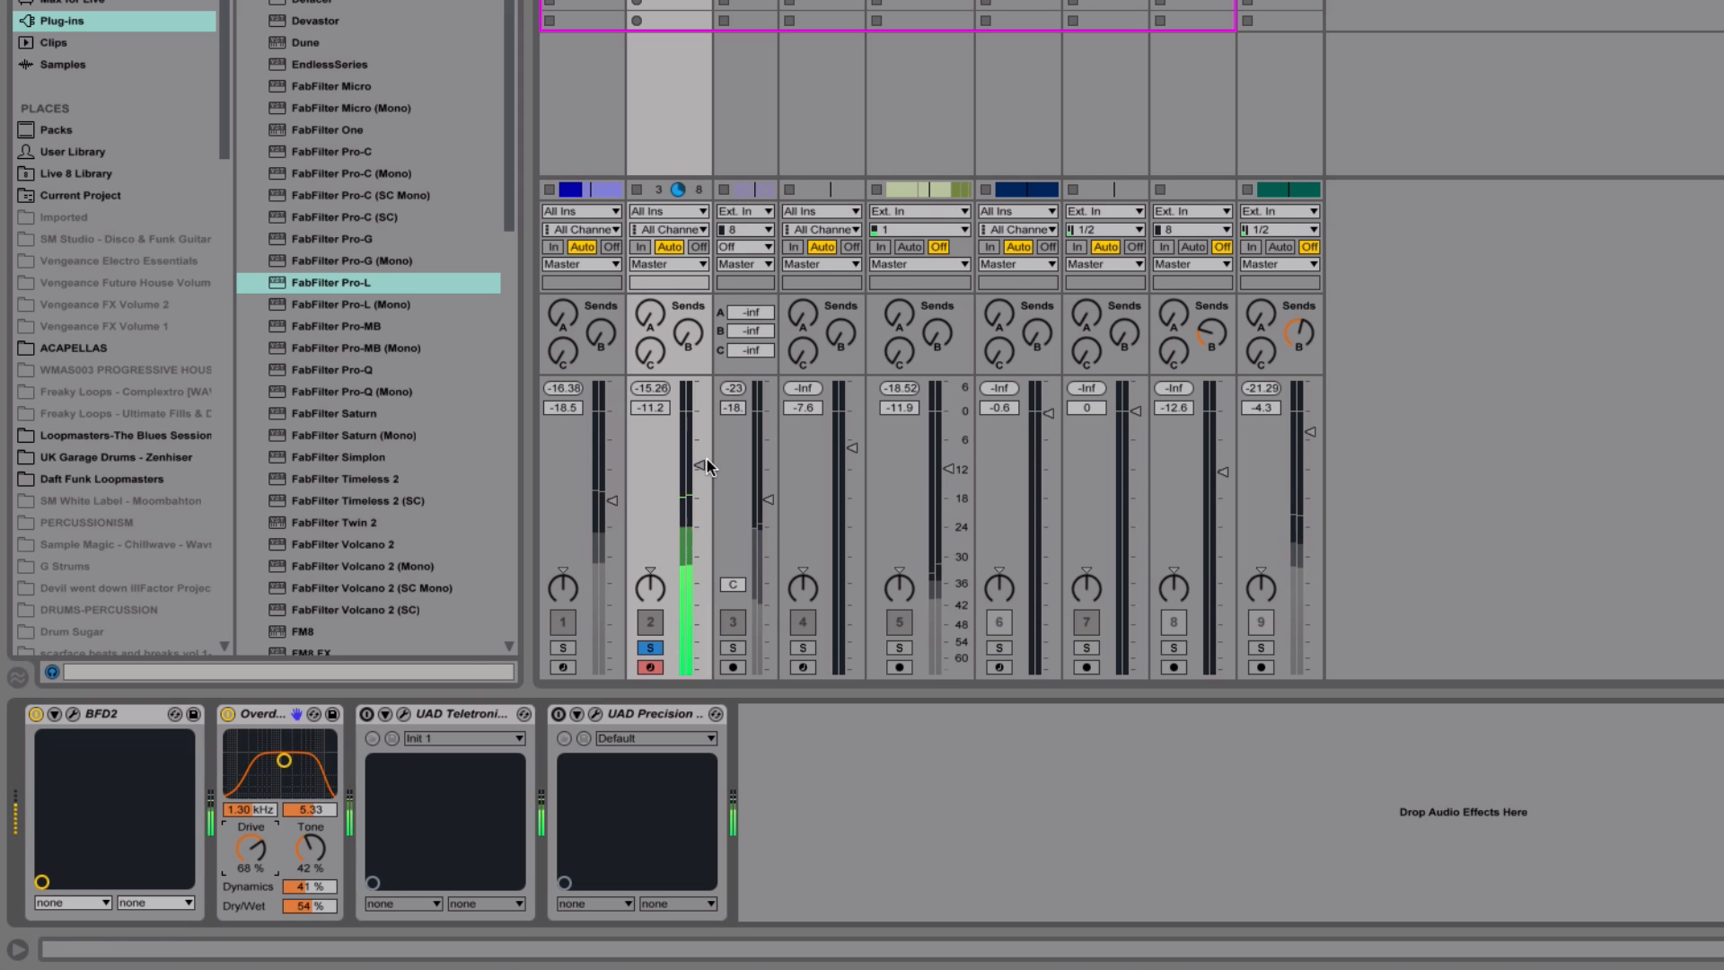
left_click_drag(700, 465, 701, 470)
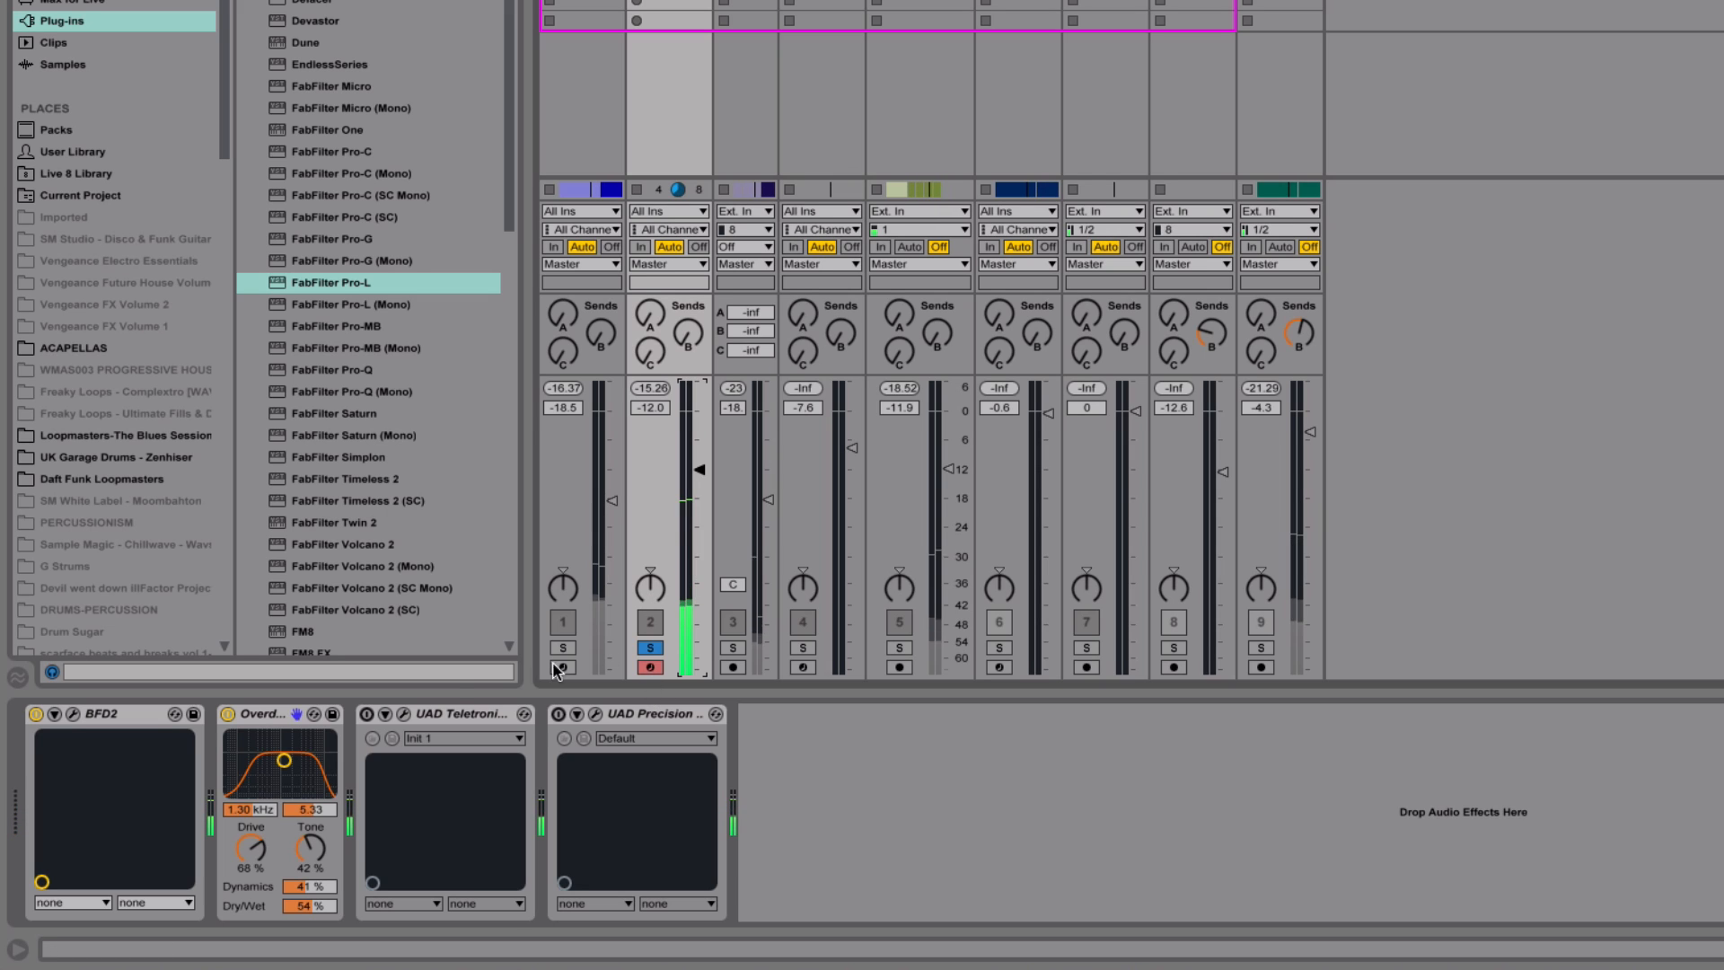
Switch on the UAD Teletronix LA-2A, inspect its controls, and set the BFD2 track's volume to -12.6 dB
left_click(366, 715)
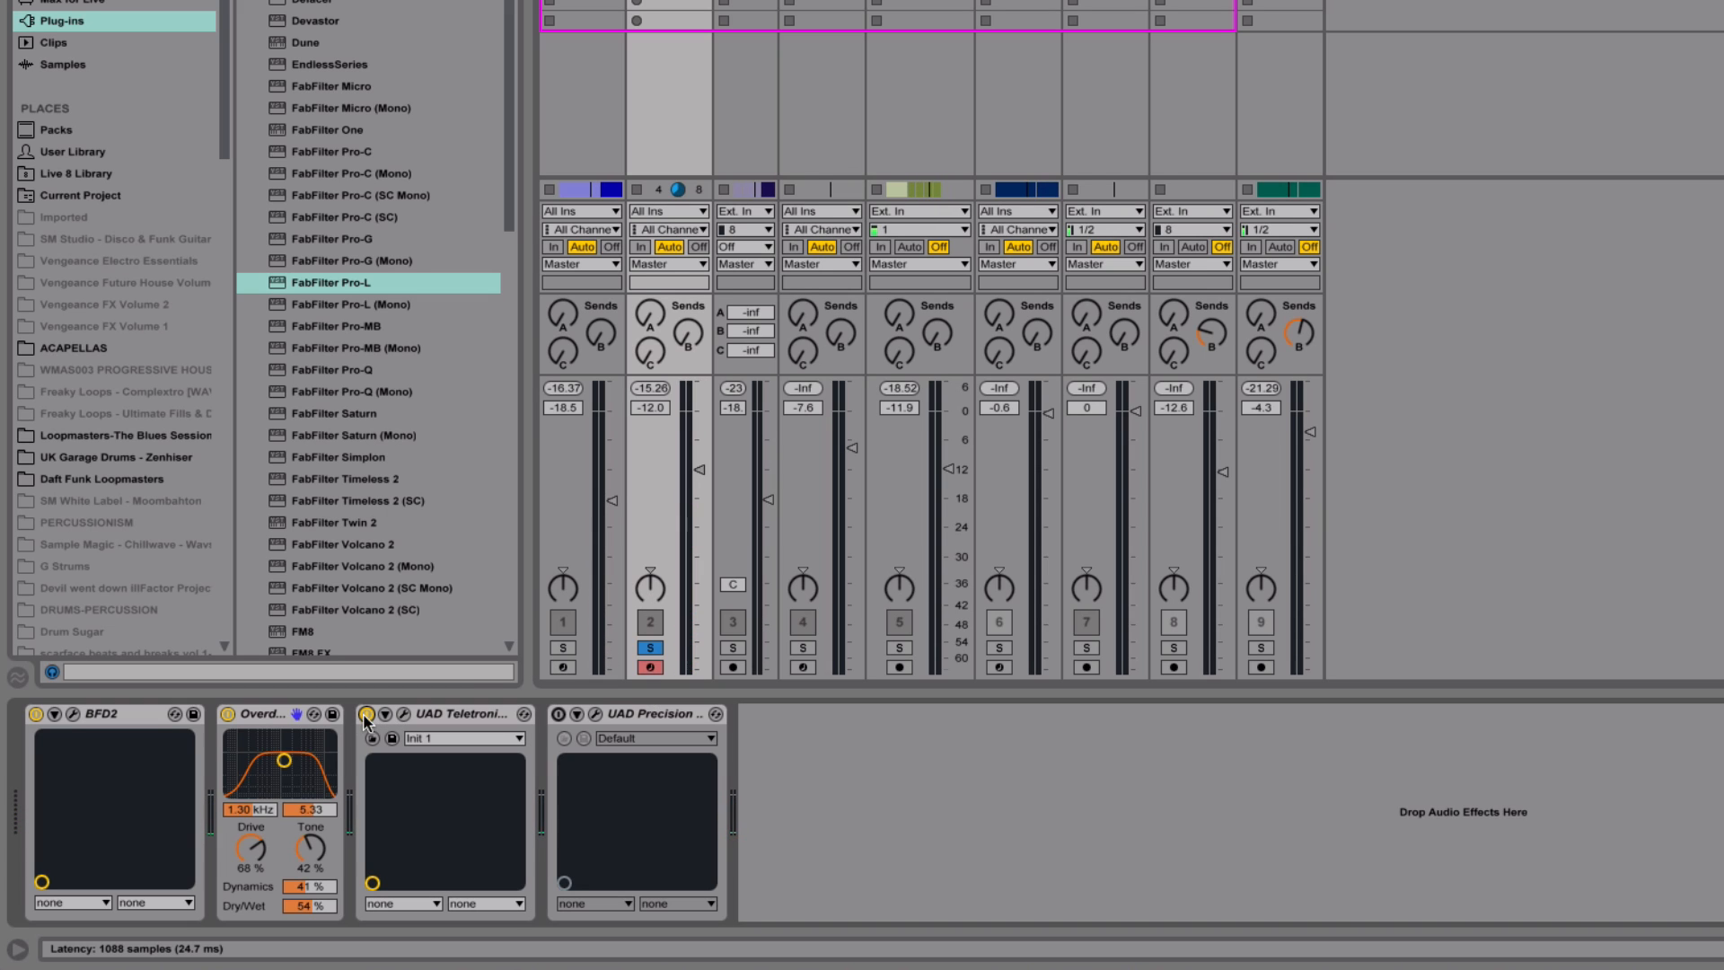
left_click(402, 717)
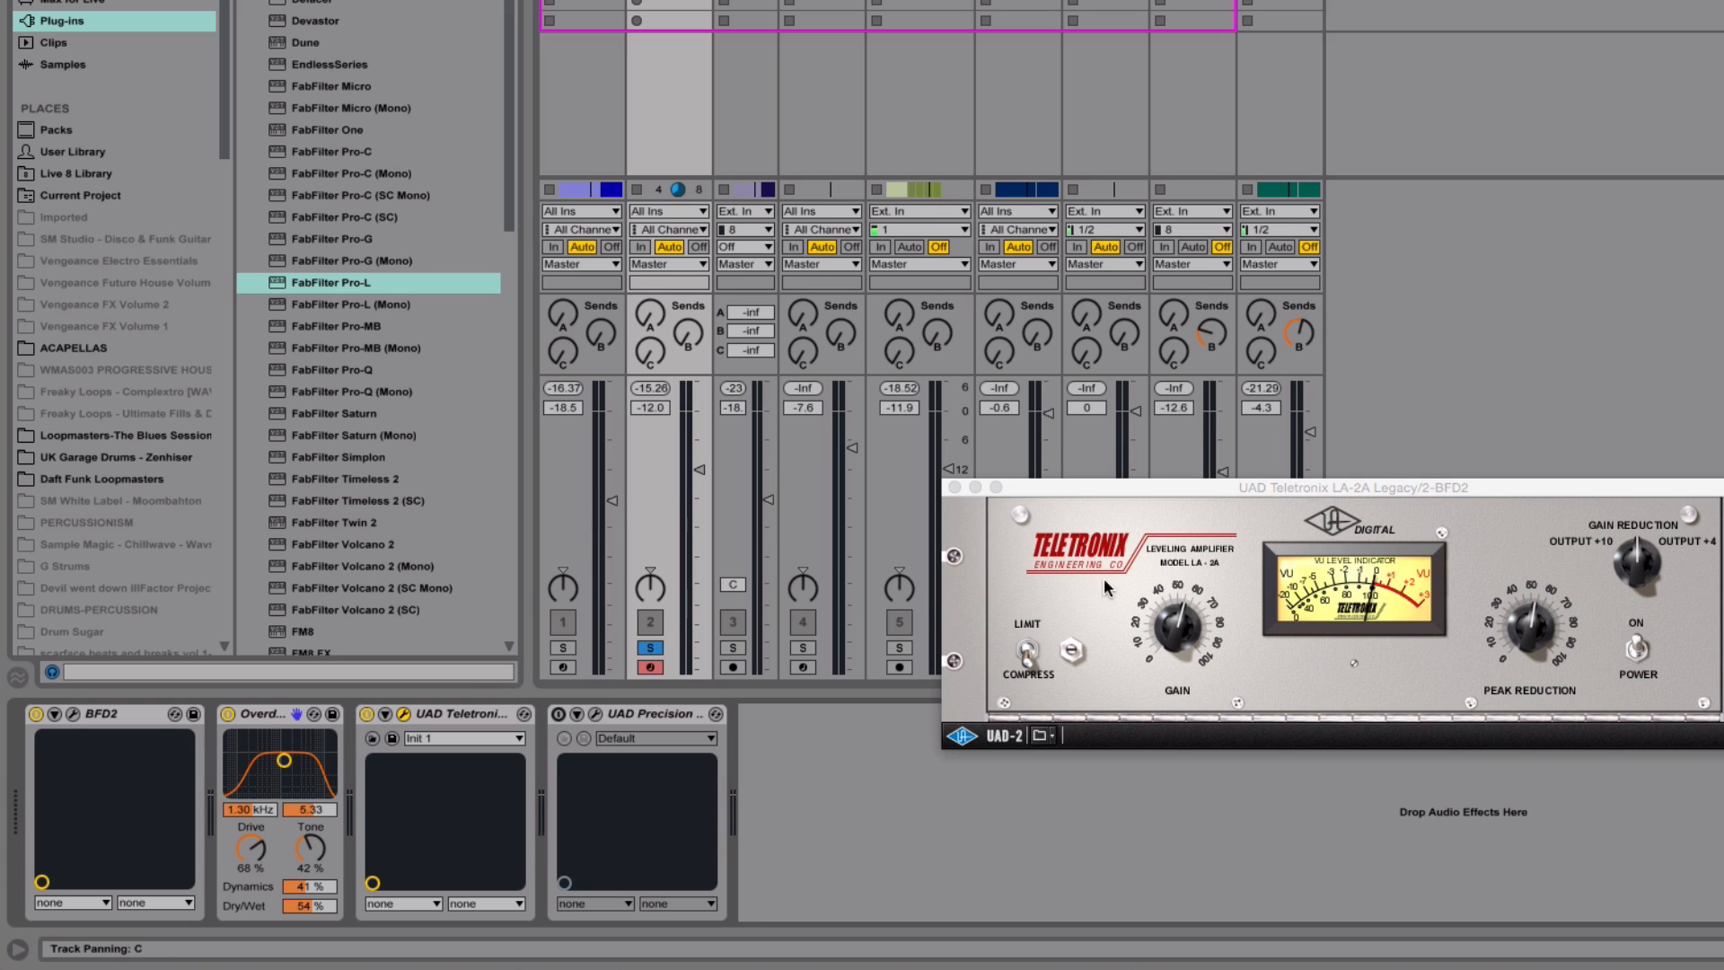
left_click(1526, 646)
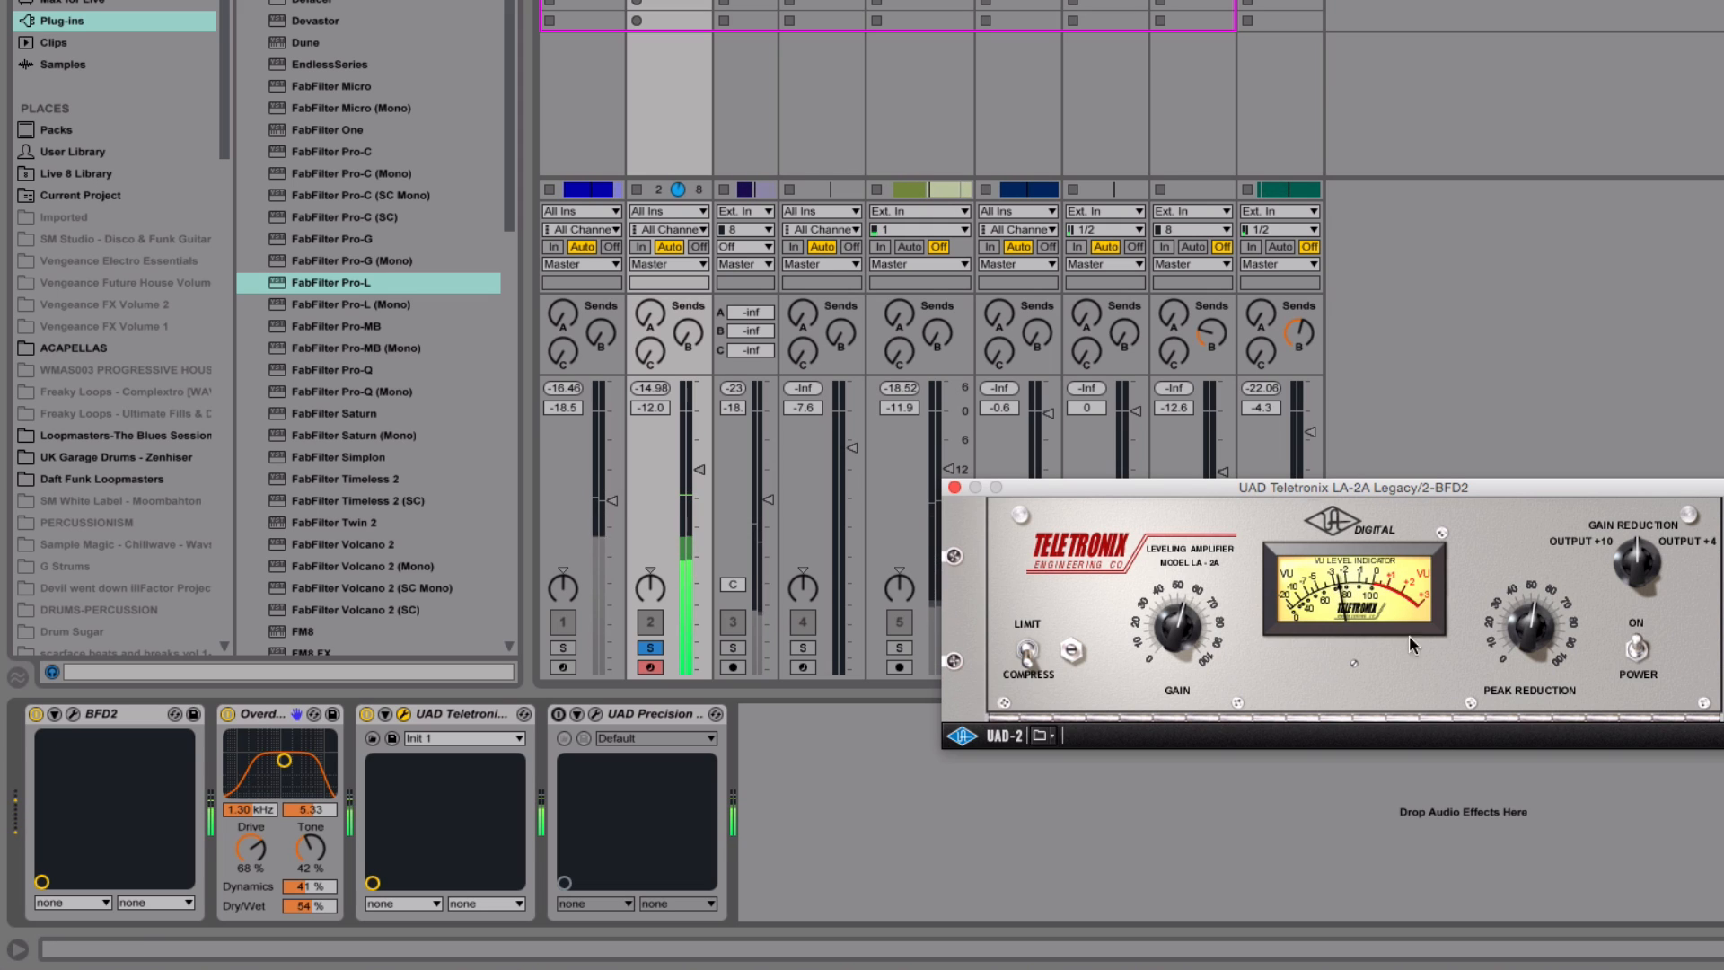
left_click(954, 488)
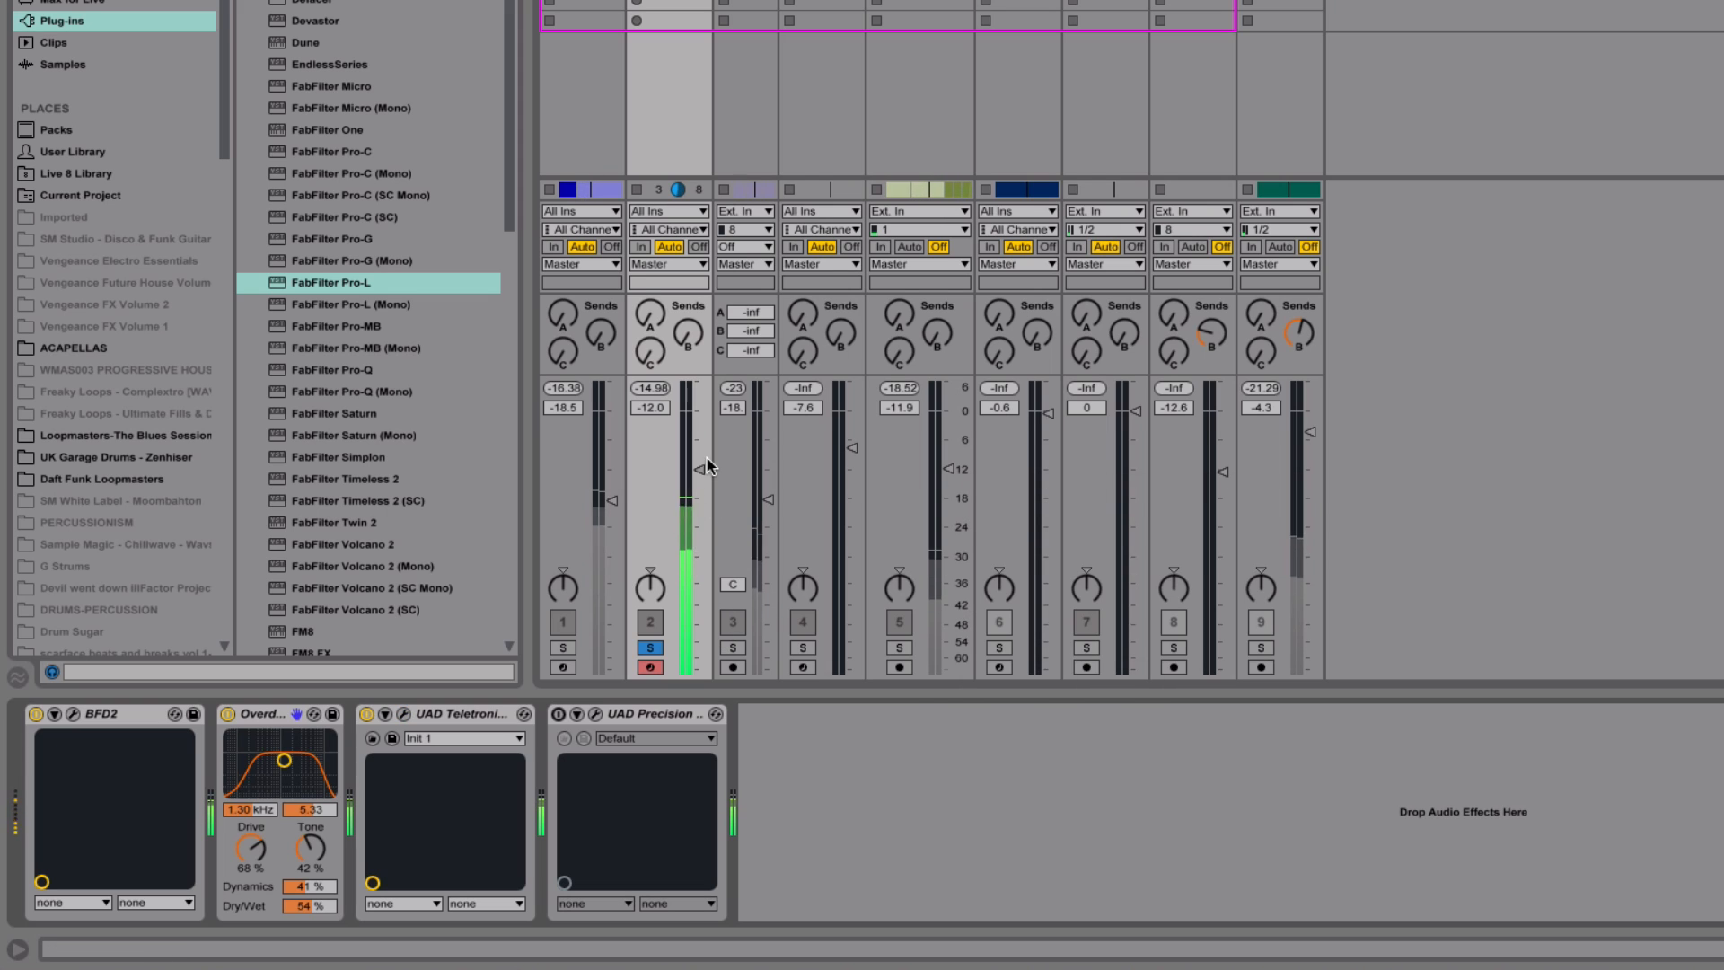
left_click_drag(701, 466, 700, 474)
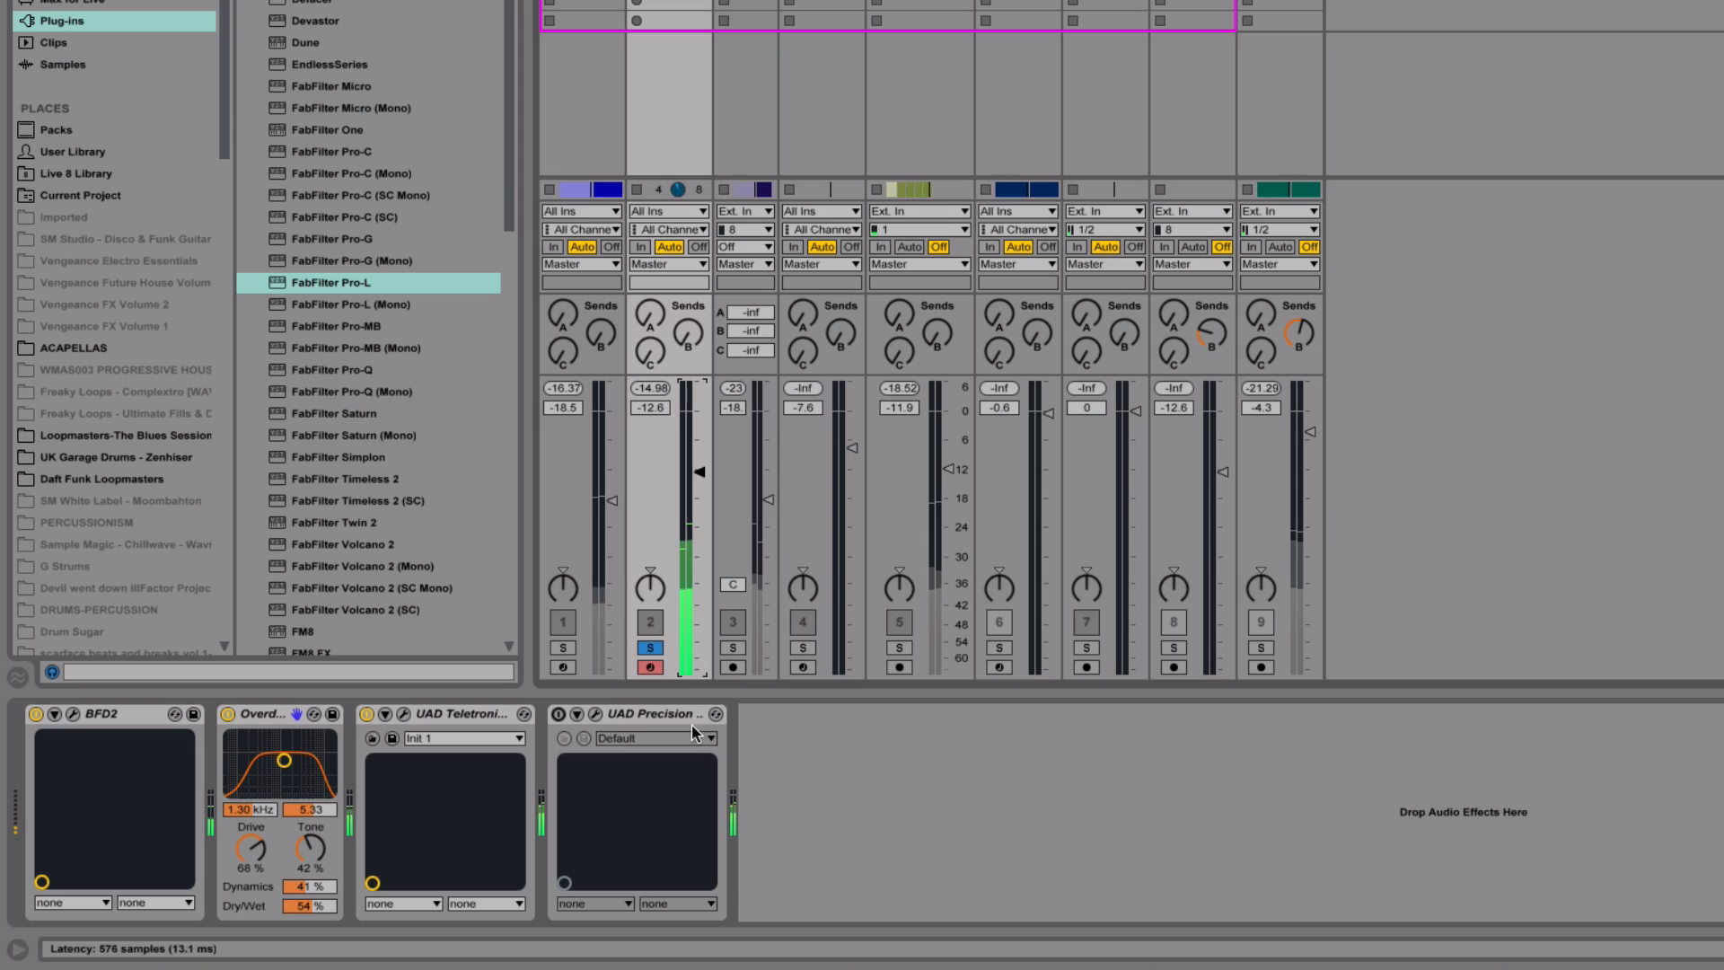
Switch on the UAD Precision Delay Mod and compare the sound with the switch beside Delay A off and on
left_click(557, 716)
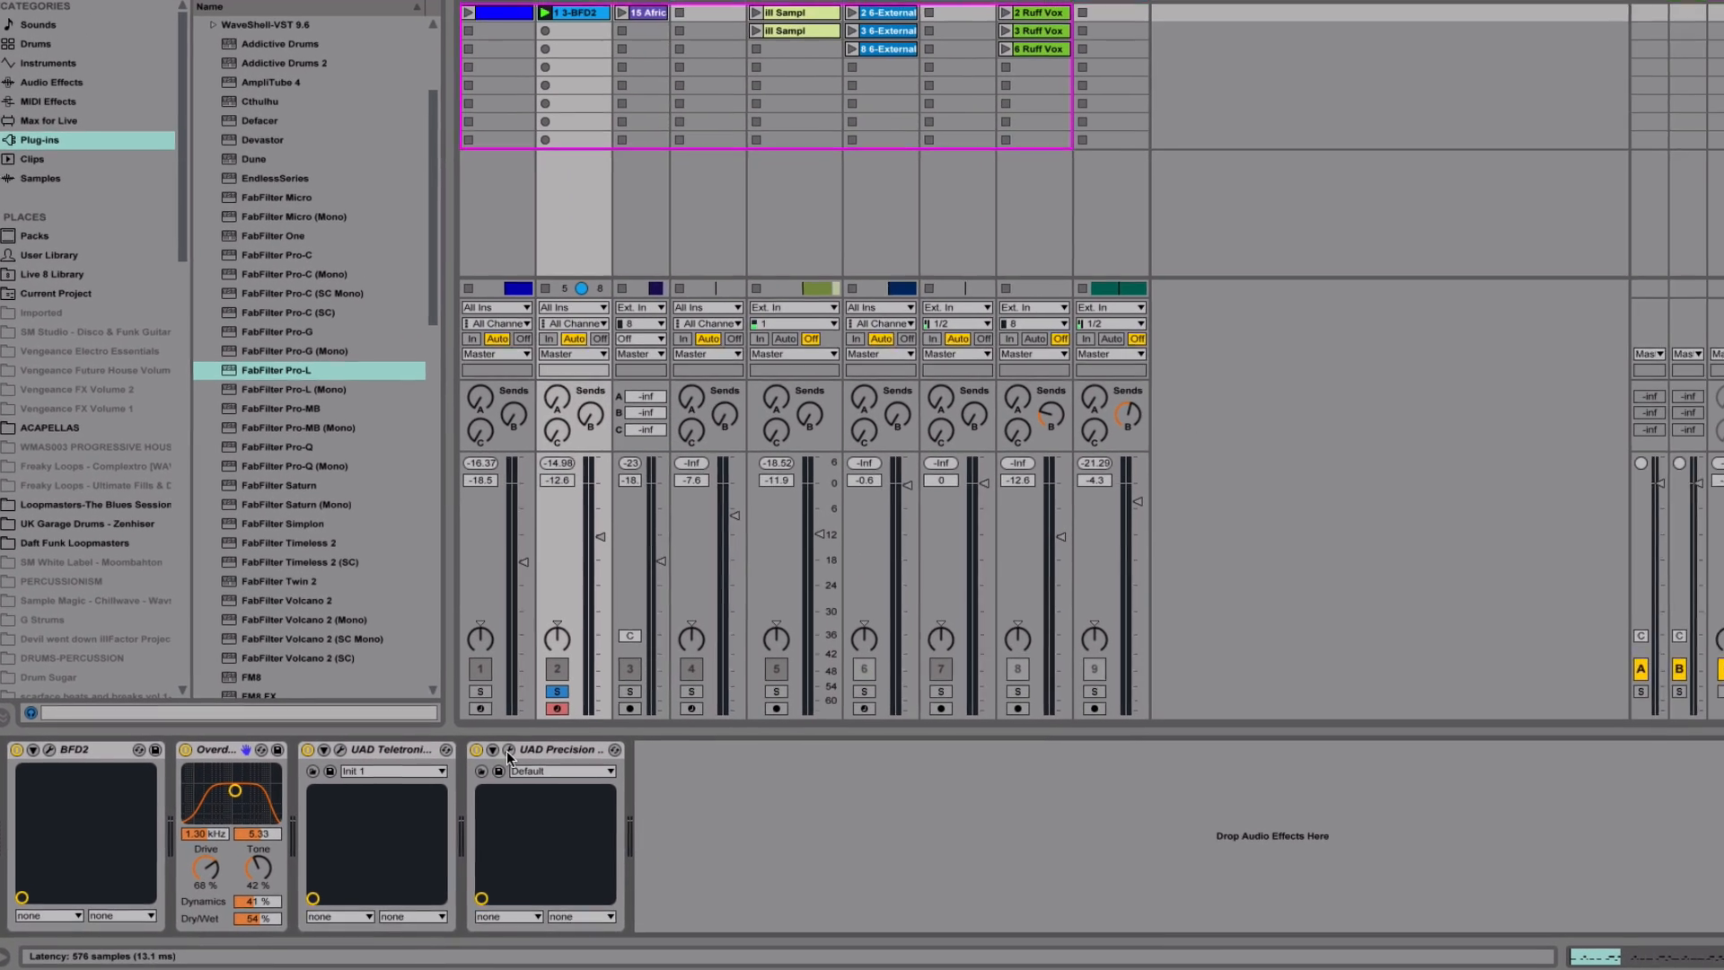
left_click(594, 715)
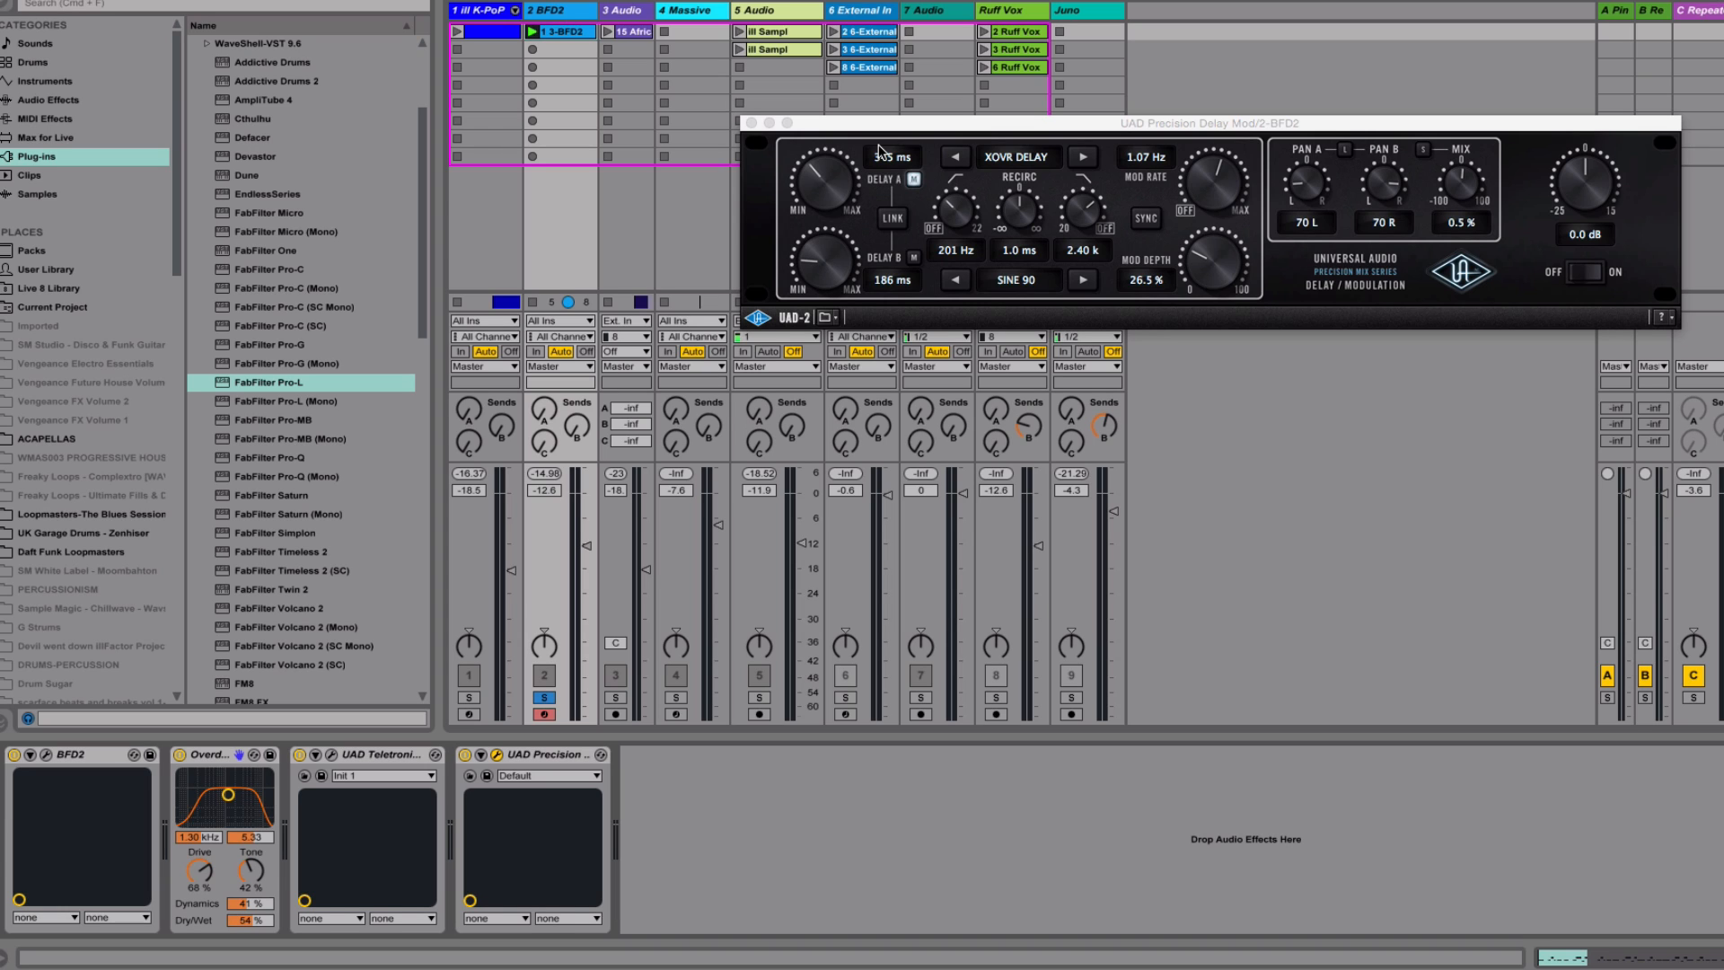
left_click(914, 182)
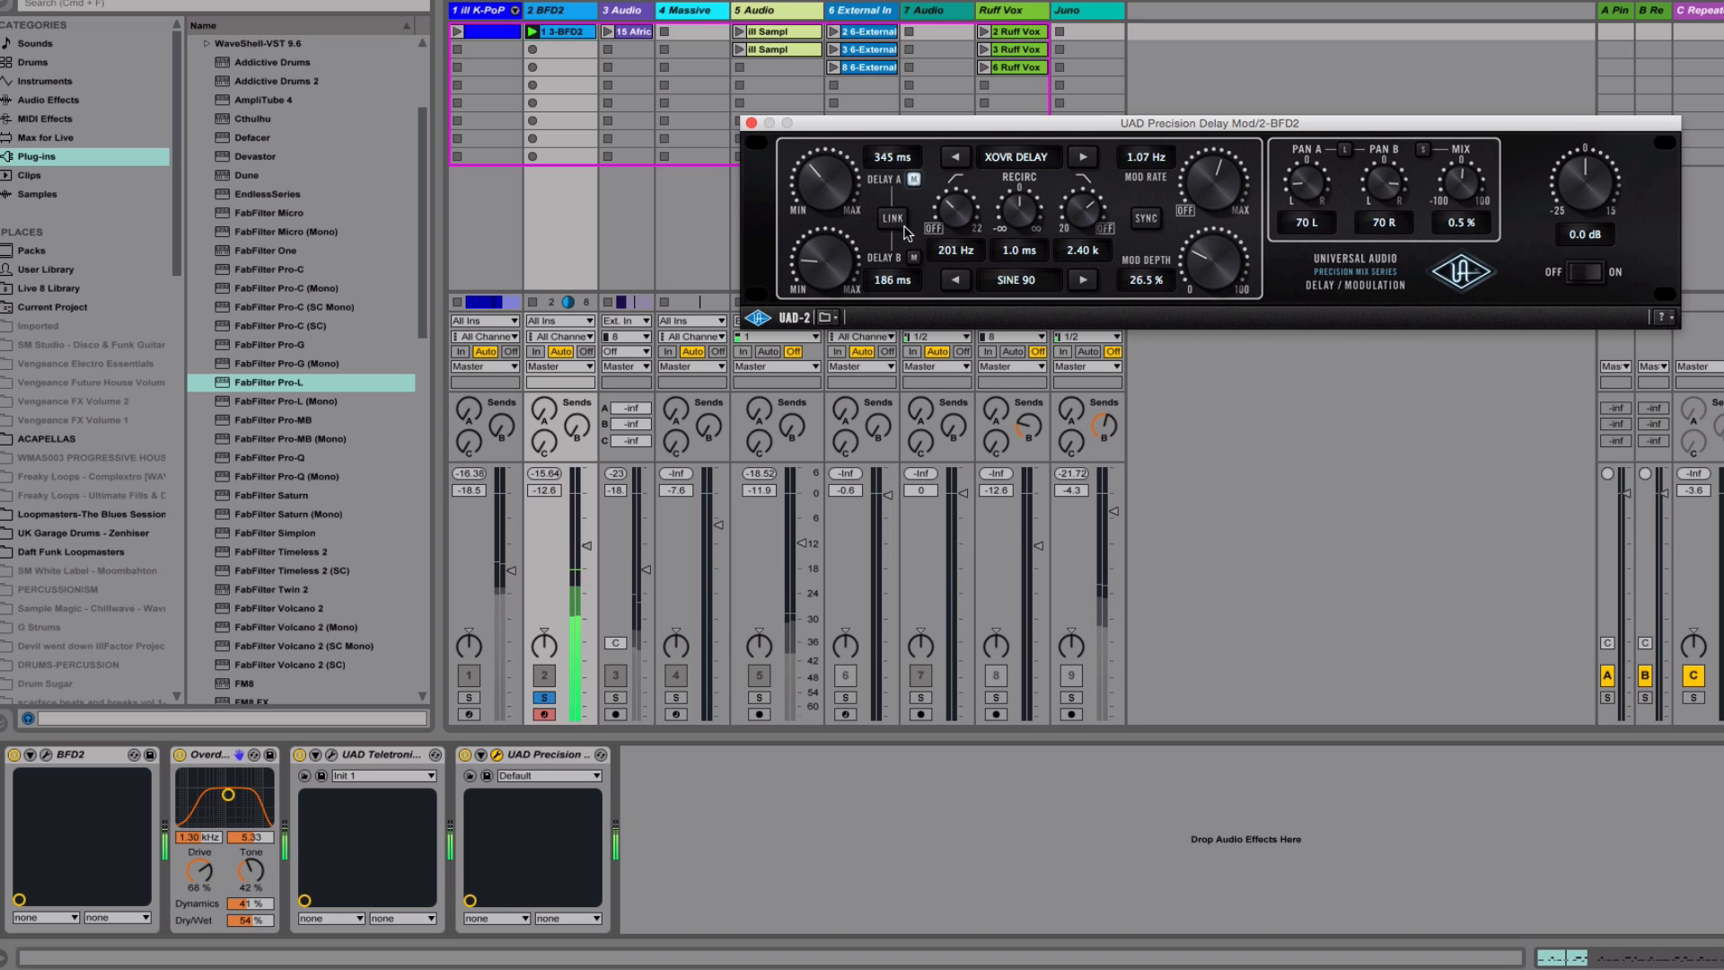
left_click(914, 182)
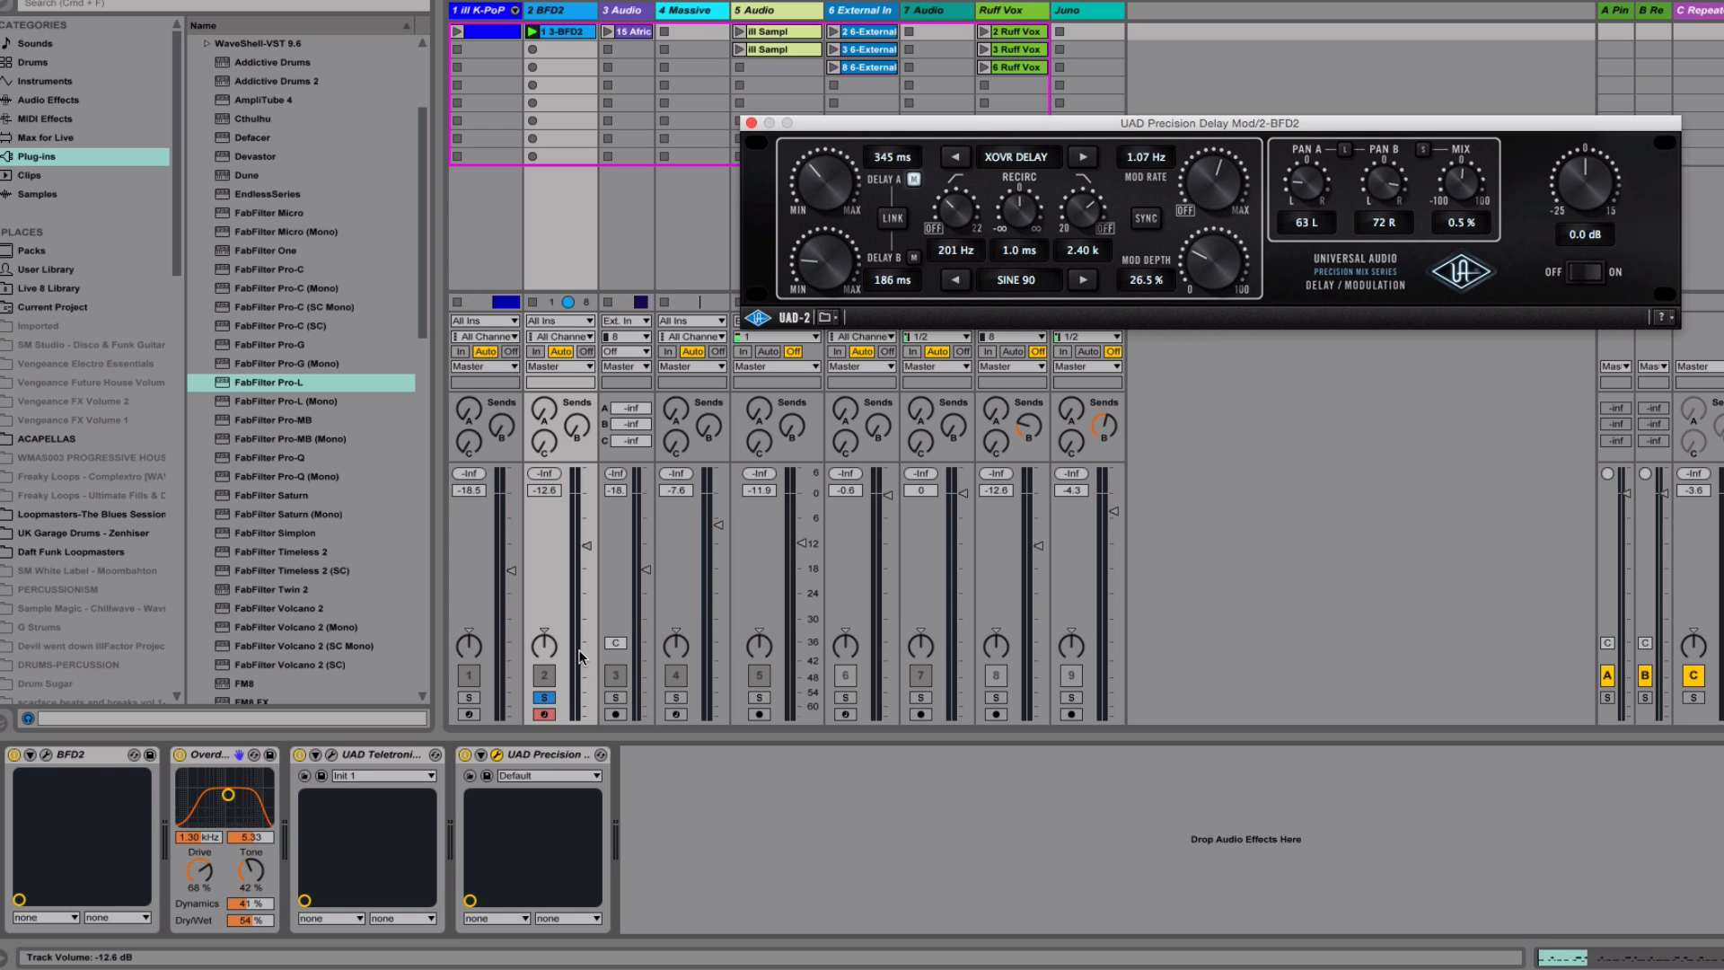
Set the BFD2 track's volume to -11.2 dB and take the track out of solo
left_click_drag(587, 545, 586, 541)
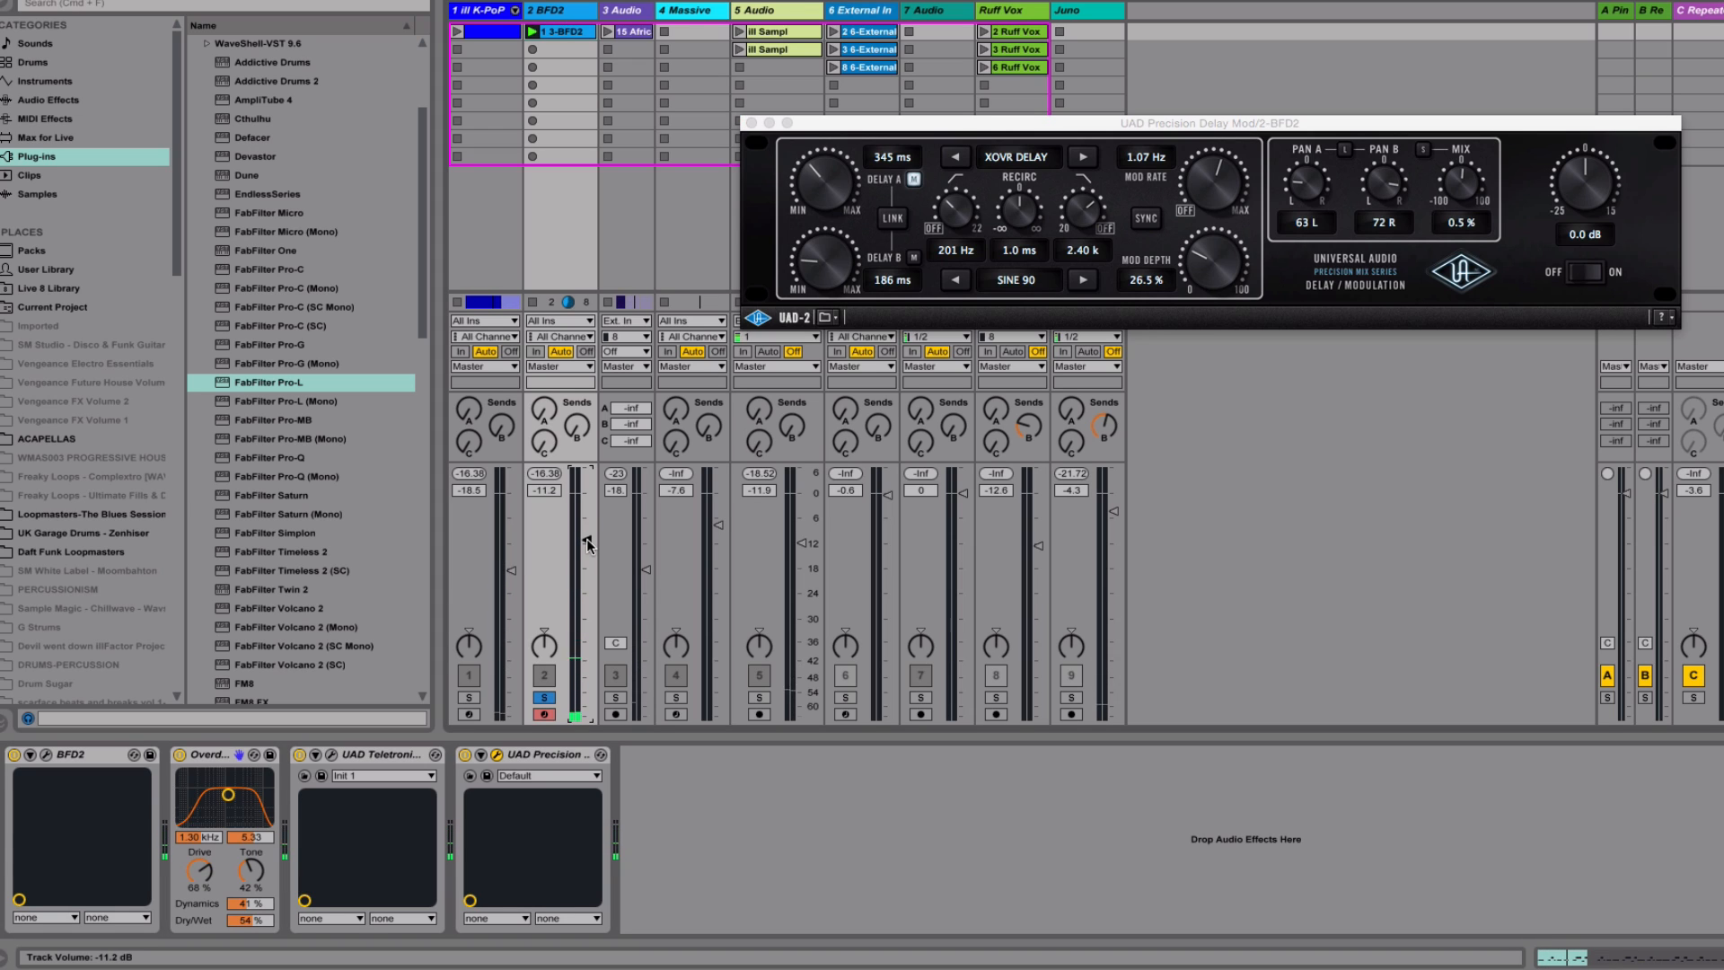
left_click(545, 699)
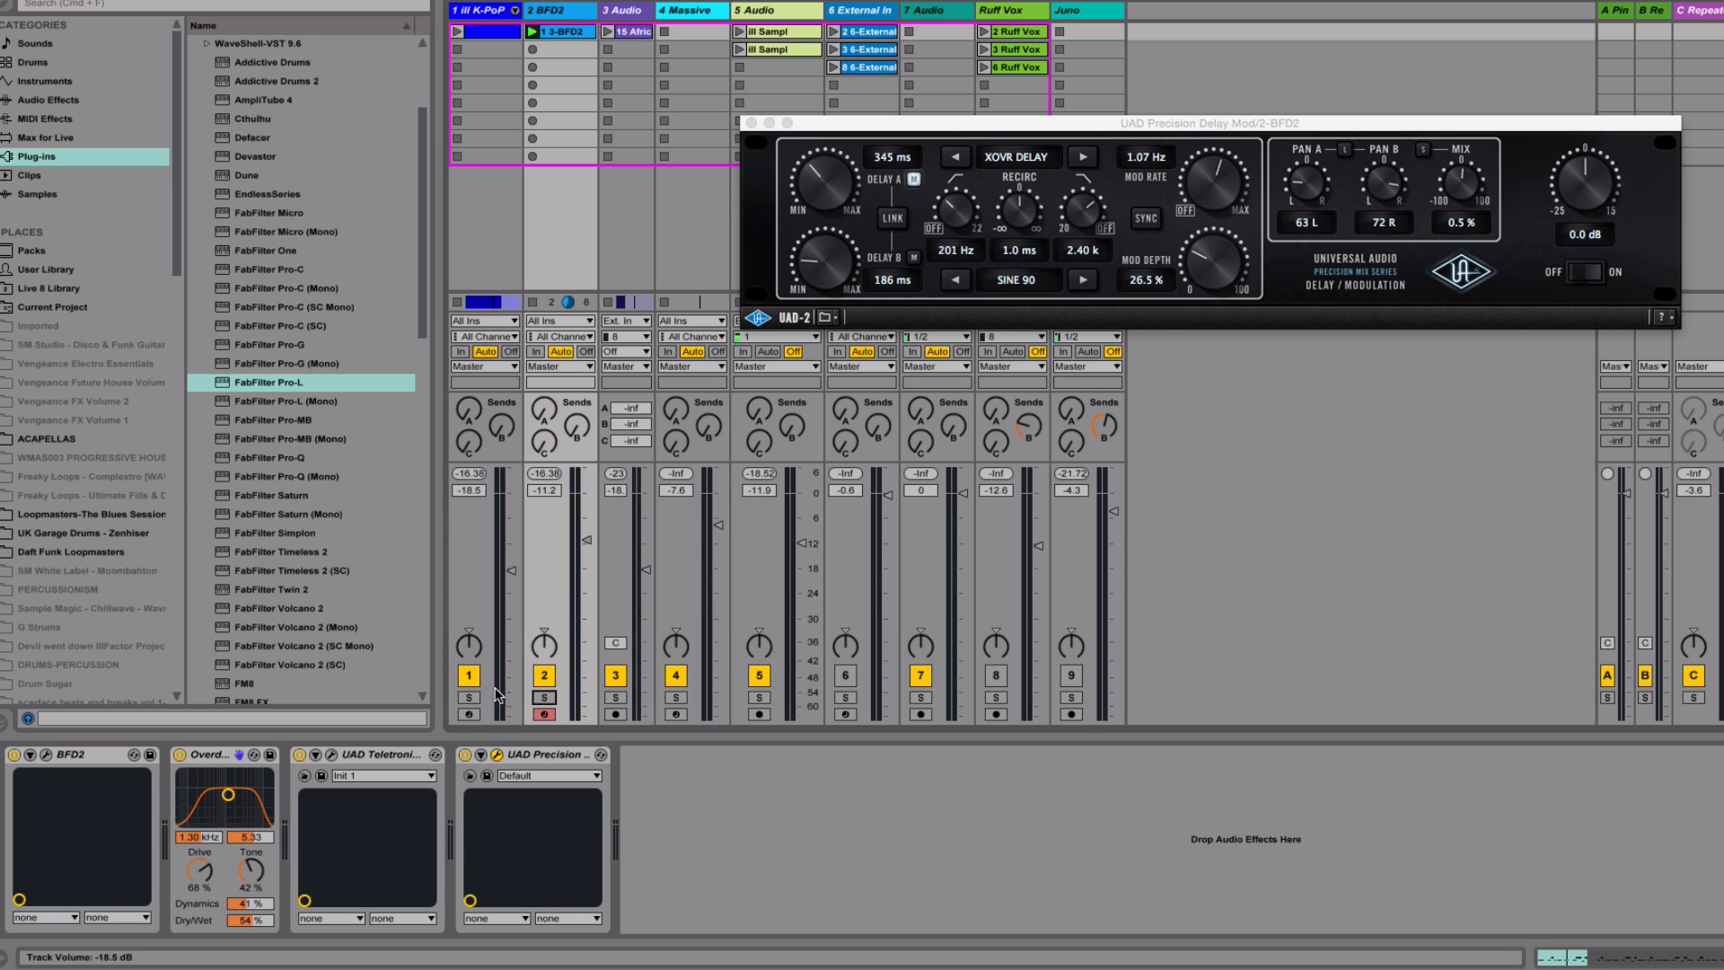
Audition the ill K-PoP track on its own and solo it together with the BFD2 track
left_click(467, 699)
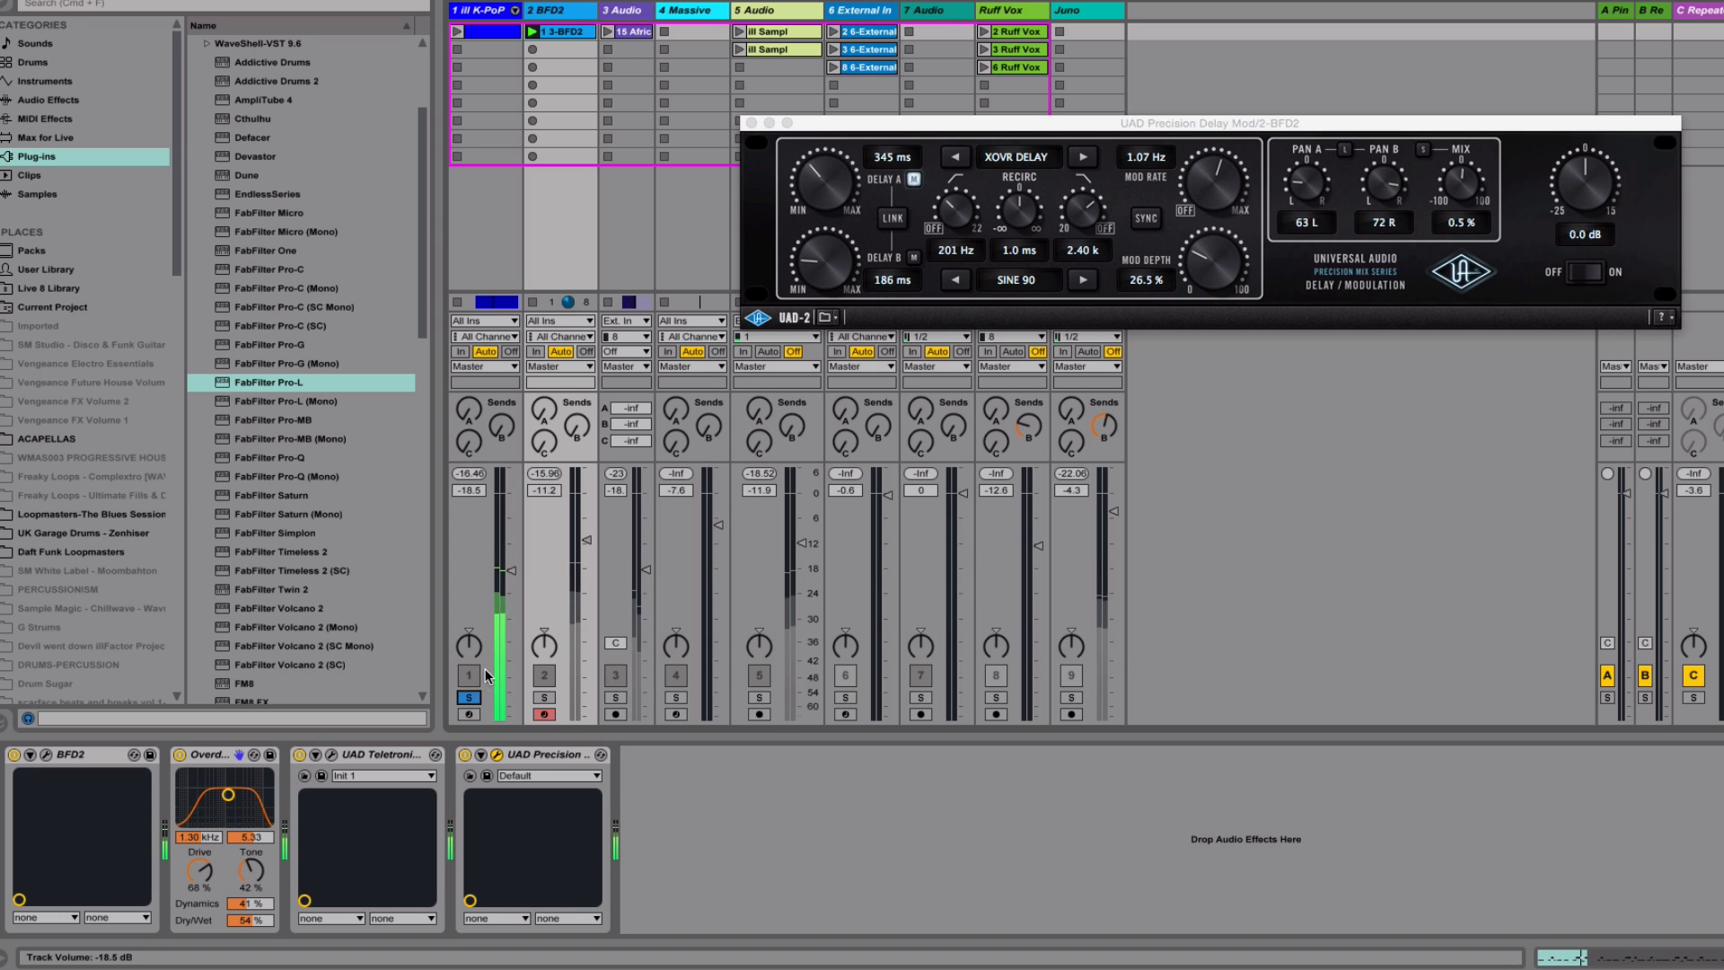
left_click(468, 698)
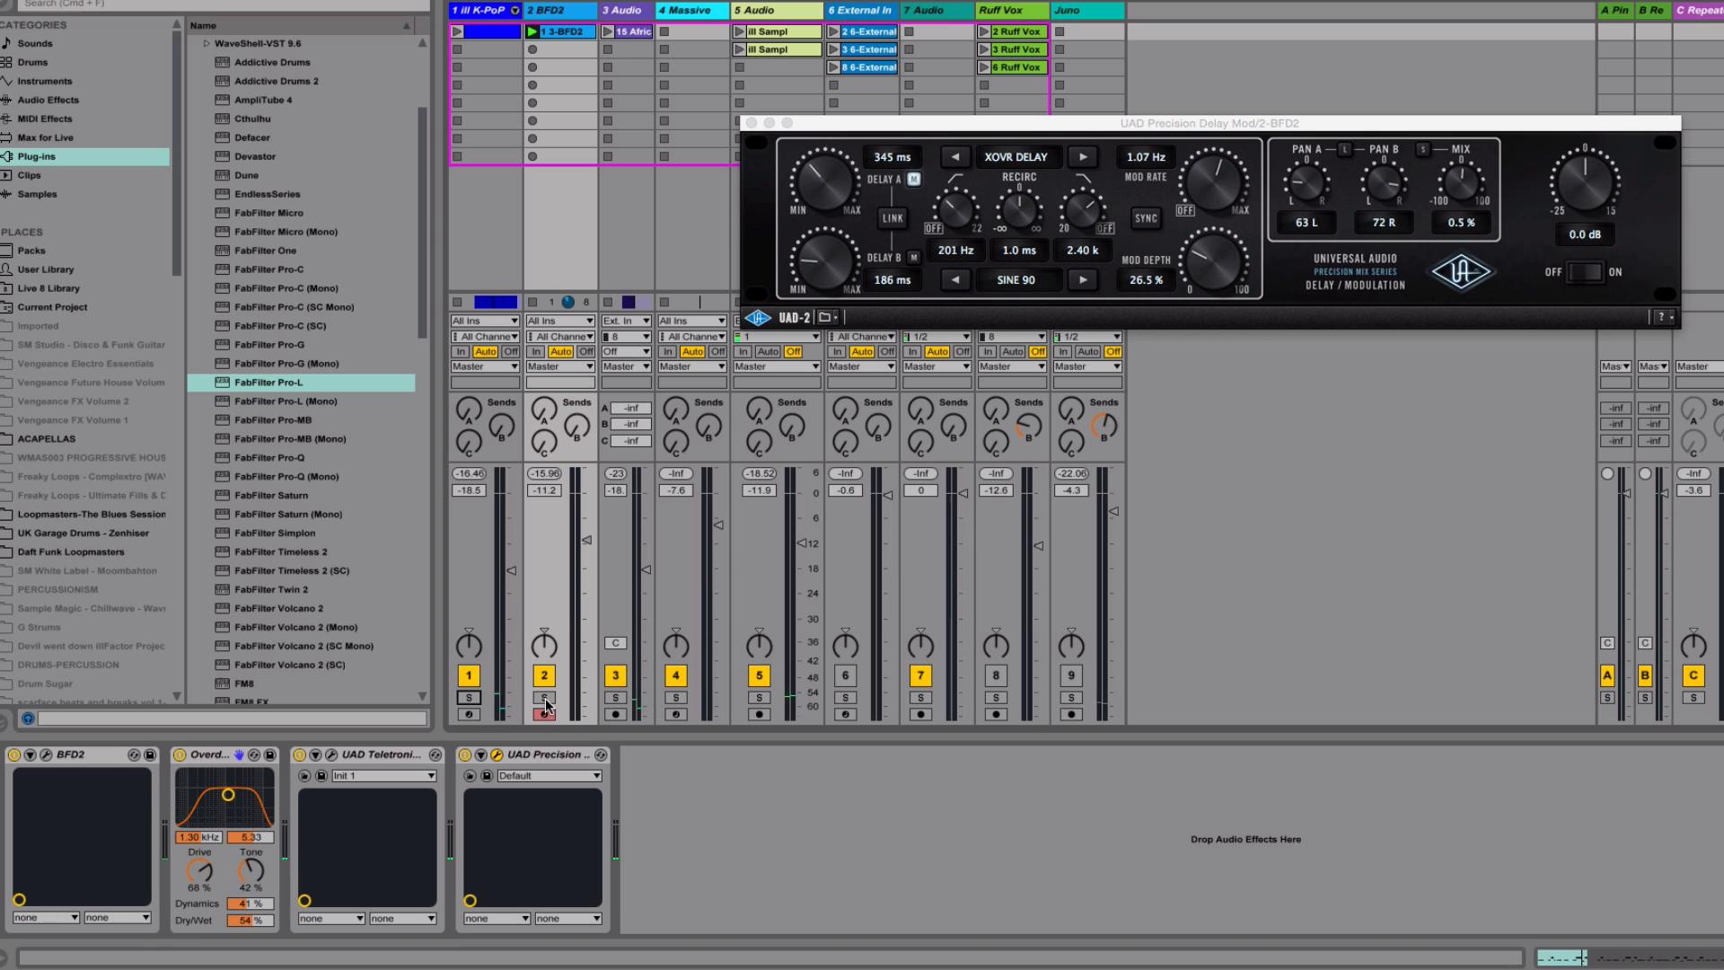
left_click(545, 700)
left_click(468, 697)
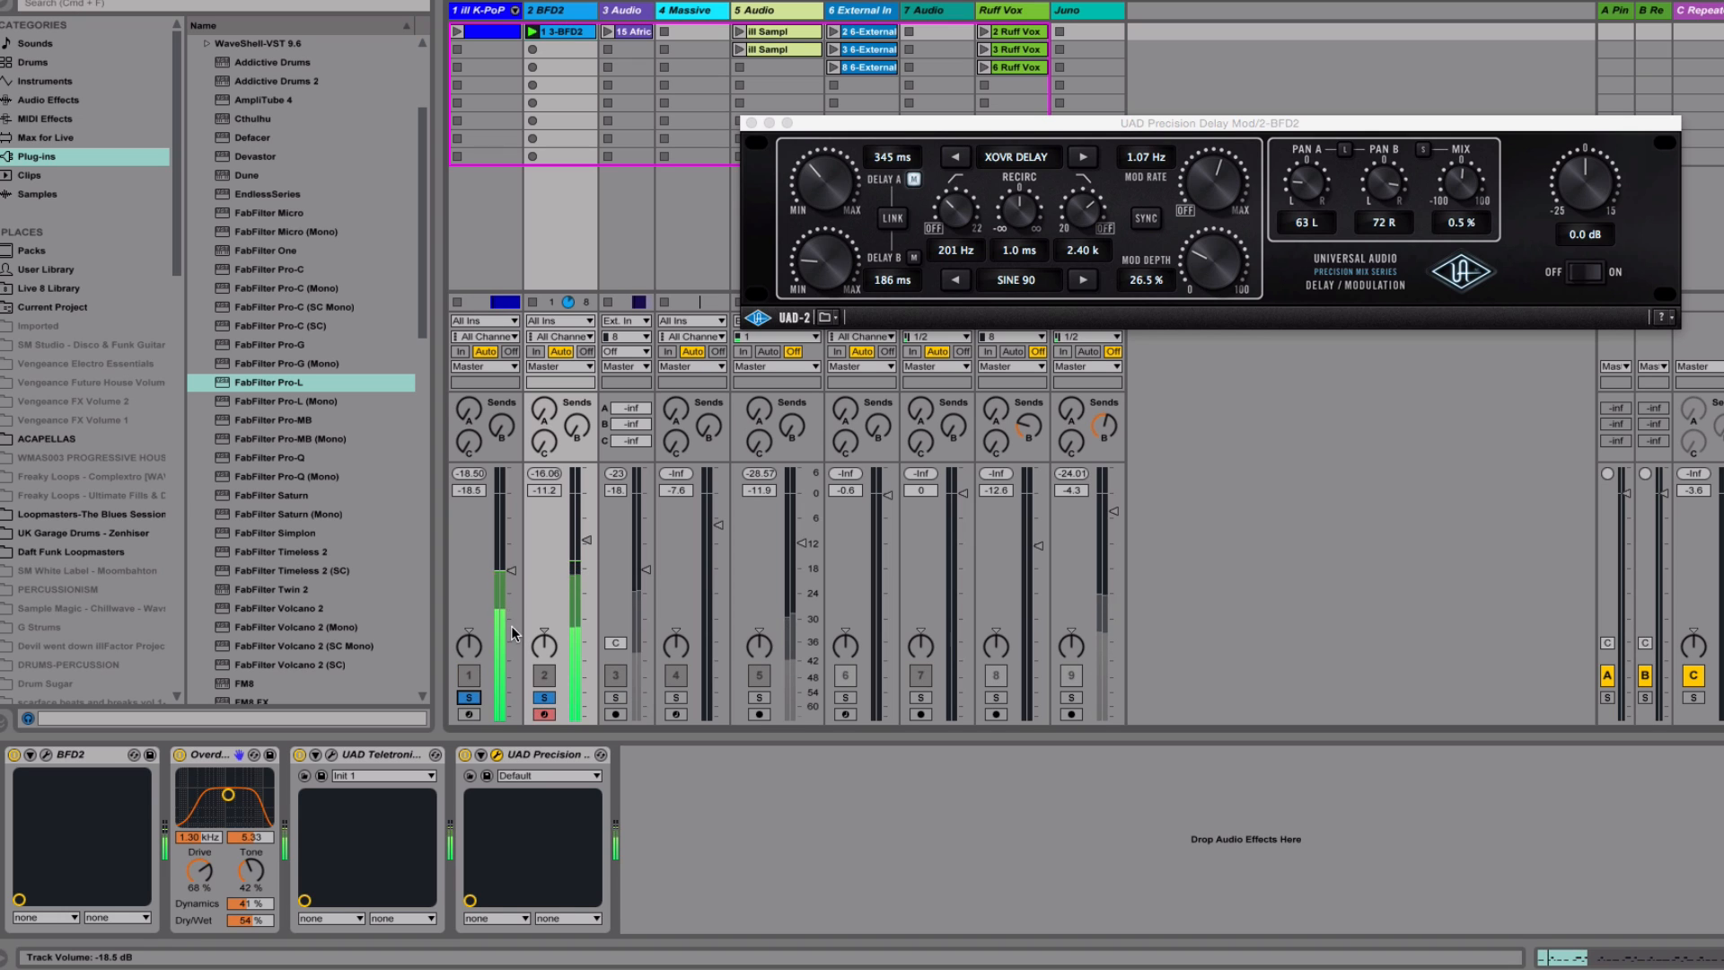
Compare the mix with the ill K-PoP track's solo off and on, and set its volume to -18.0 dB
left_click_drag(510, 576, 510, 576)
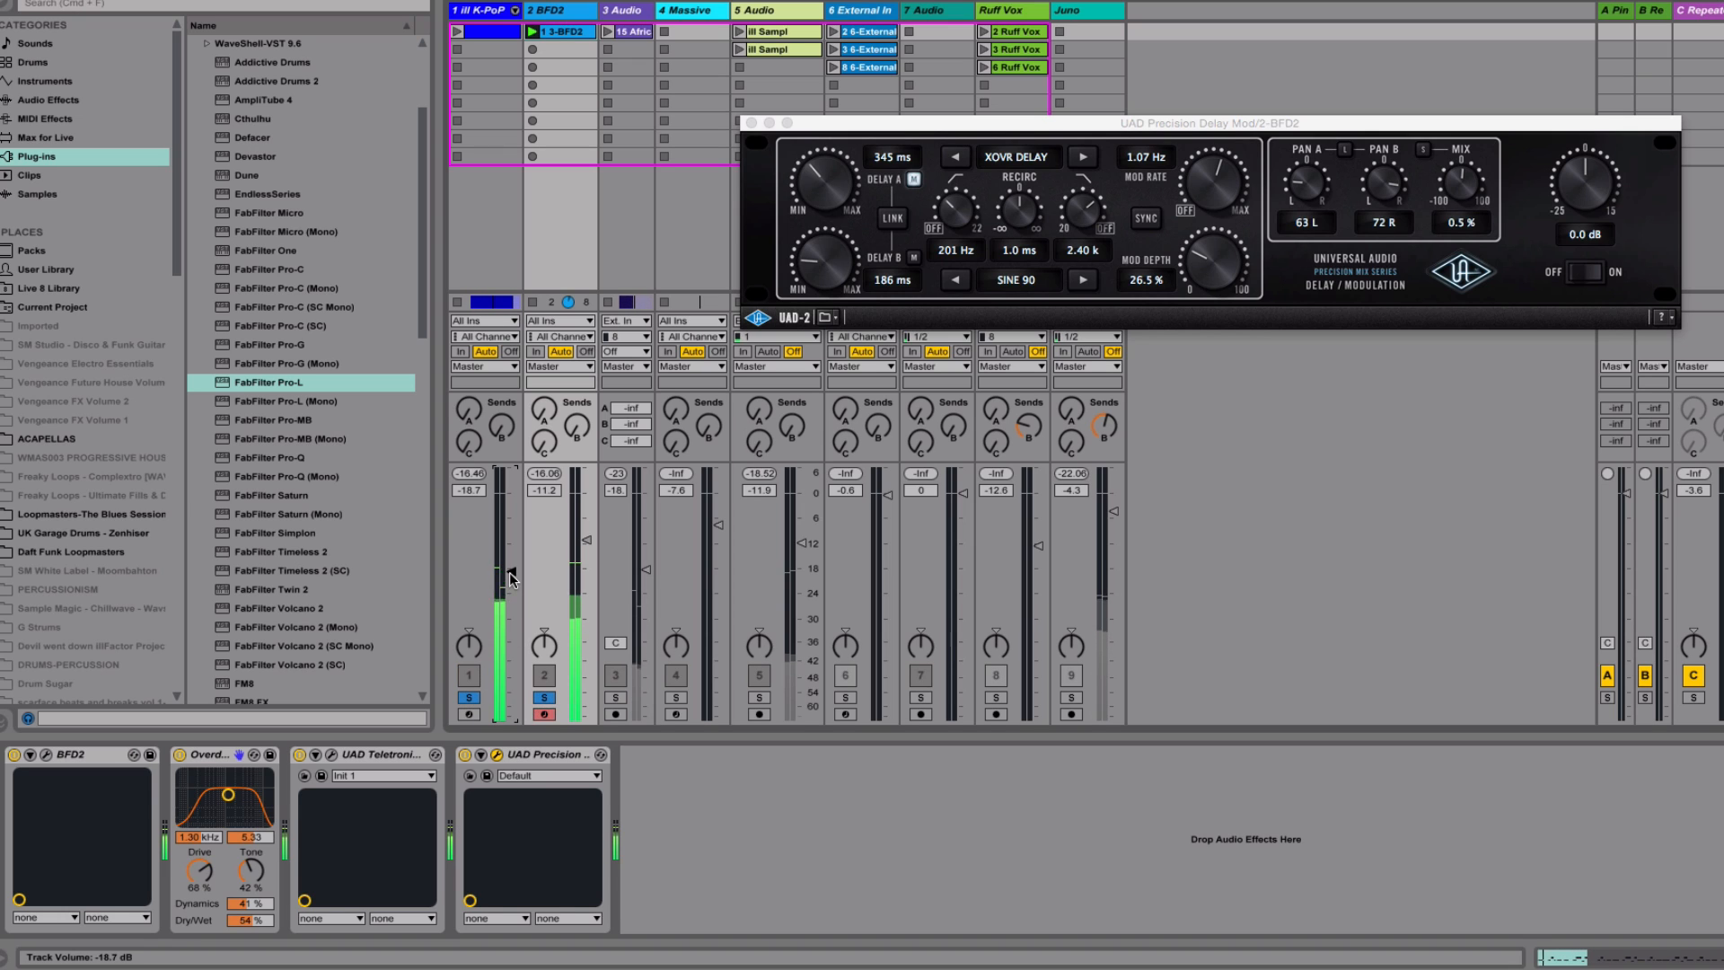
left_click(470, 699)
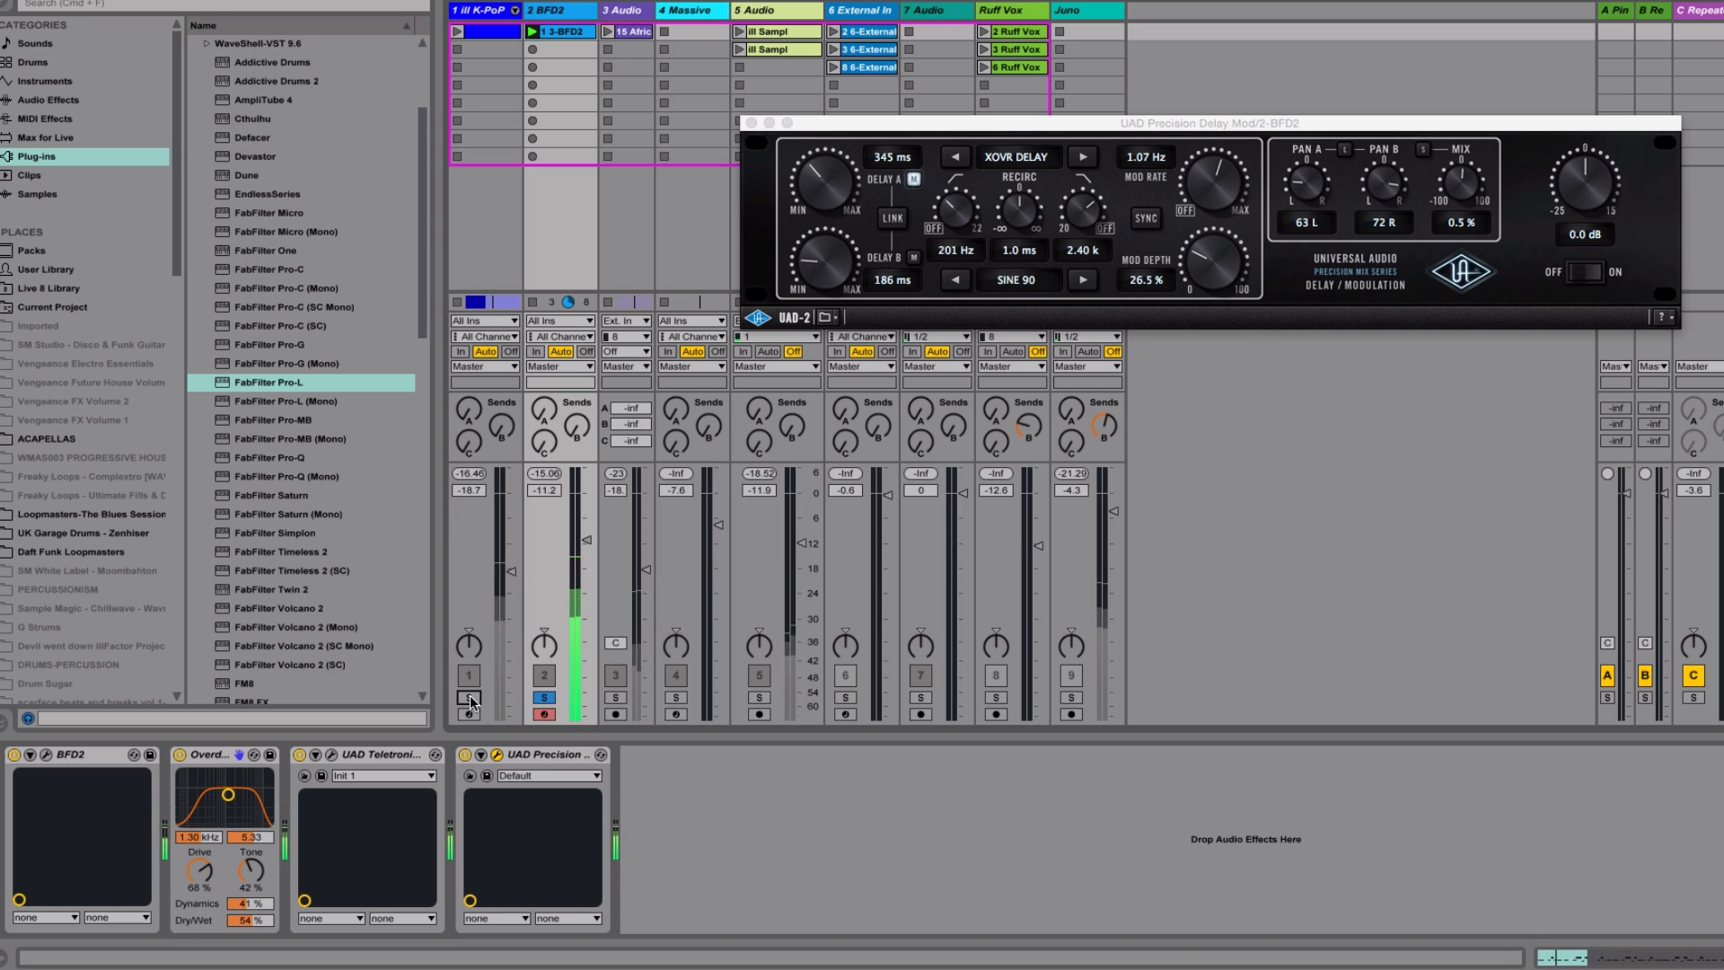
left_click(470, 698)
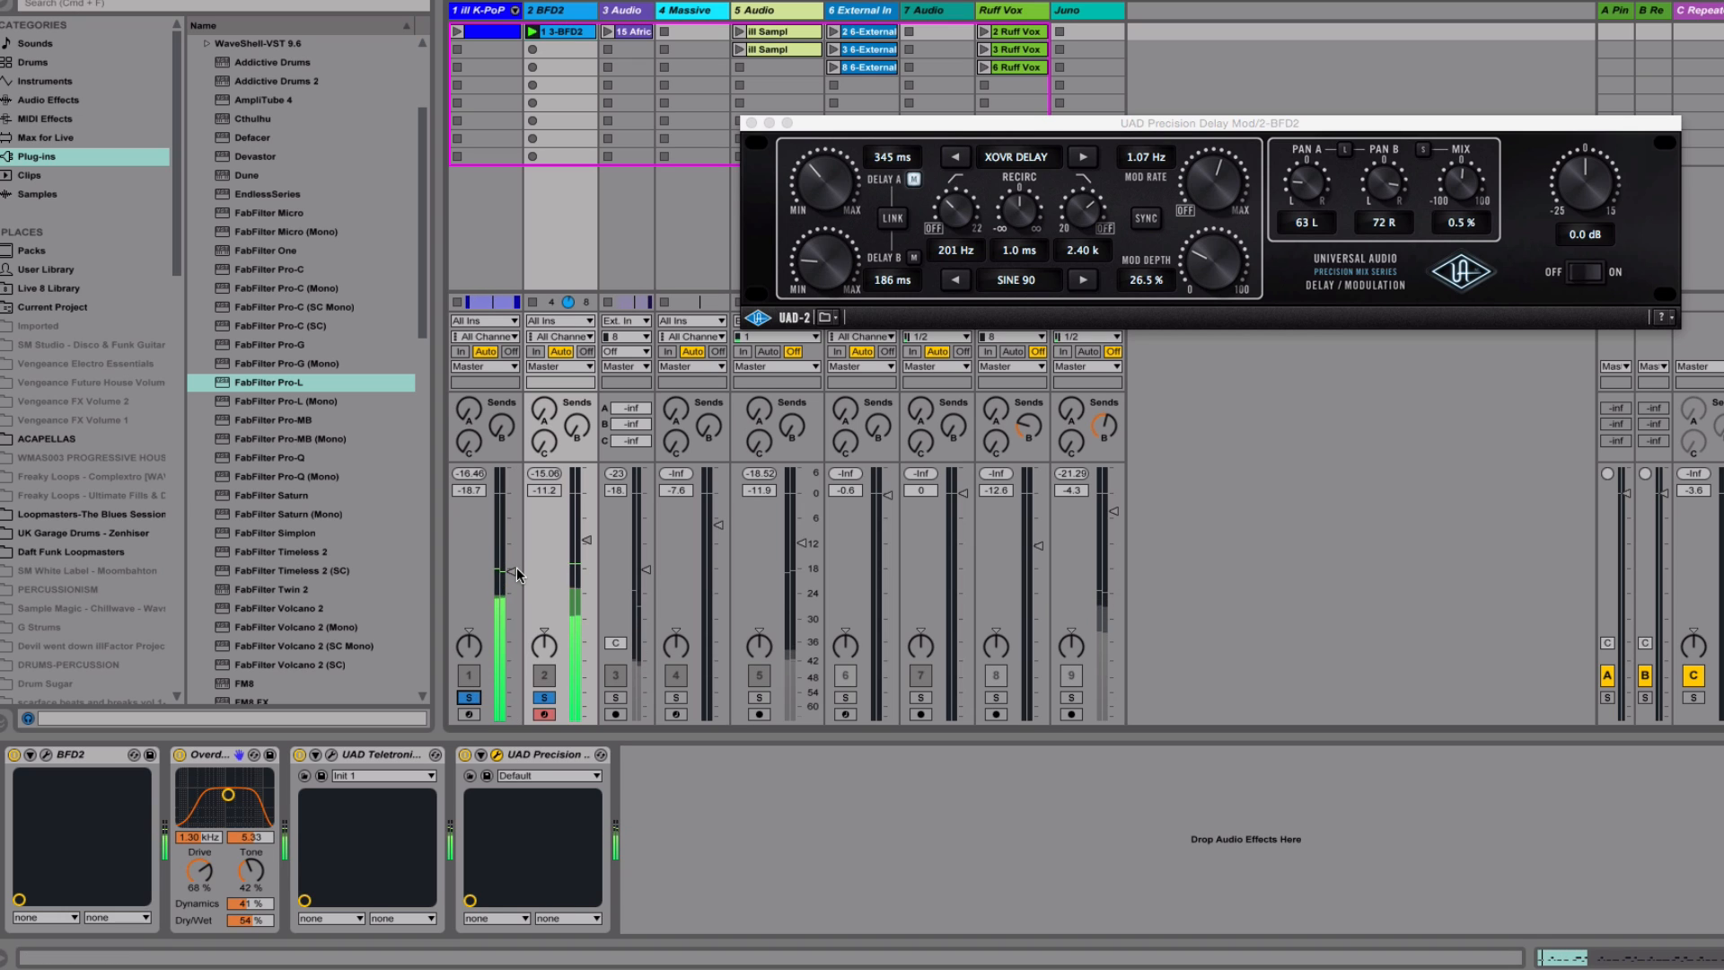
left_click_drag(514, 576, 513, 568)
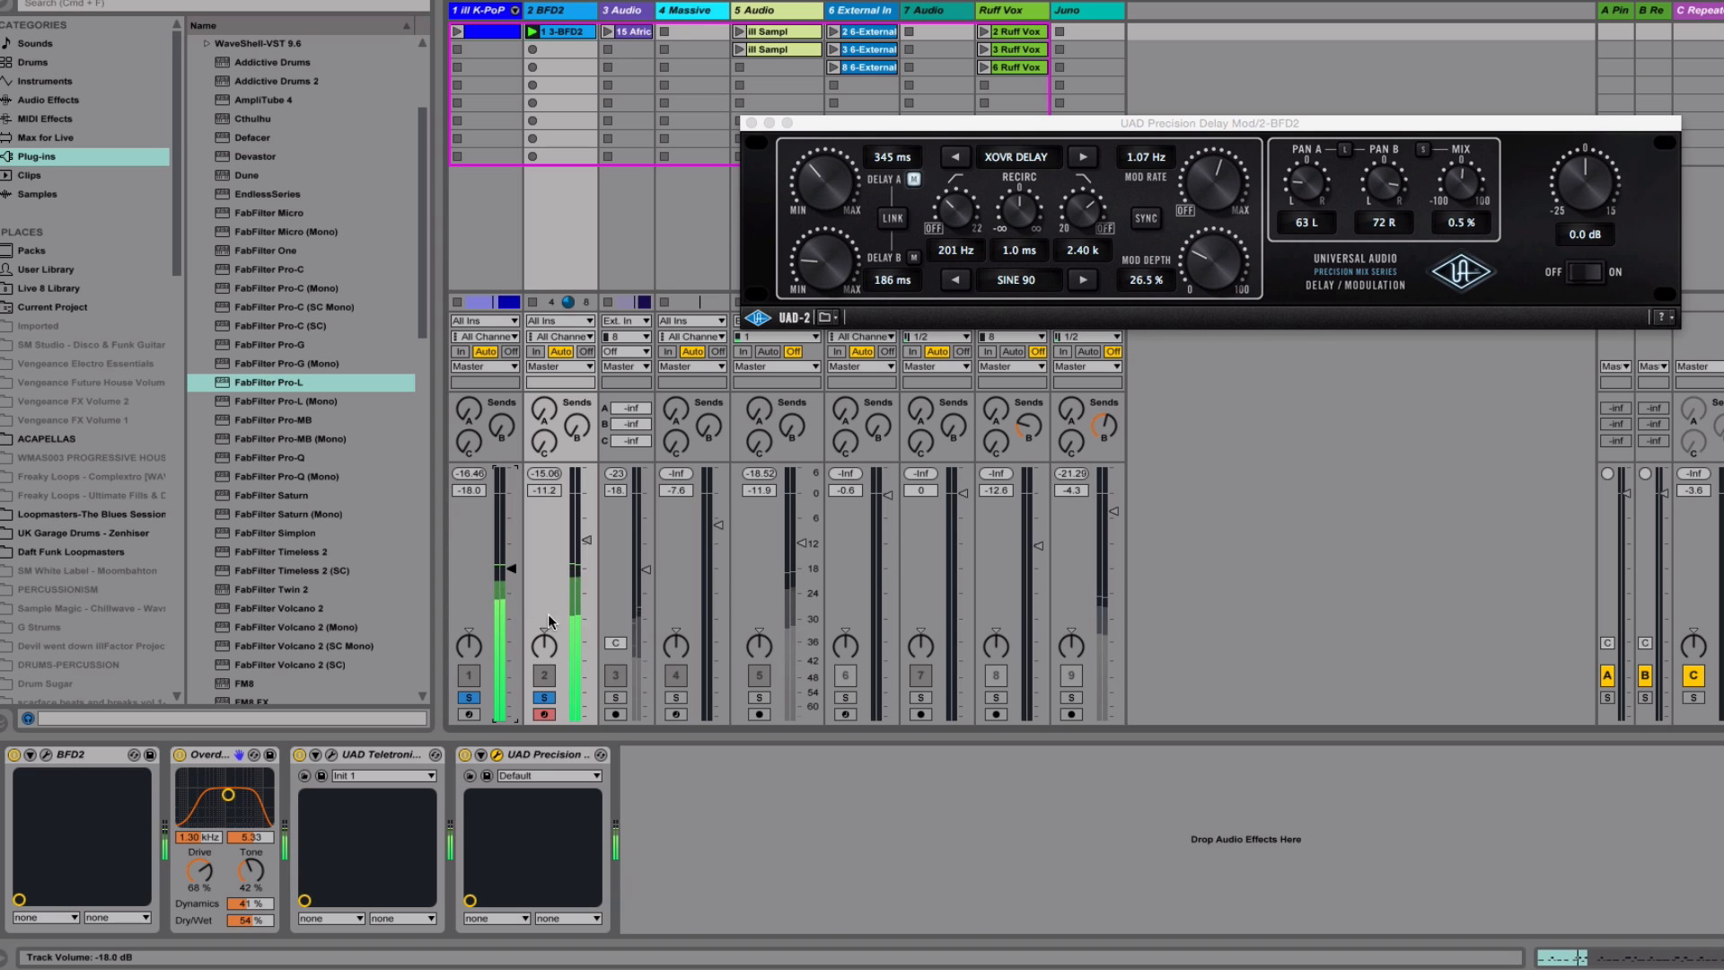
Solo only the 3 Audio track, close the delay plug-in window and open the first African War Drums clip in the arrangement
left_click(544, 699)
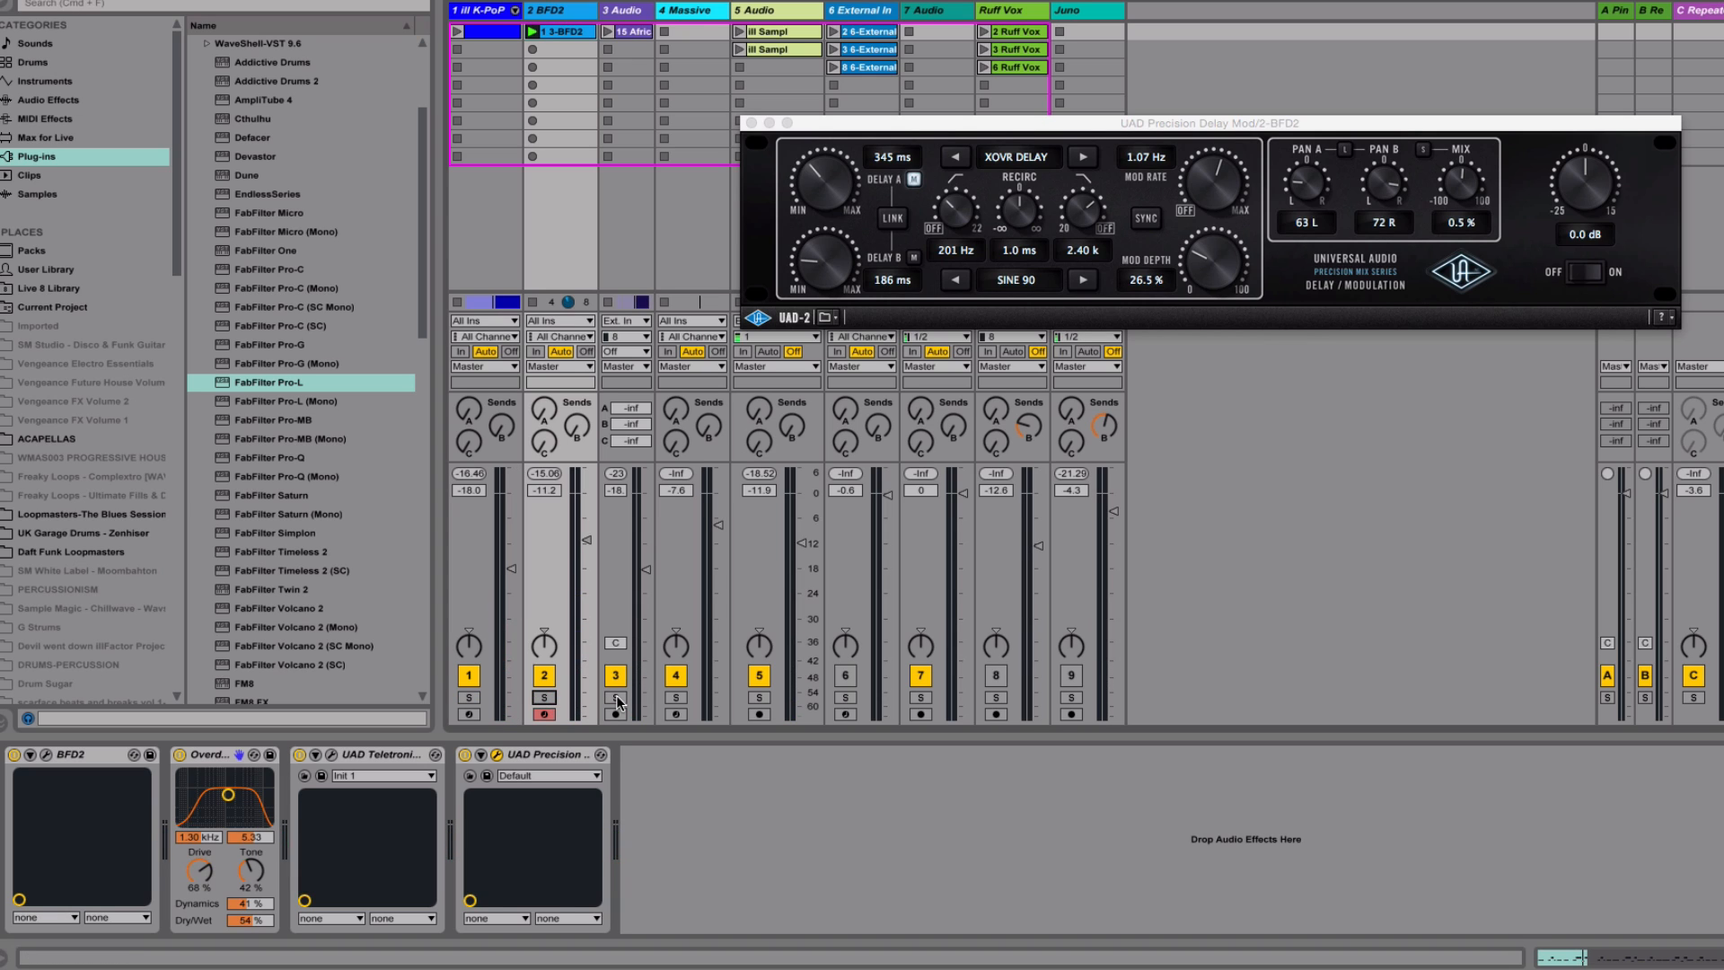
left_click(616, 698)
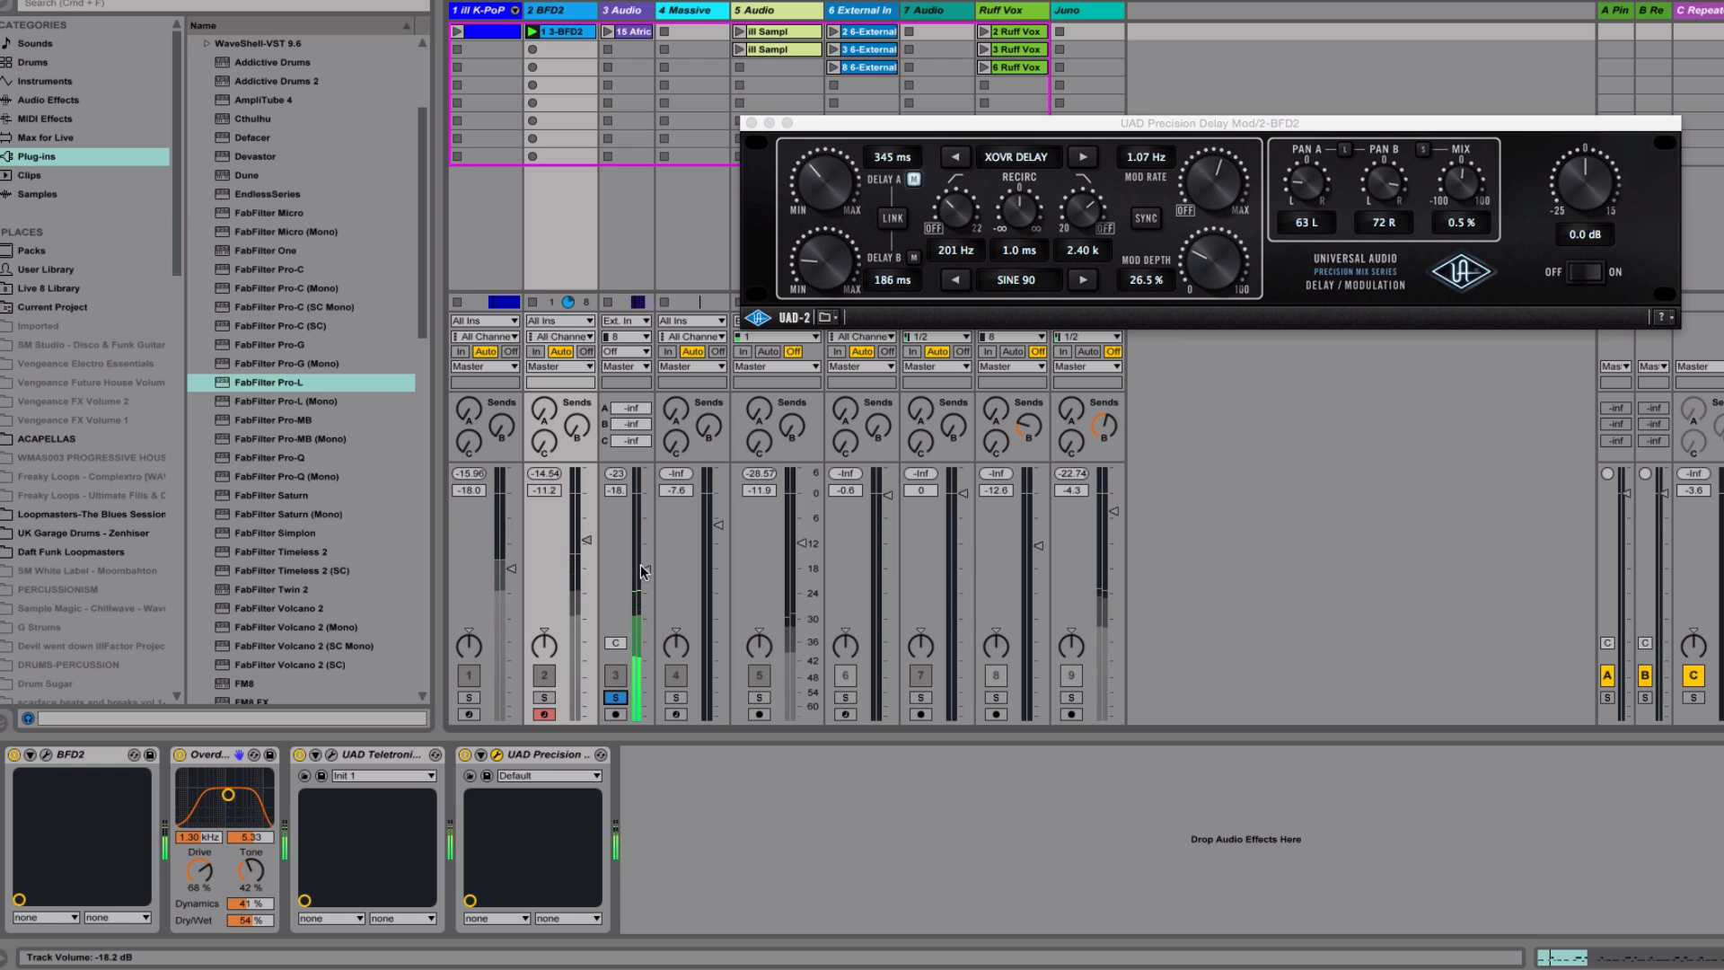
key("Tab")
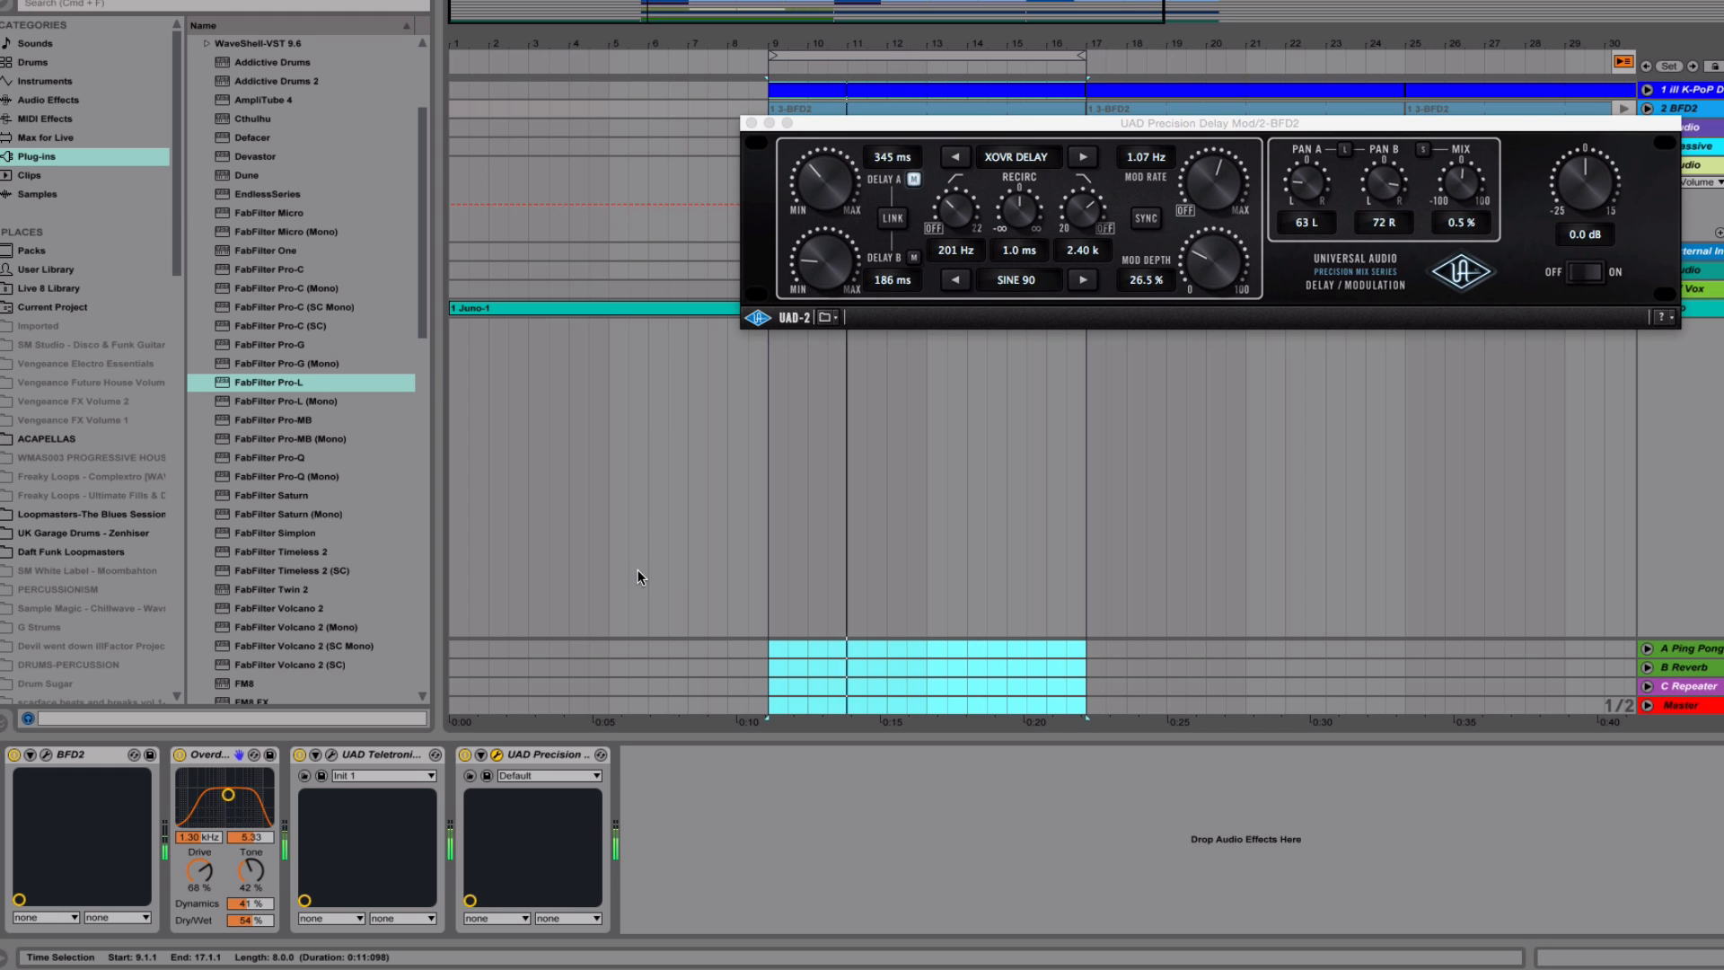
left_click(752, 123)
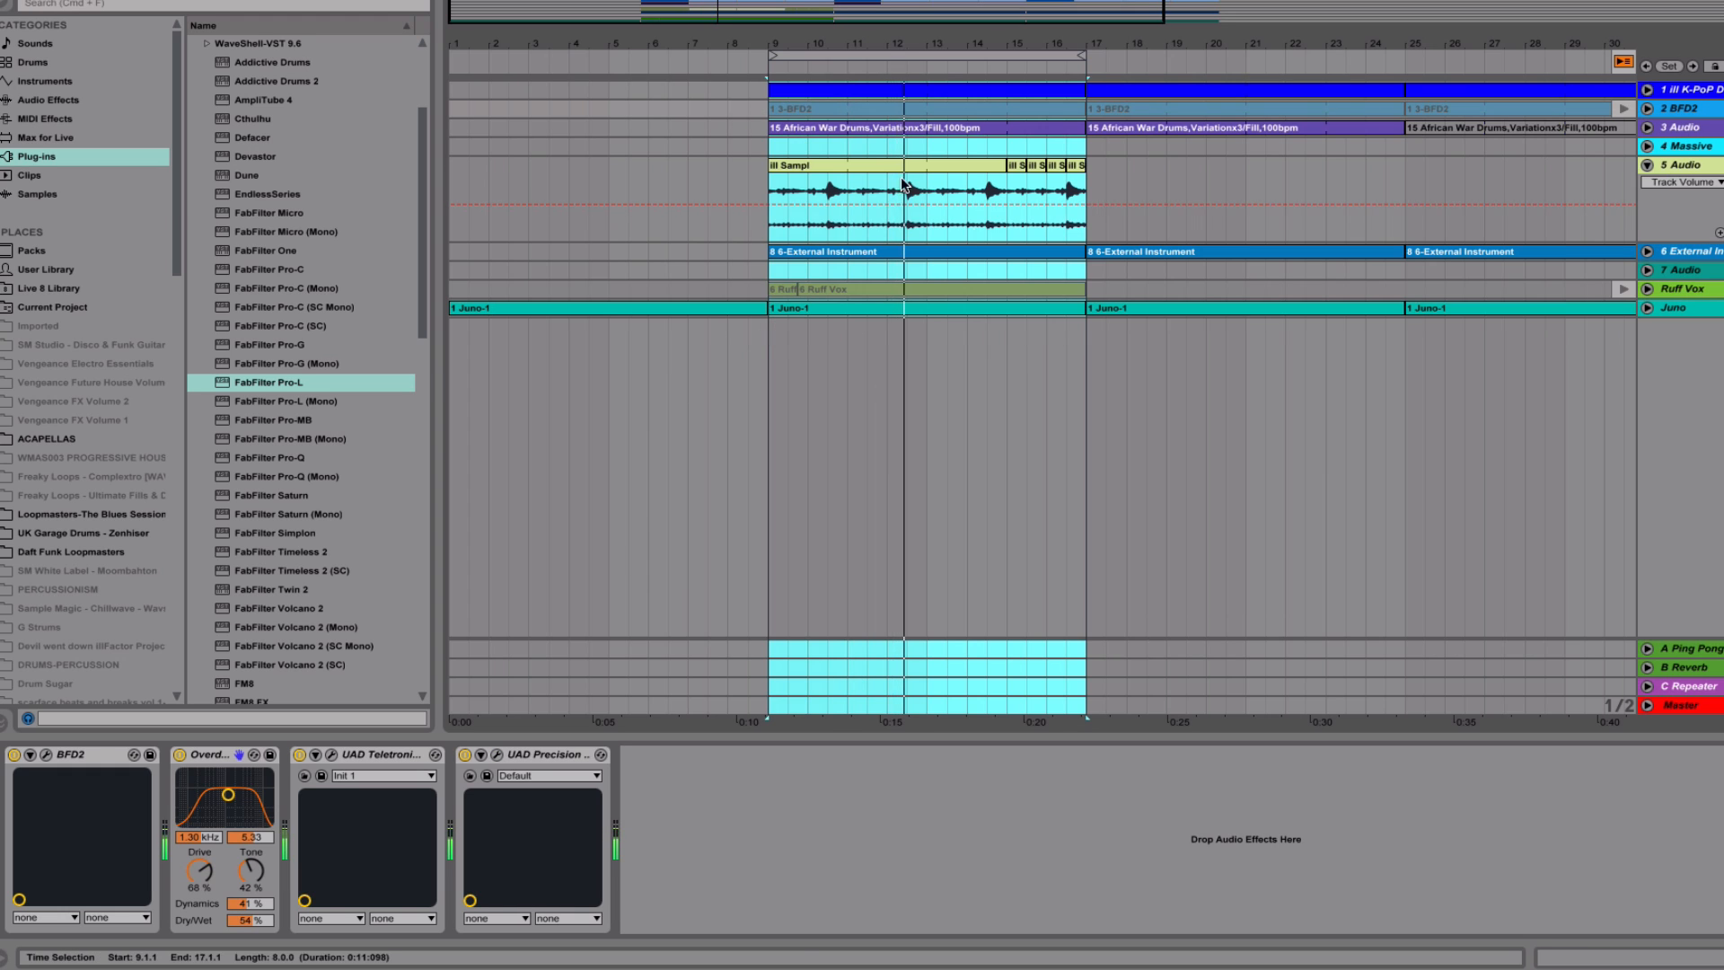
double_click(1016, 125)
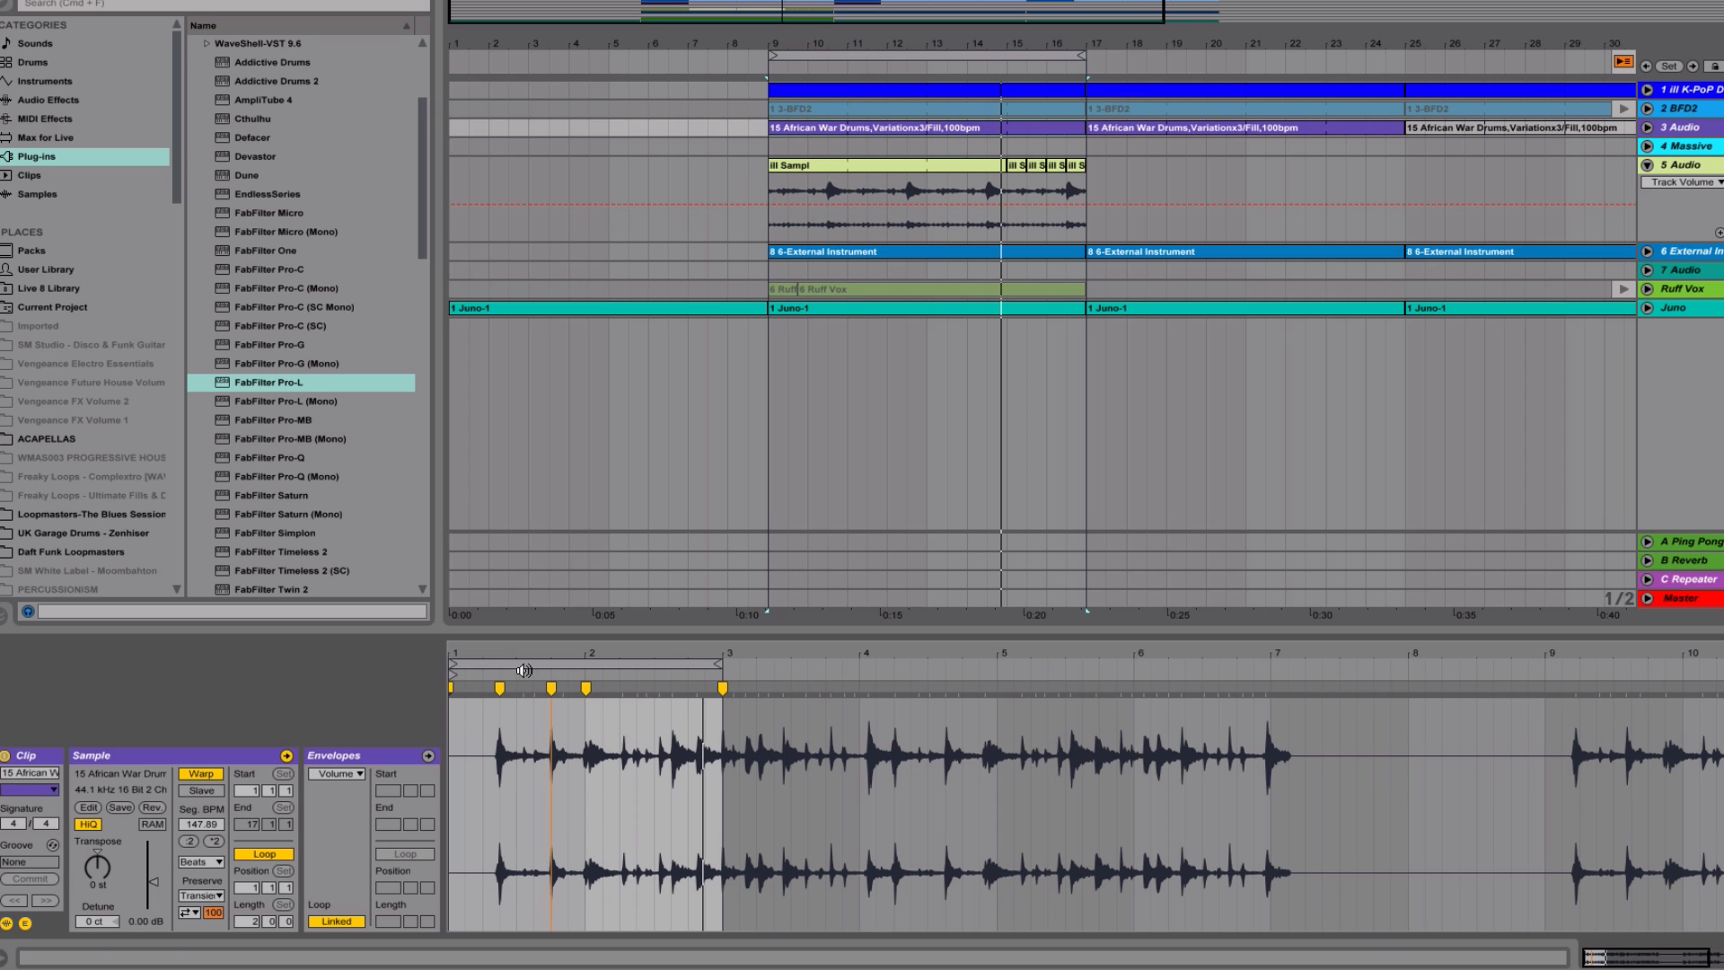
Examine the African War Drums clip's two-bar loop and its opening gap up to the first hit at 1.2.3, playing it back
left_click_drag(572, 658, 654, 655)
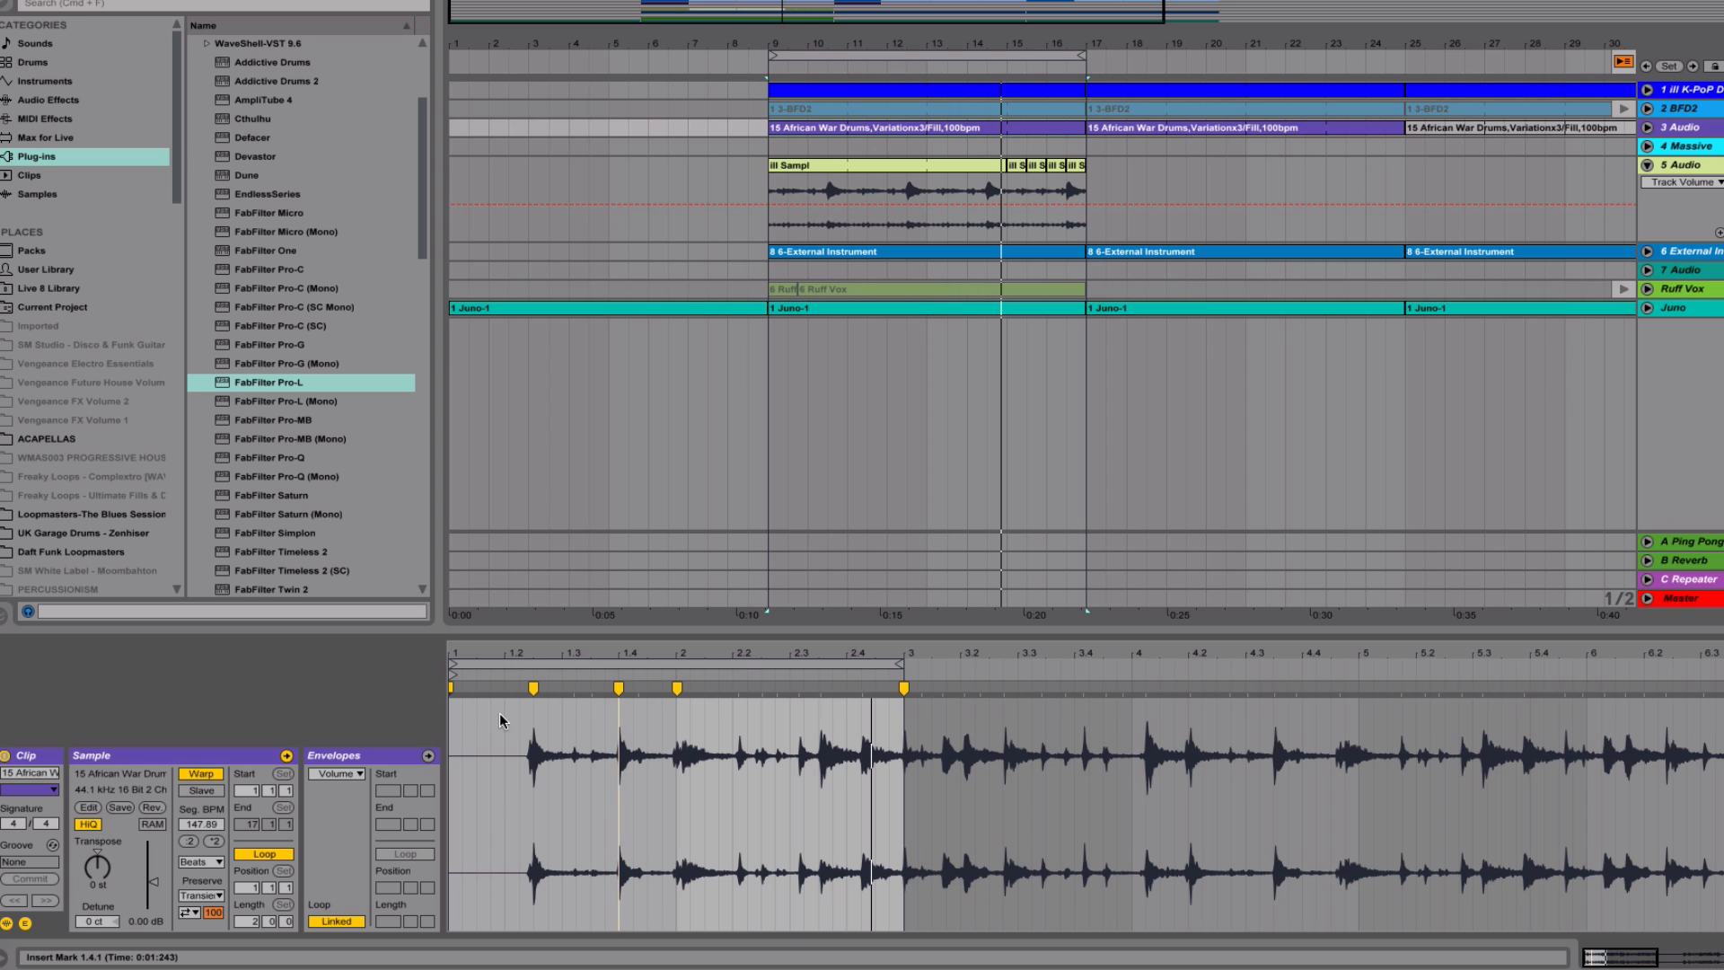
left_click_drag(452, 719, 902, 767)
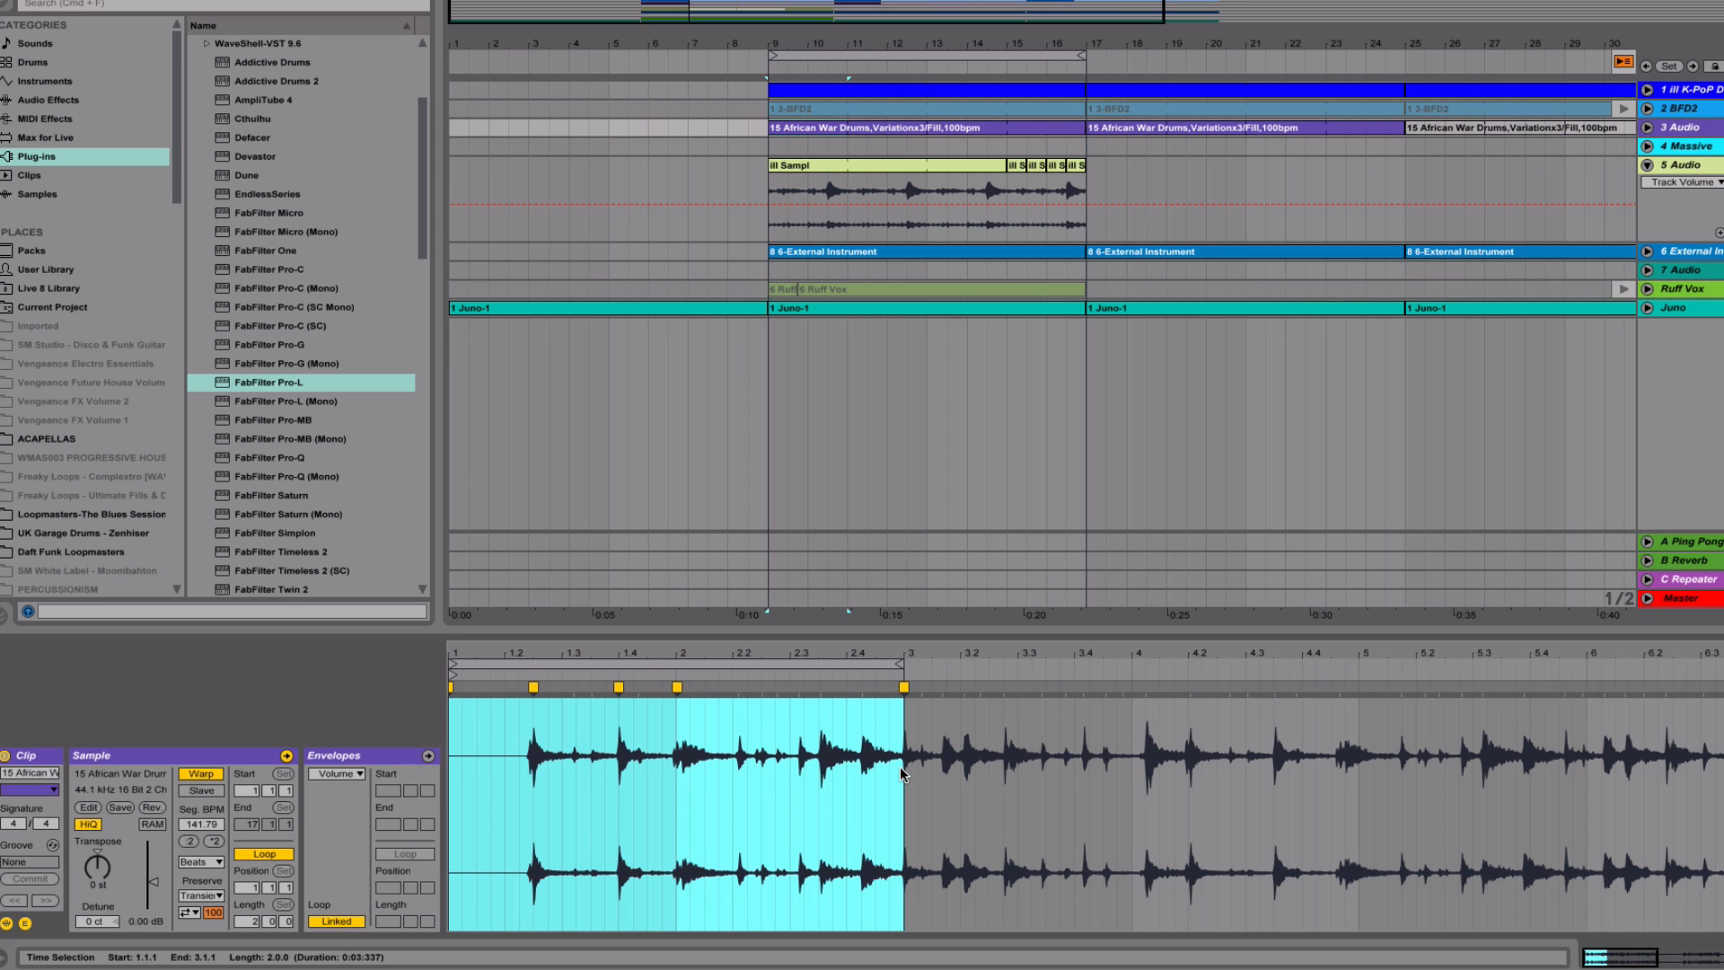
left_click(533, 748)
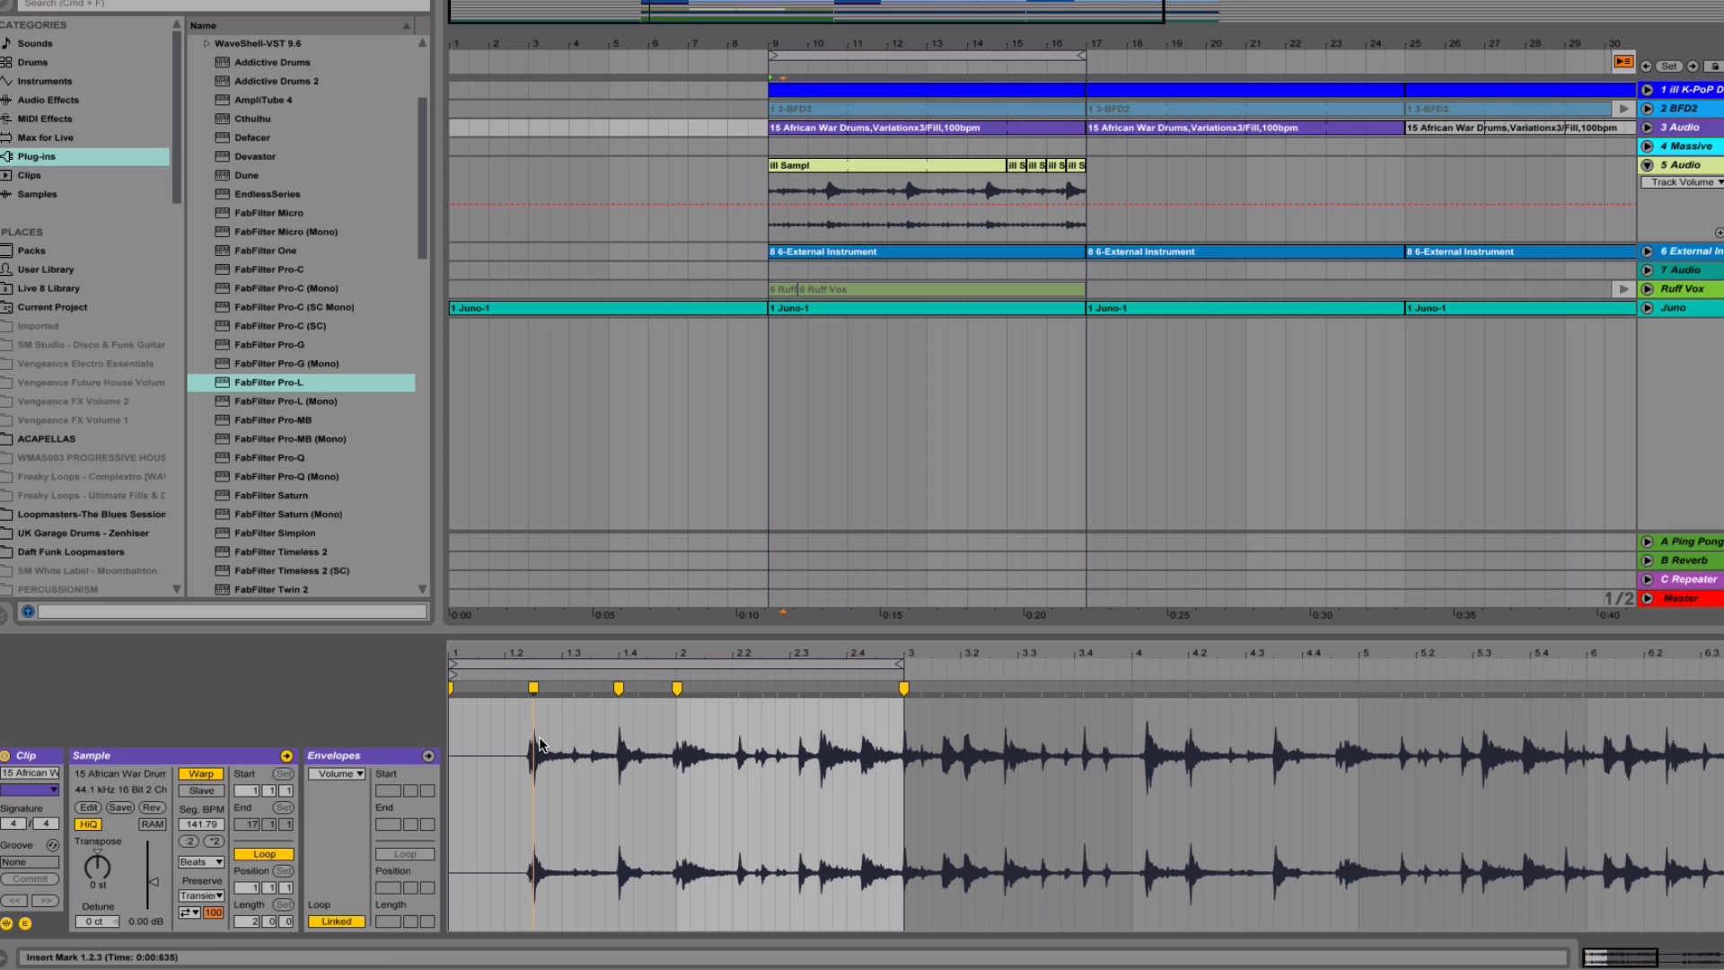
key("space")
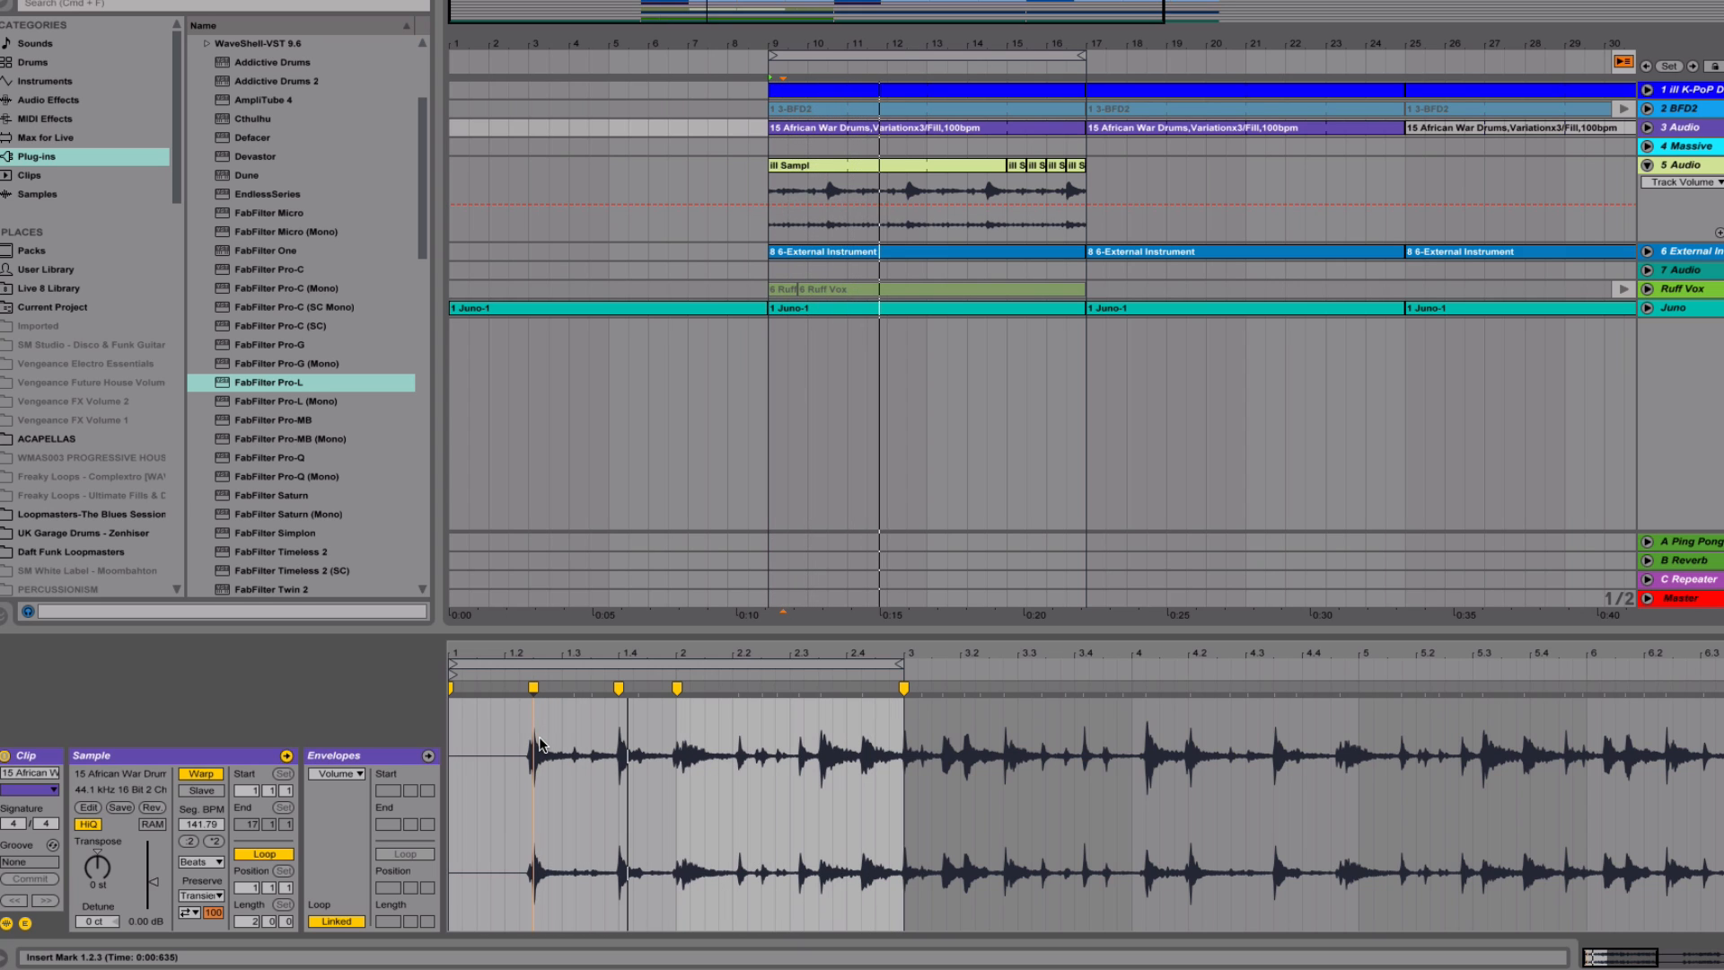
key("space")
left_click_drag(450, 734, 528, 738)
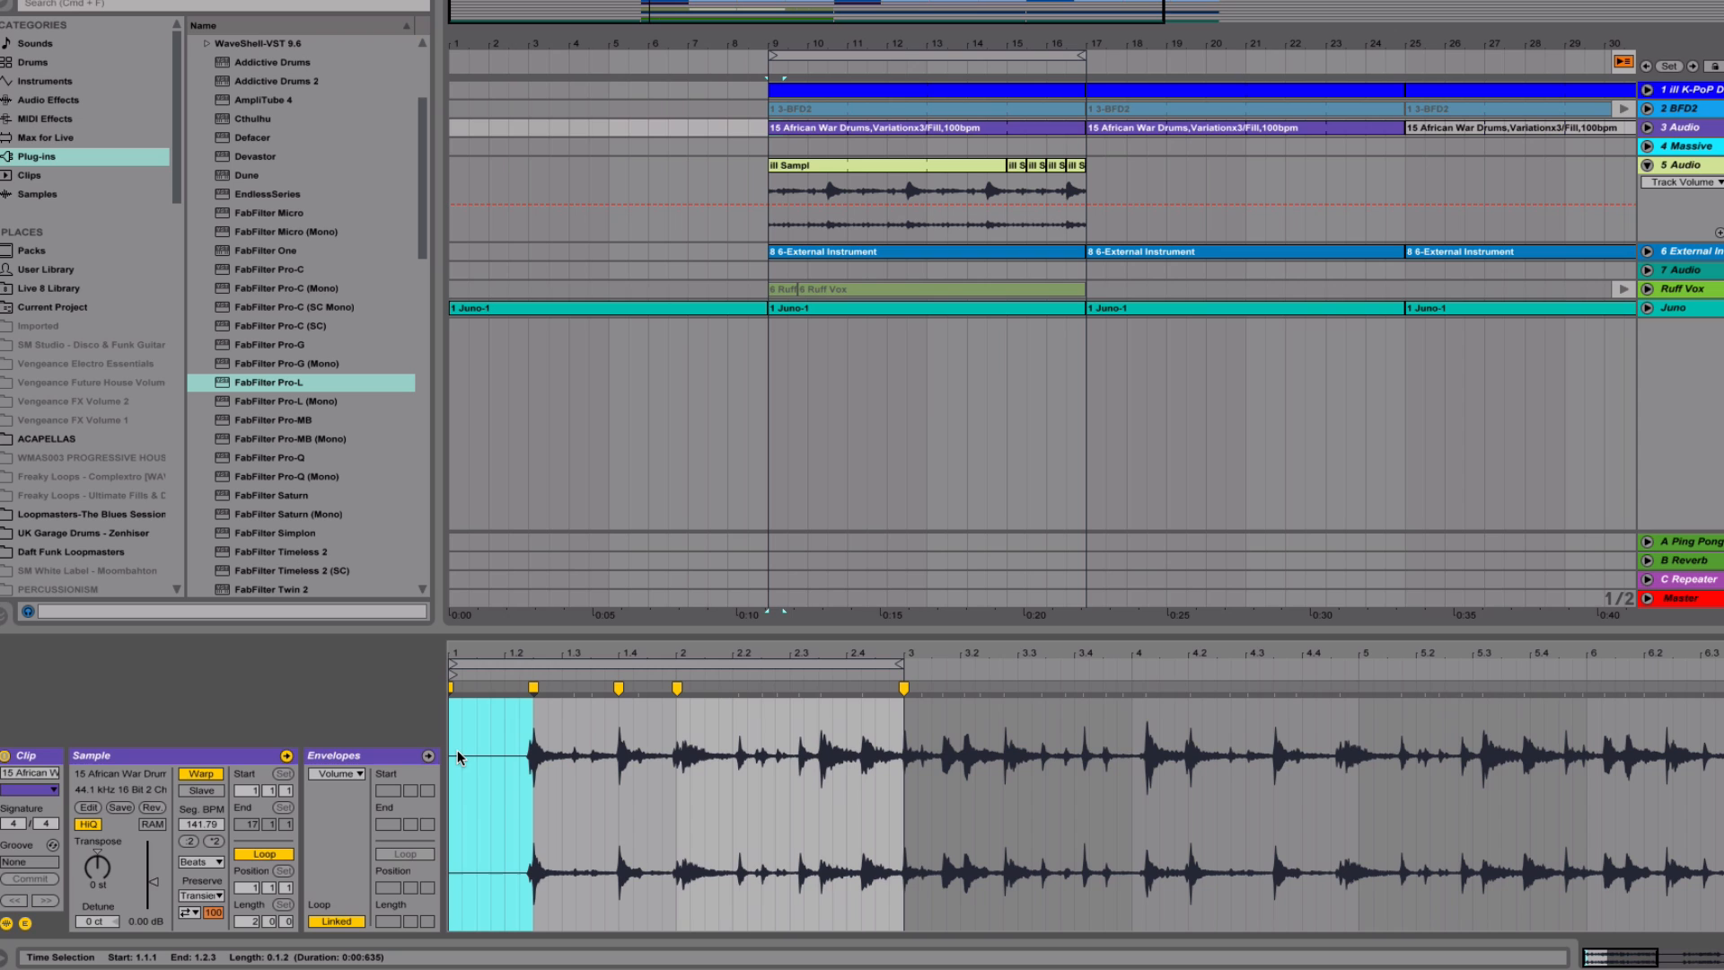
Take the 3 Audio track out of solo, deactivate the 5 Audio track and set 3 Audio's volume to about -18 dB during playback
key("Tab")
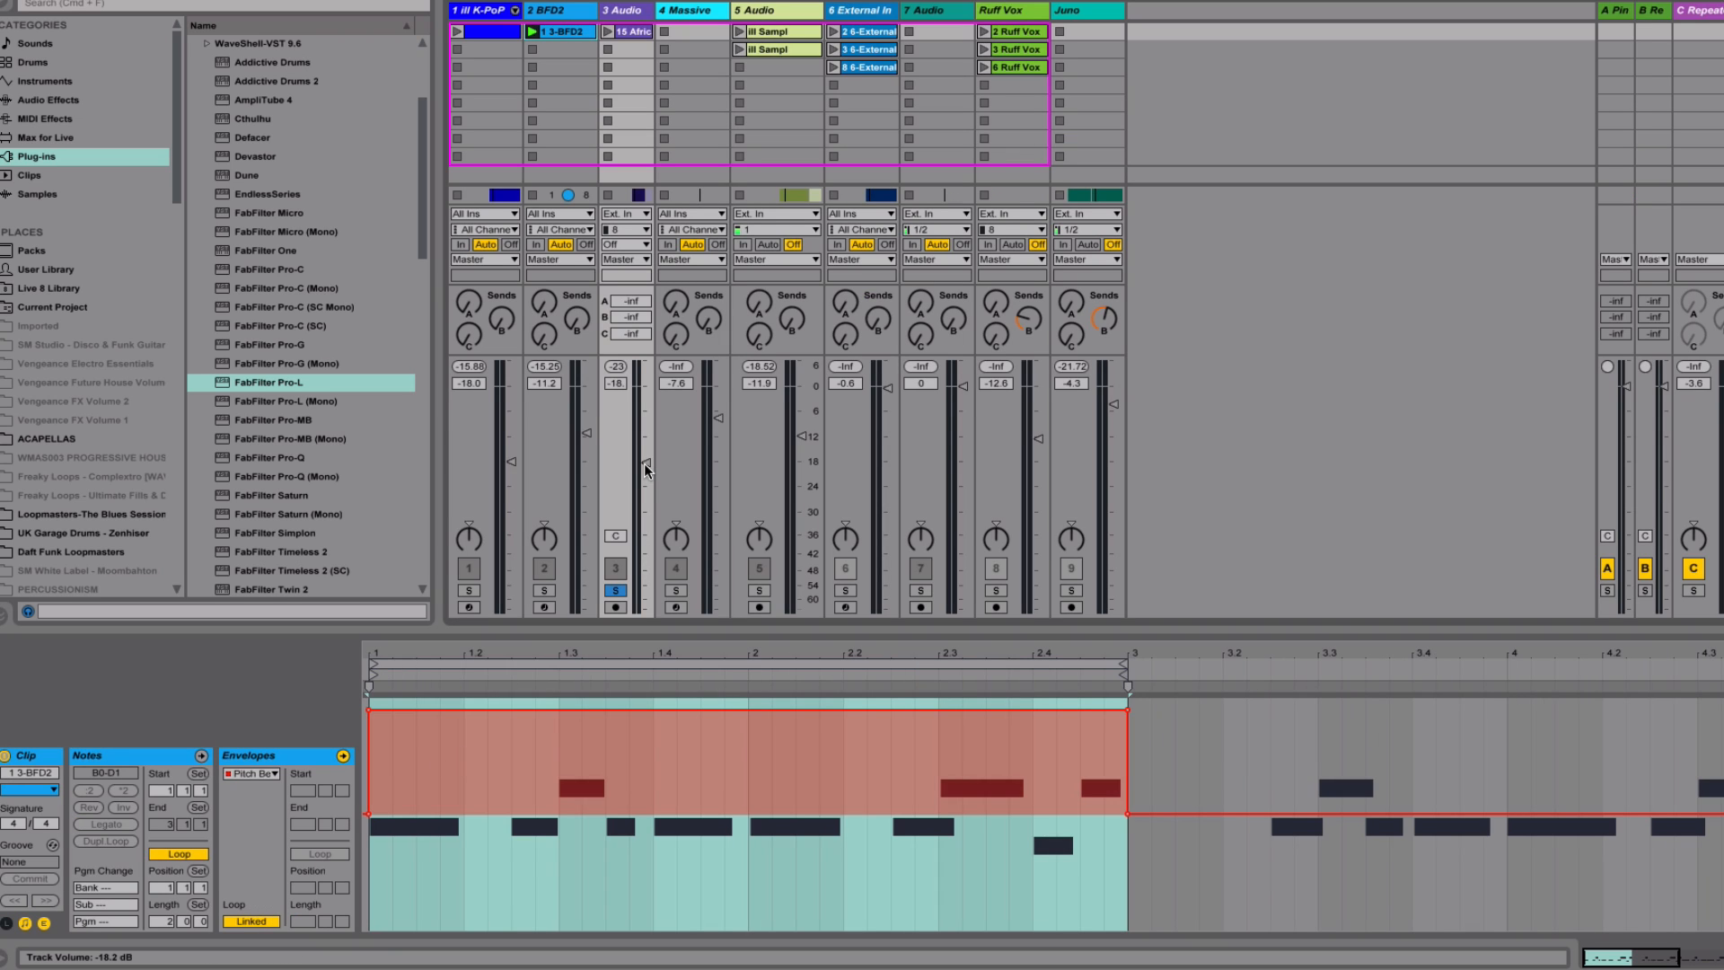
left_click(617, 590)
key("space")
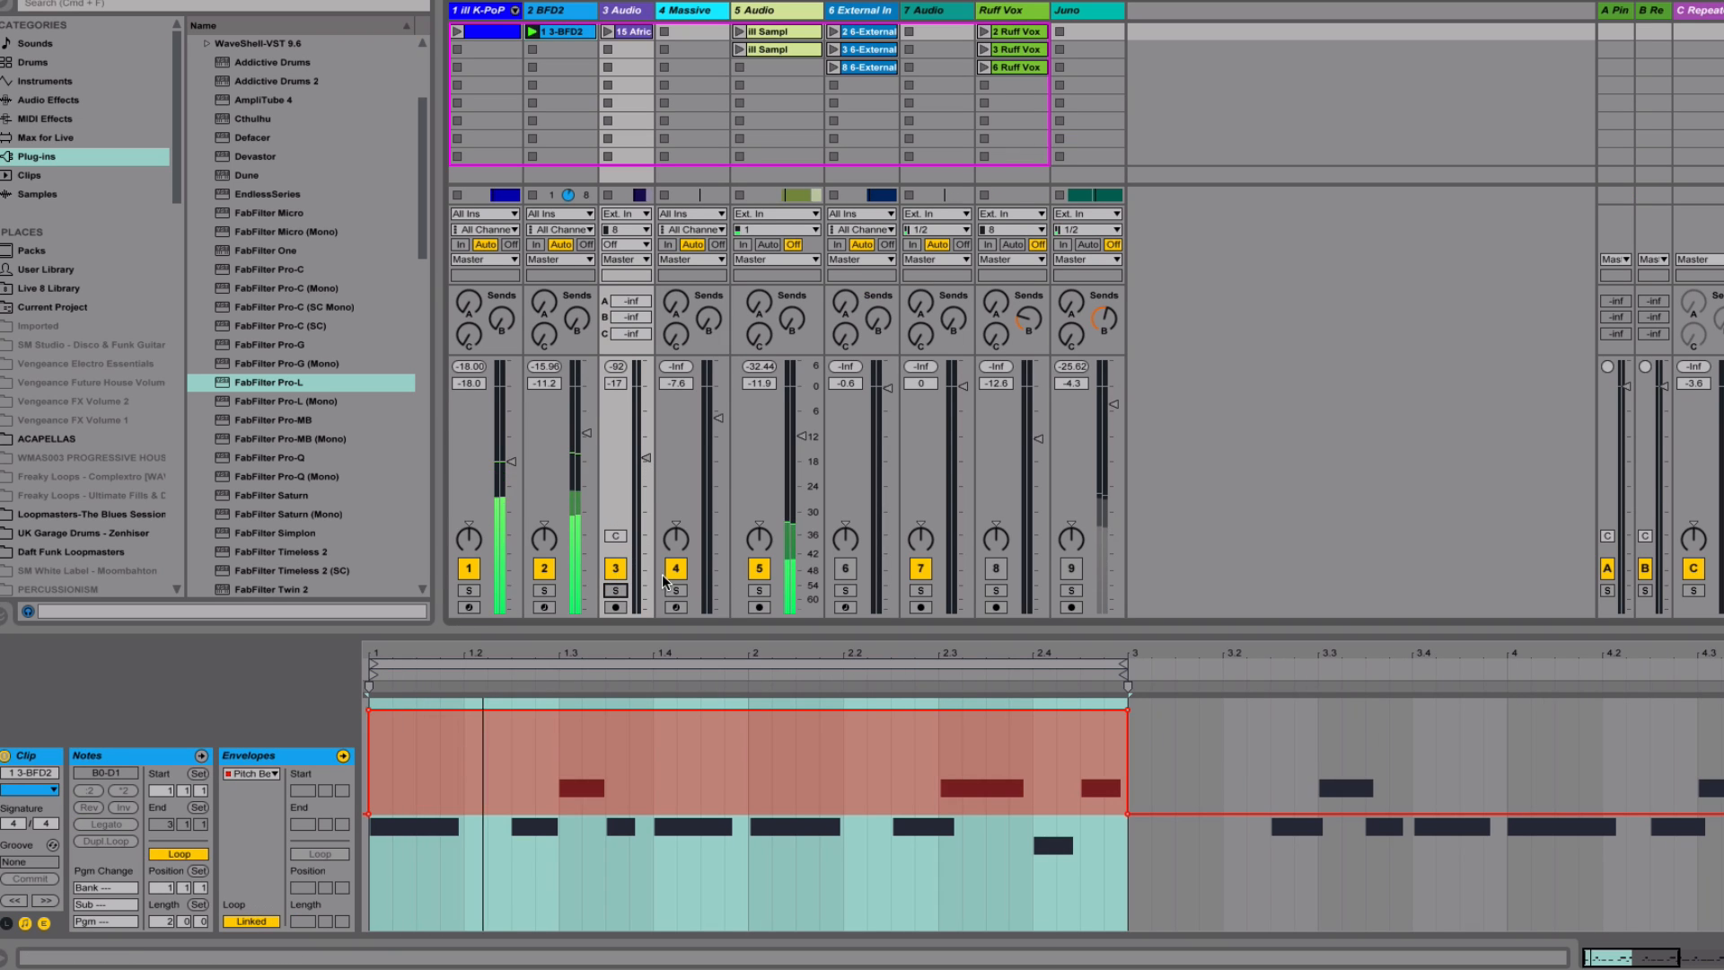
left_click(760, 575)
left_click_drag(652, 450, 647, 465)
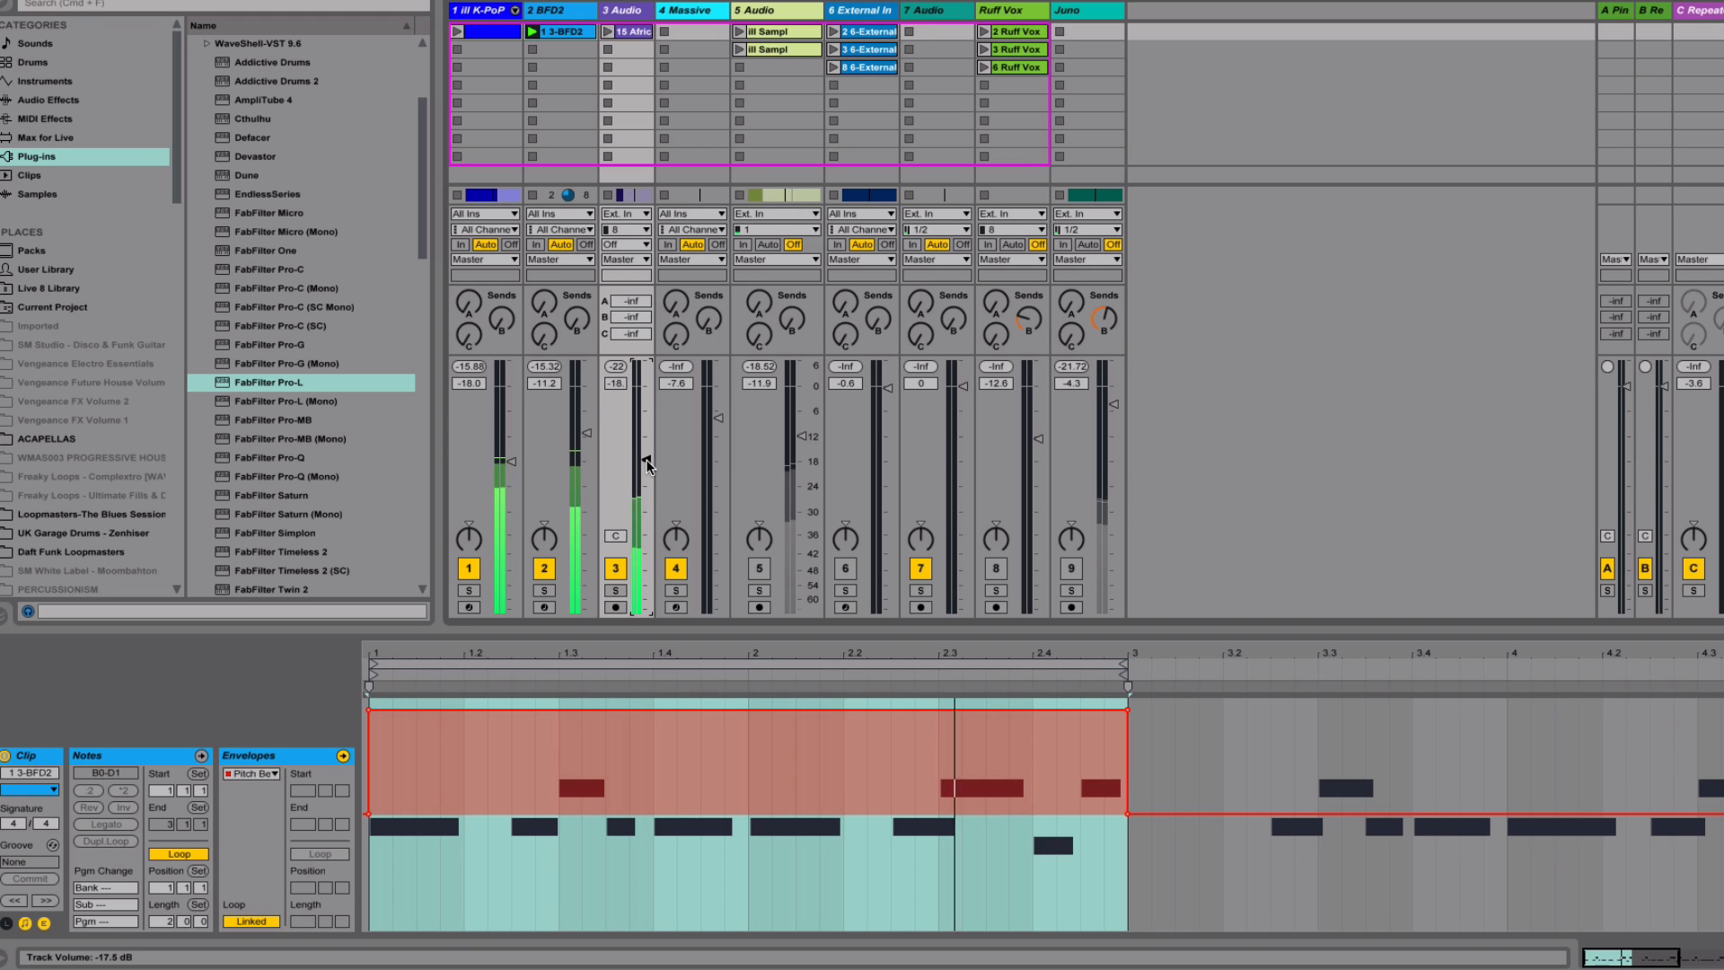
Add warp markers on the African War Drums hits near 2.3.3 and 2.4.2, and move the second one to 2.4.1
key("Tab")
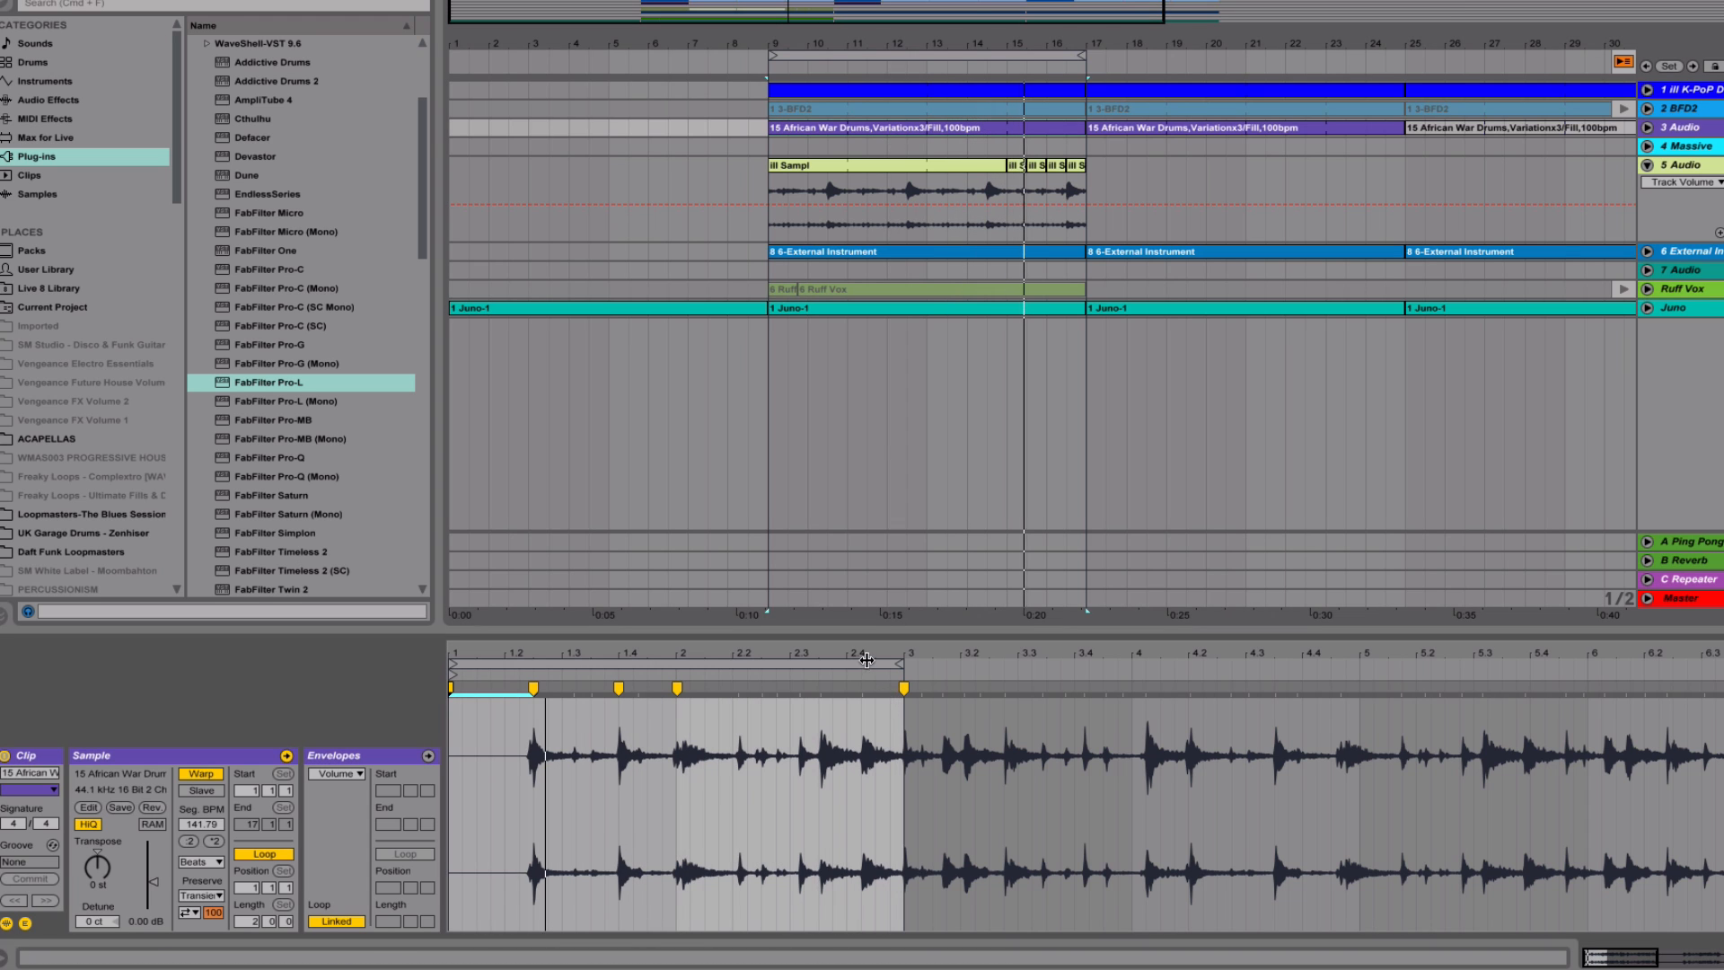
left_click_drag(866, 660, 961, 678)
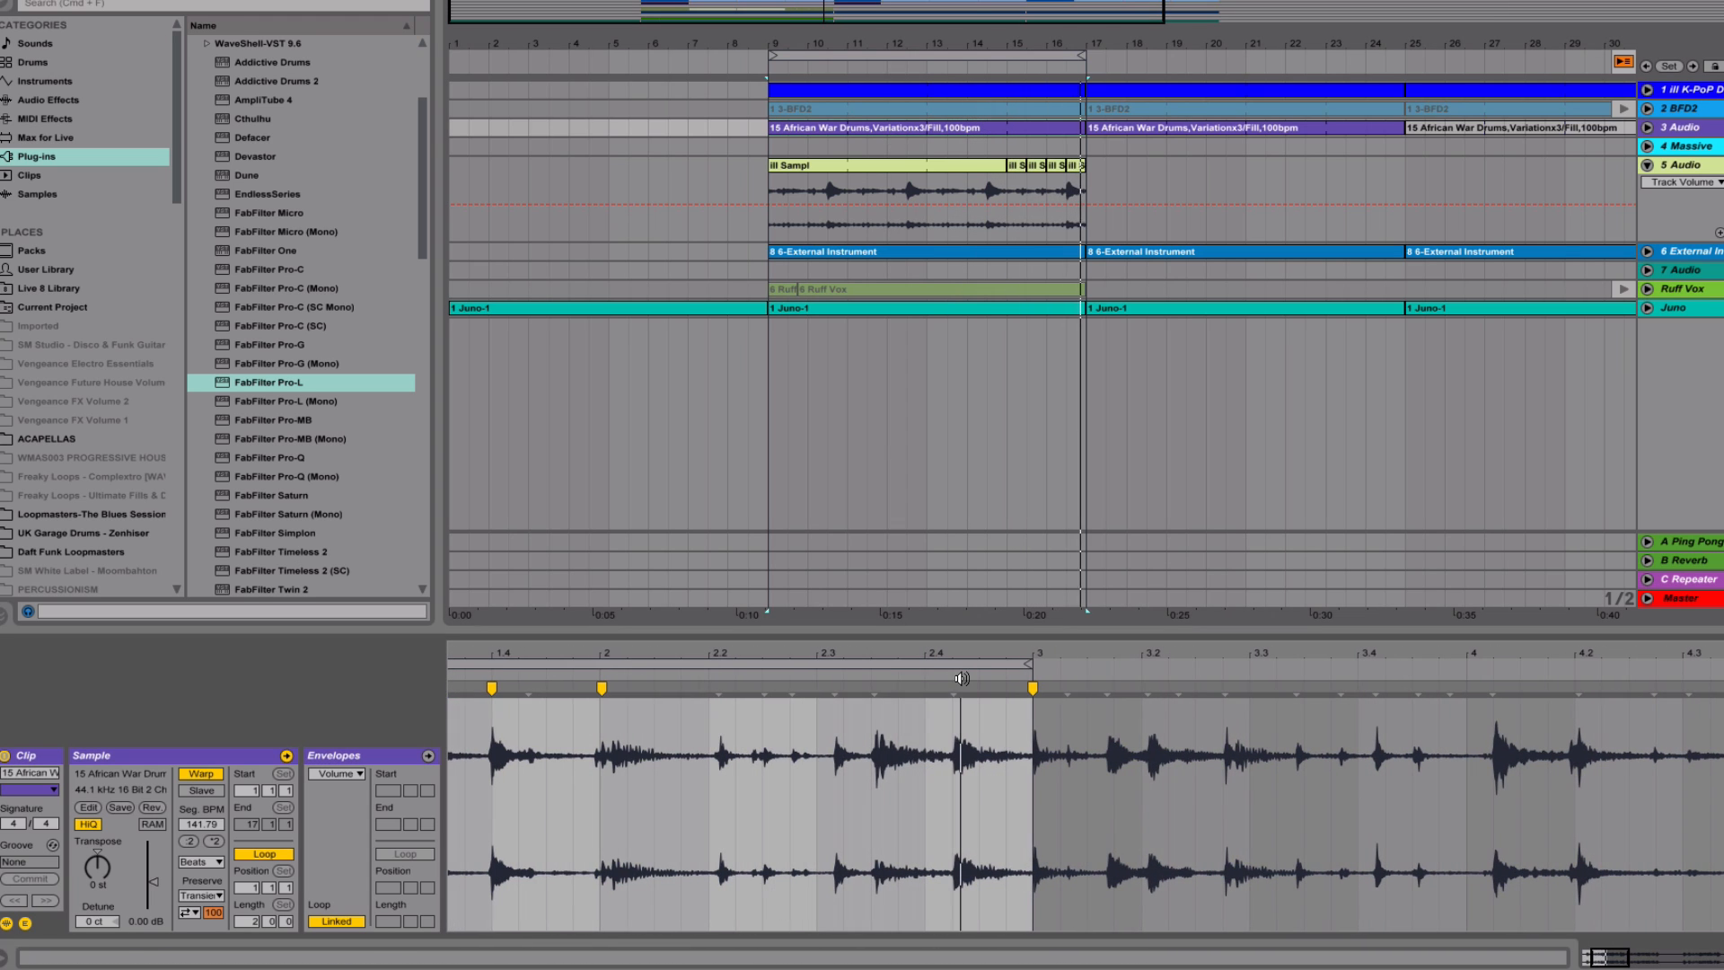
double_click(953, 688)
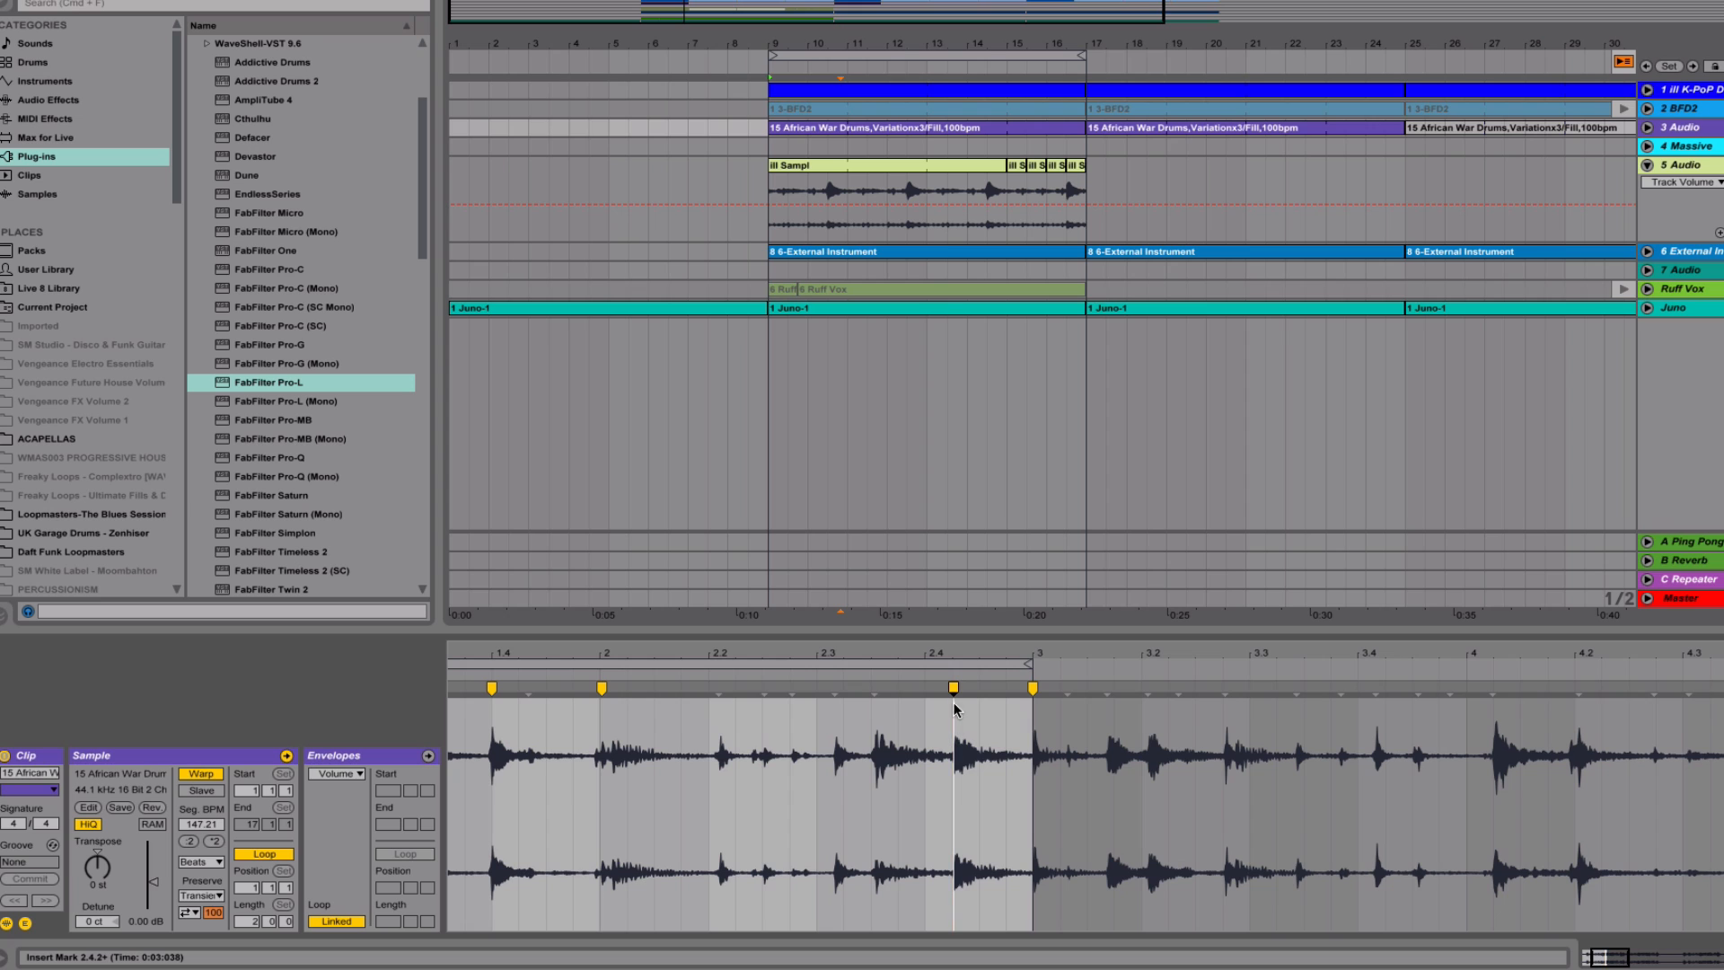
double_click(874, 687)
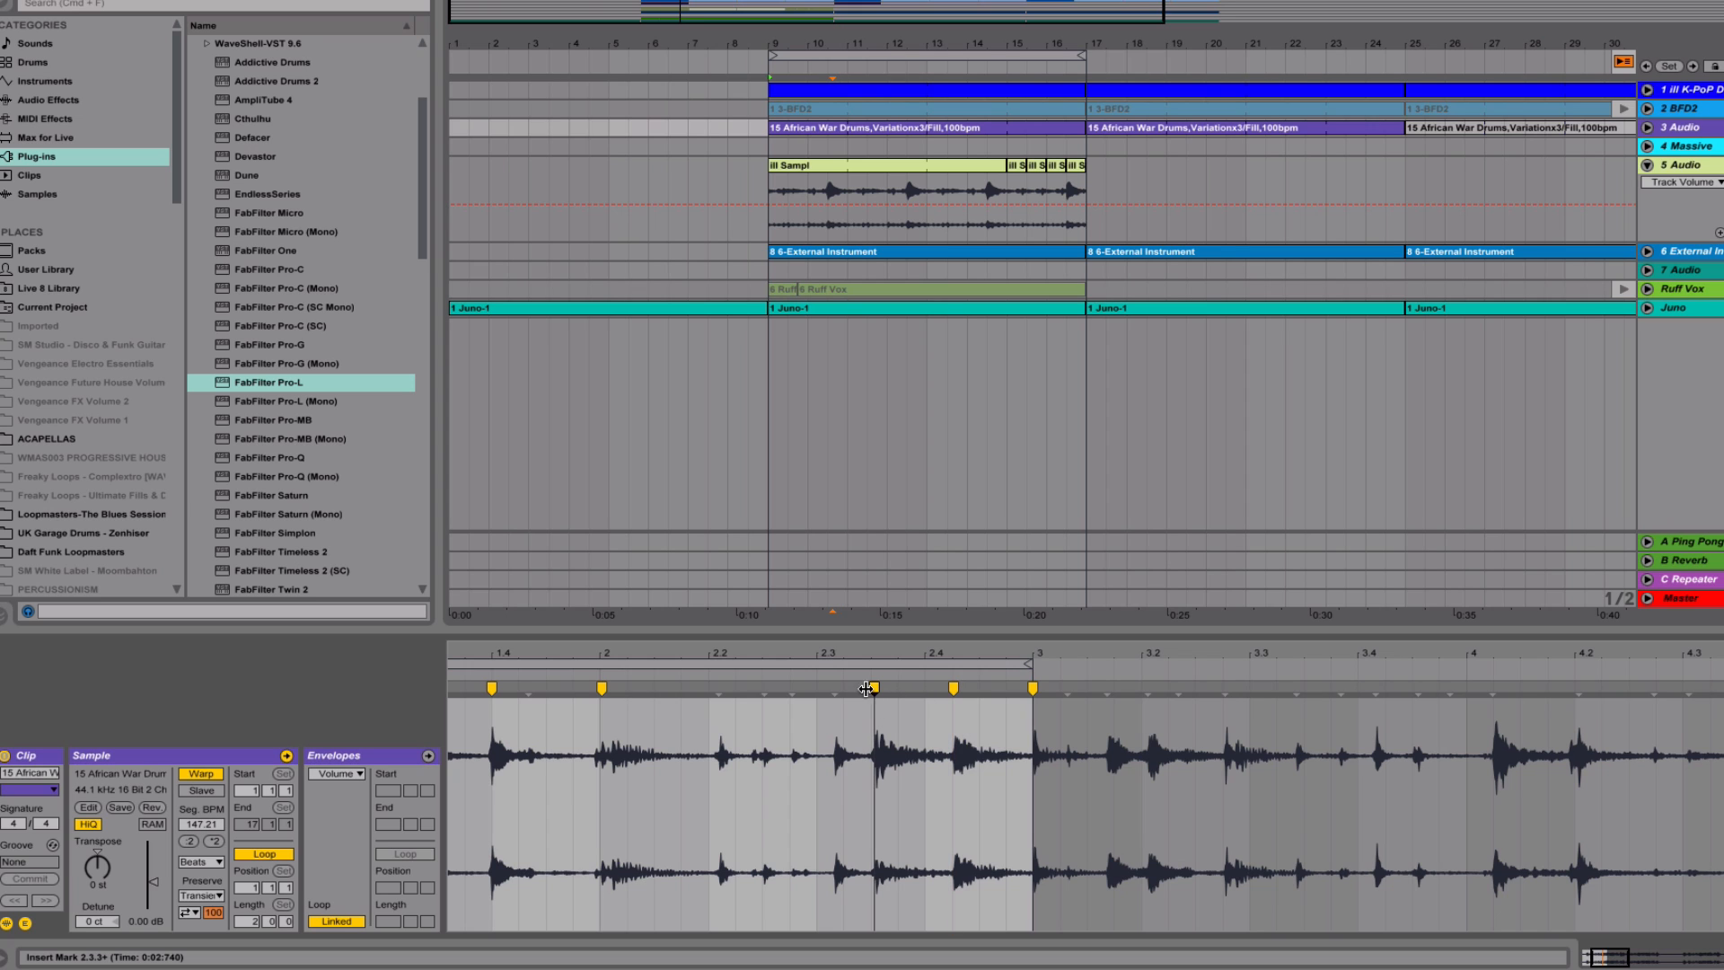
mouse_move(950, 688)
left_mouse_down()
mouse_move(924, 688)
mouse_move(934, 614)
left_mouse_up()
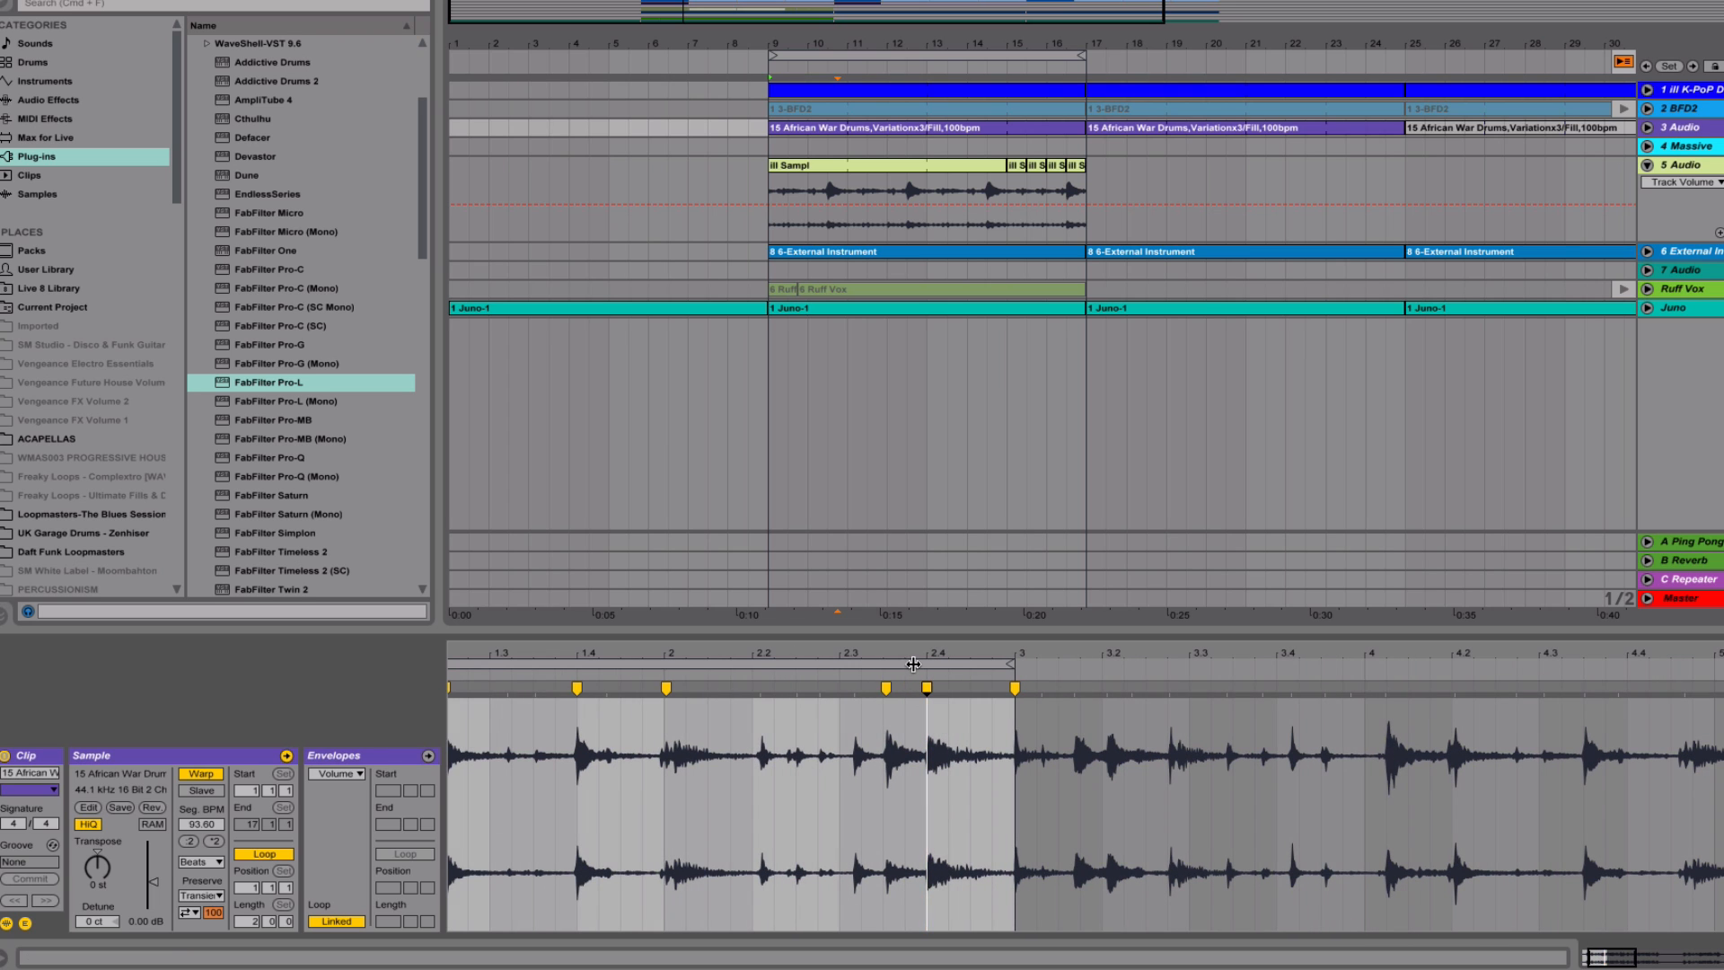
Play back the re-timed drum clip with the mix, checking it in both the clip waveform and the mixer
key("space")
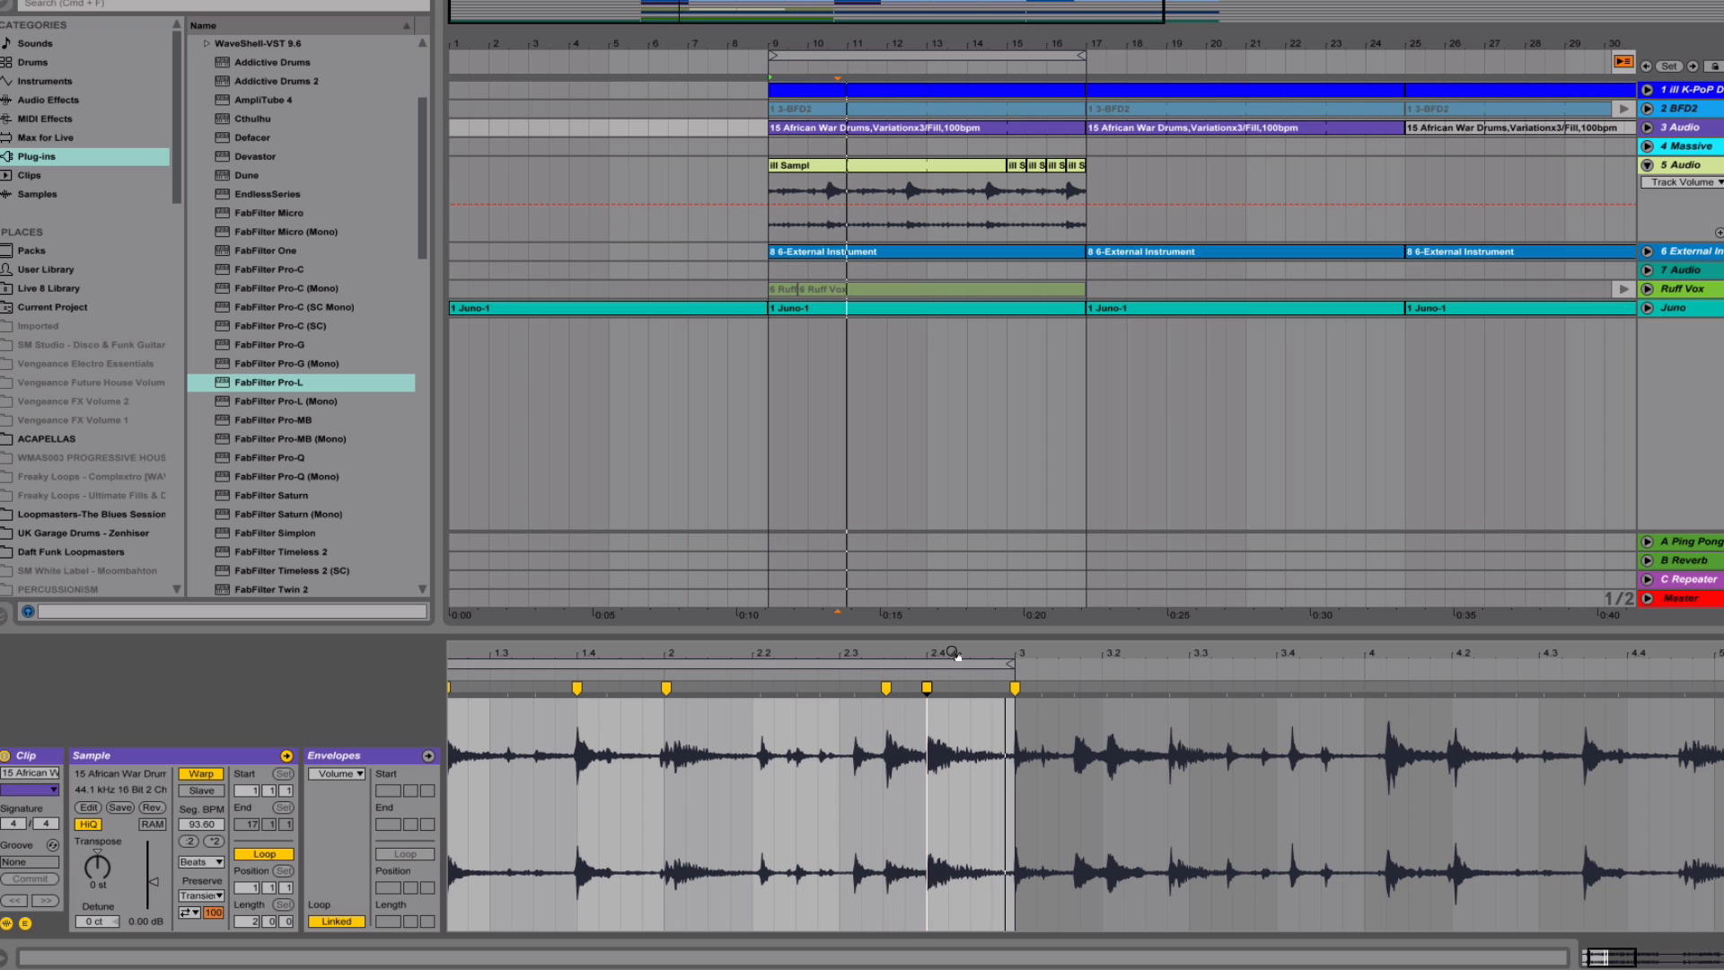
left_click_drag(954, 655, 925, 682)
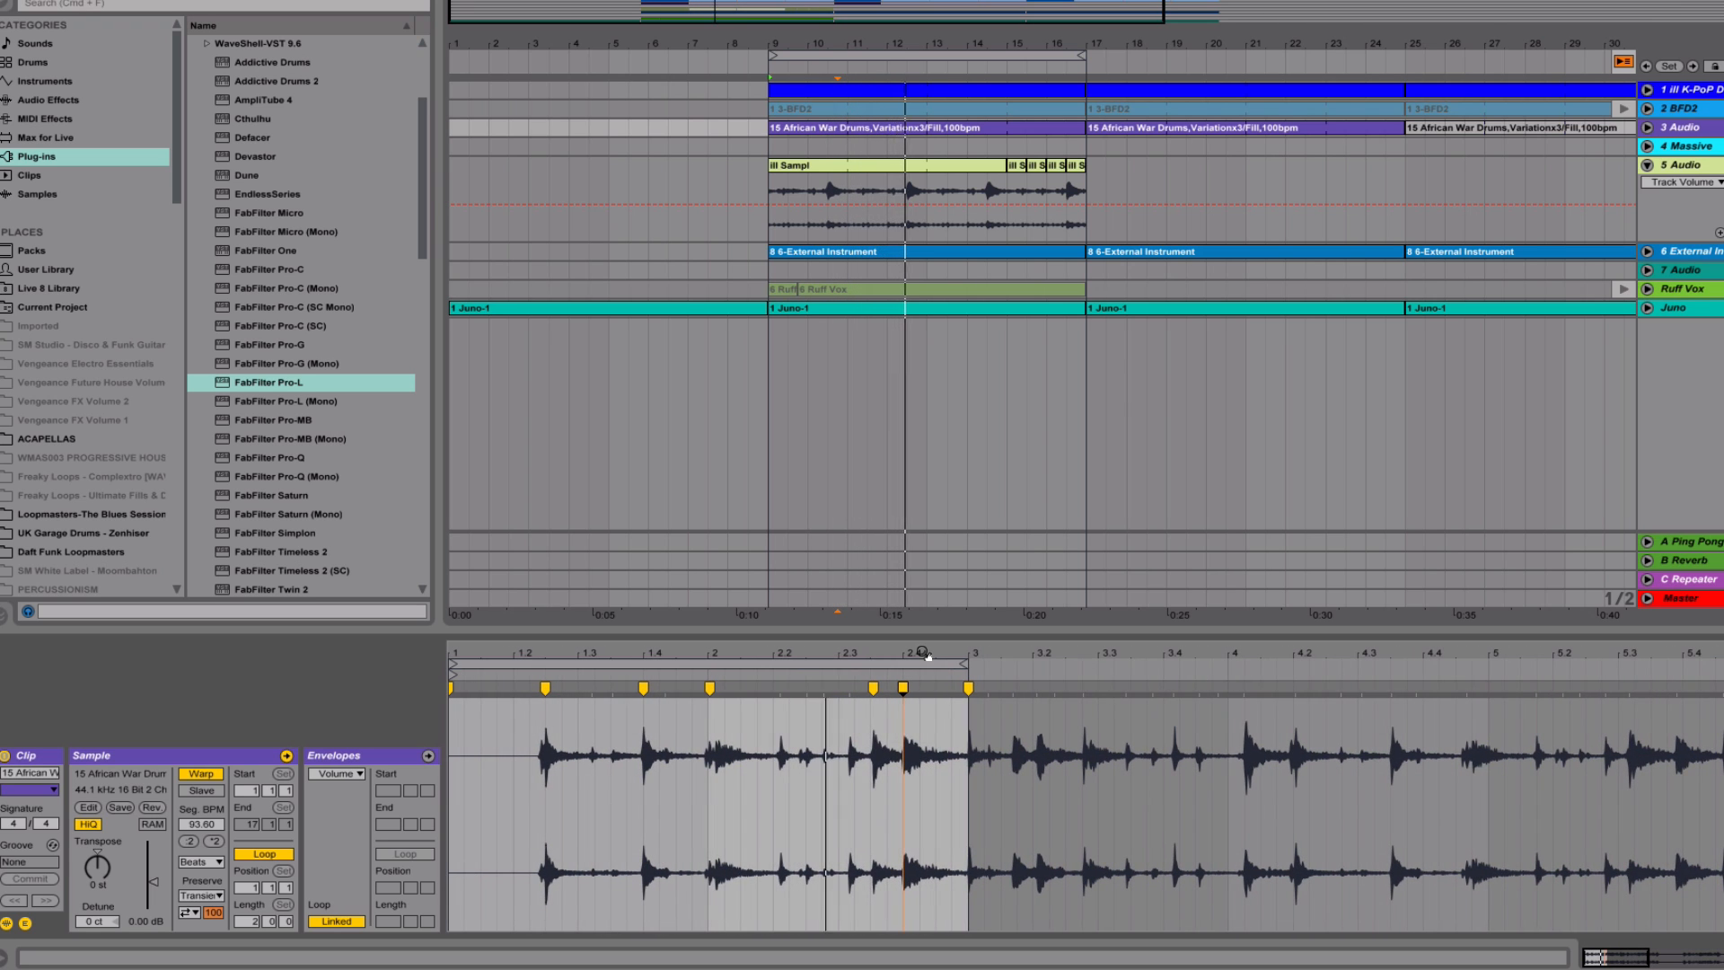
key("Tab")
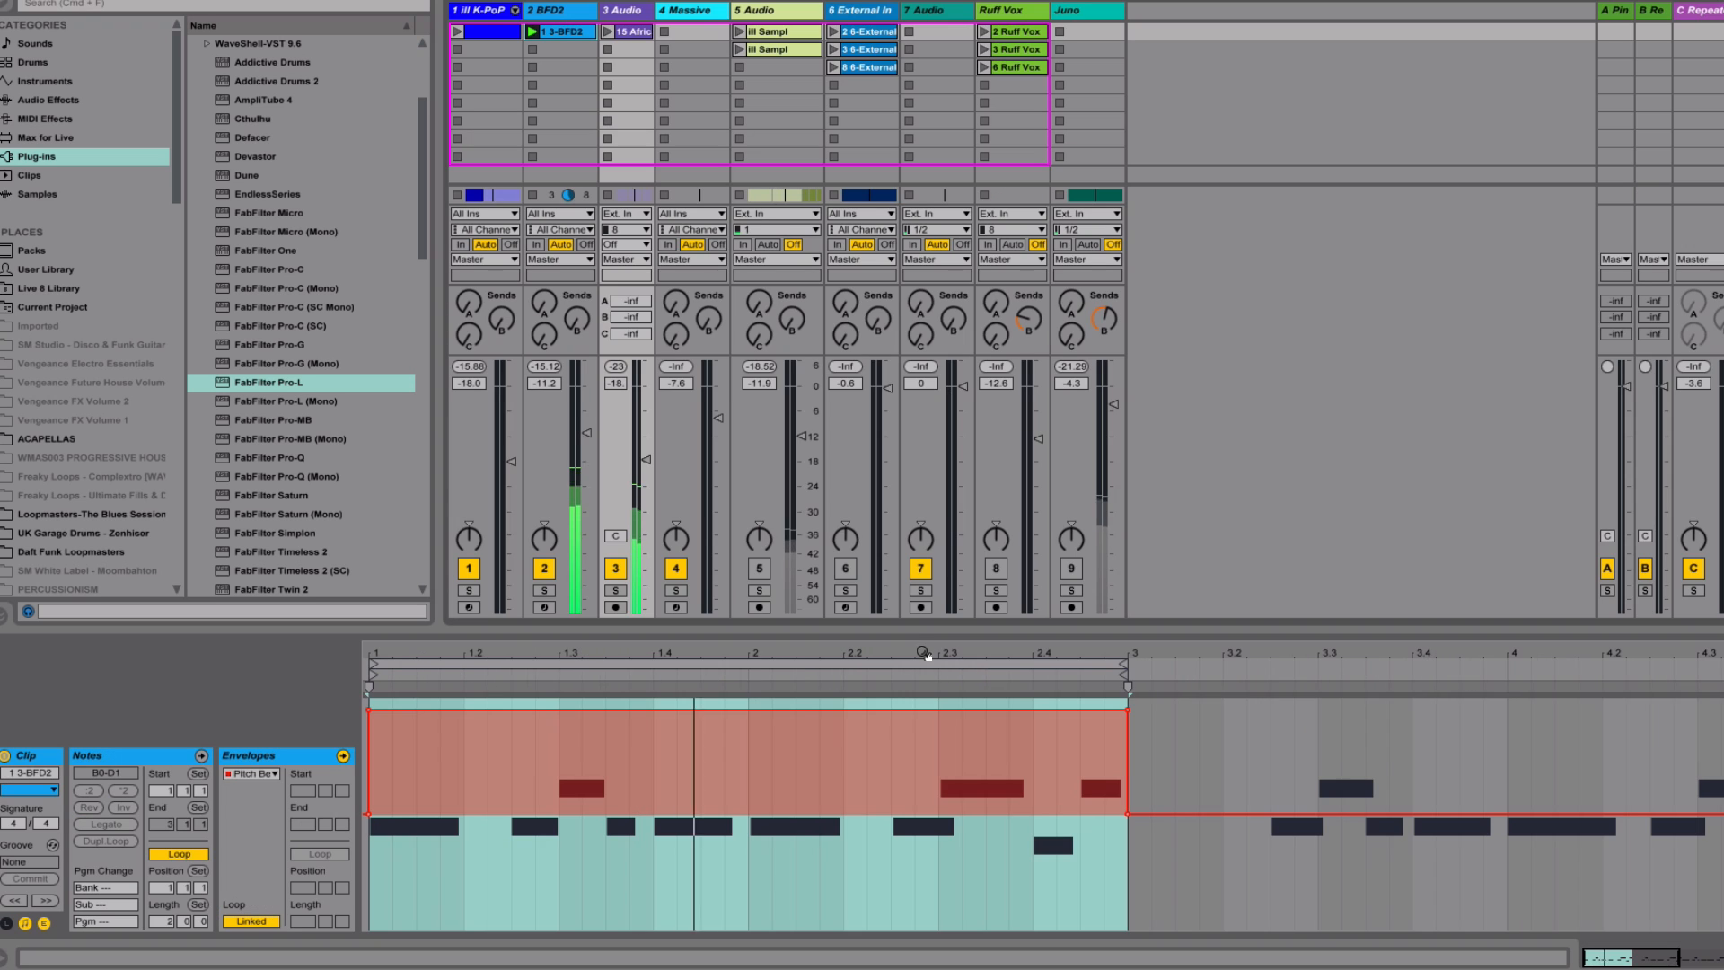
key("Tab")
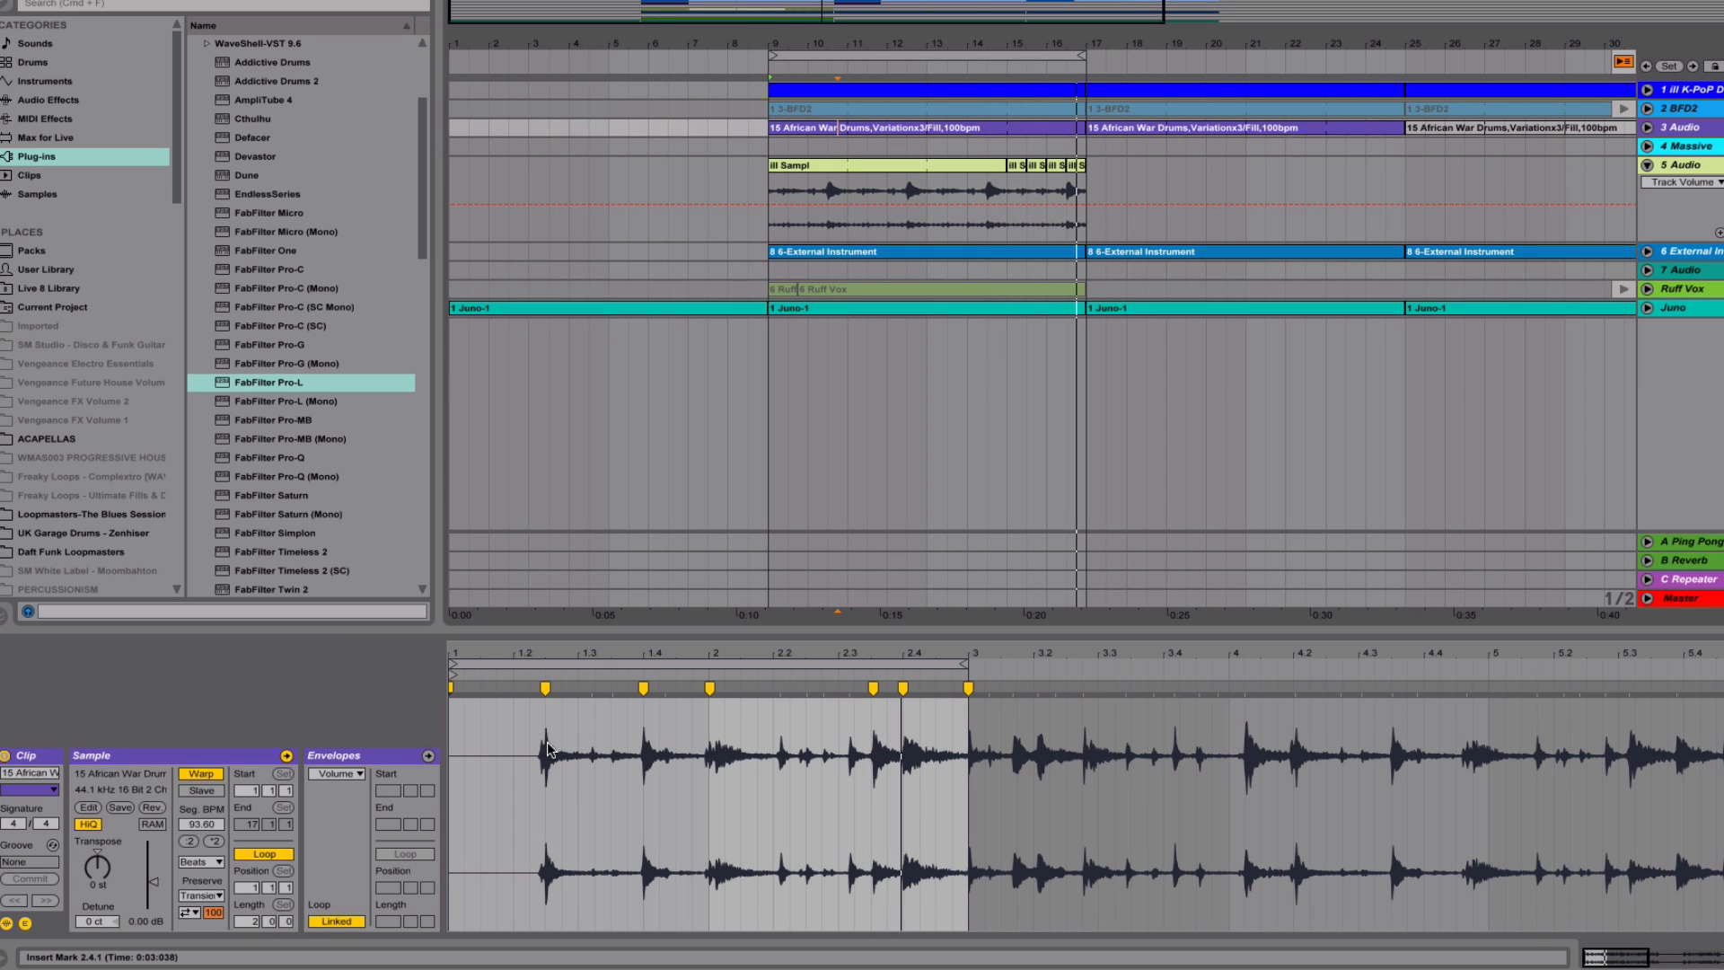
Stop playback and highlight the drum clip's opening gap from 1.1.1 to 1.2.3
key("space")
left_click_drag(449, 753, 549, 756)
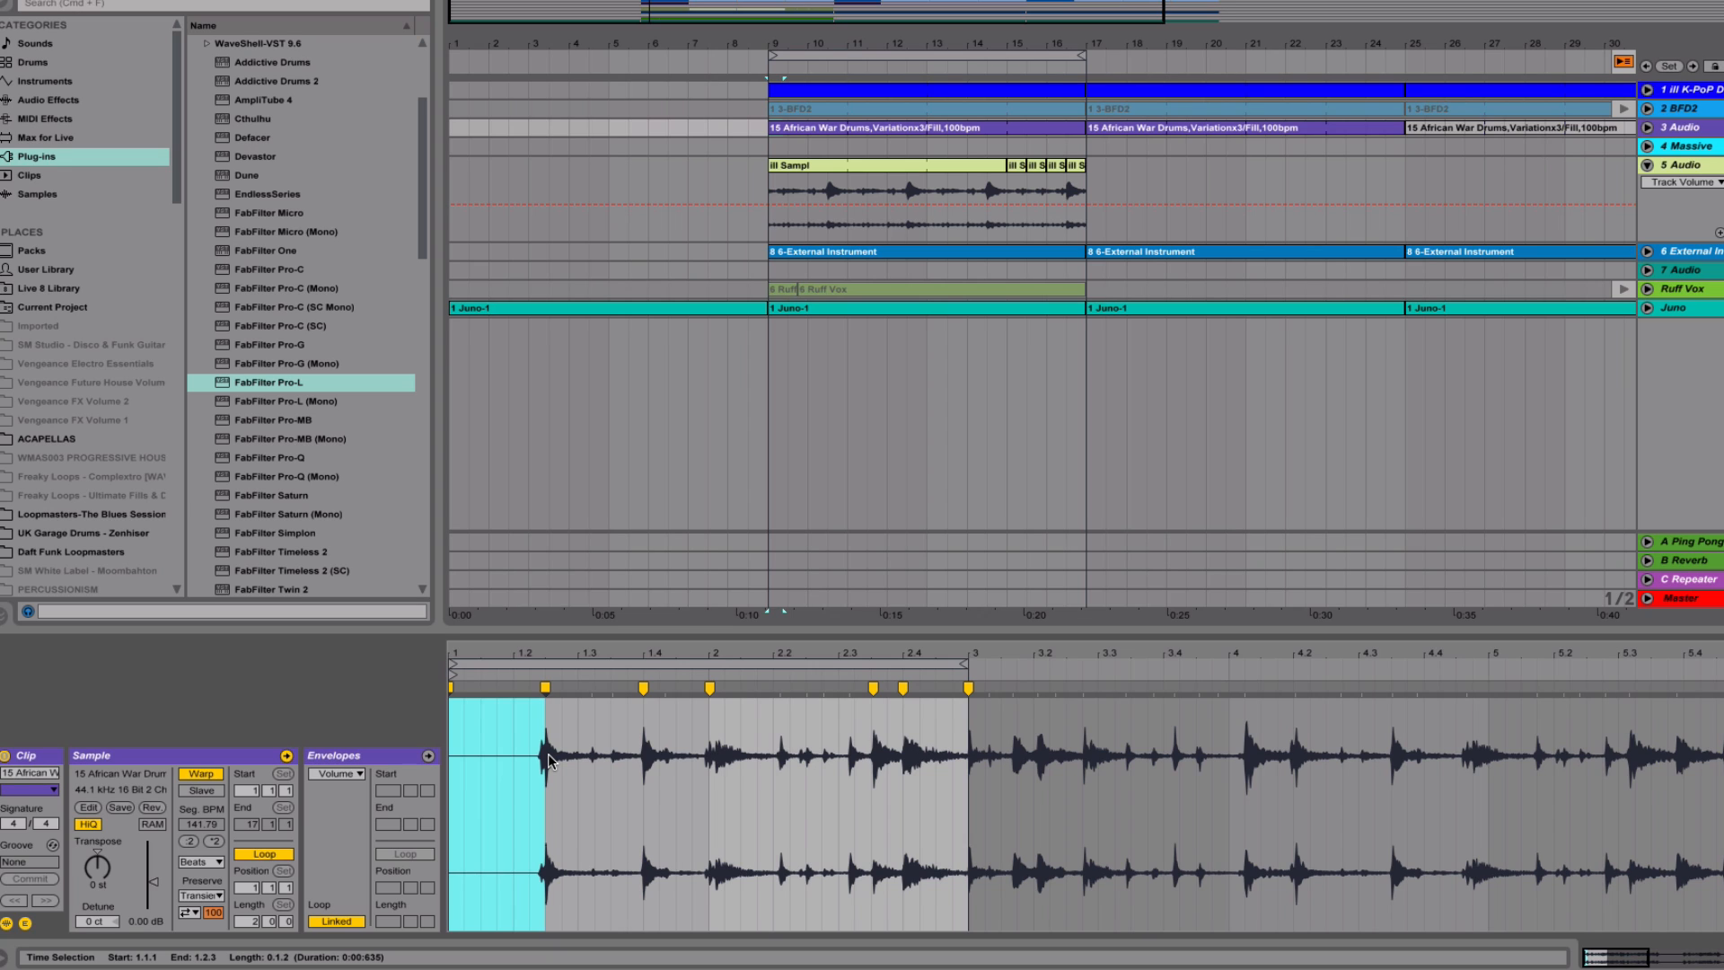
left_click_drag(453, 774, 543, 781)
left_click_drag(457, 768, 547, 769)
Reactivate the 5 Audio track and play the mix, viewing bars 9 to 17 in the arrangement
key("Tab")
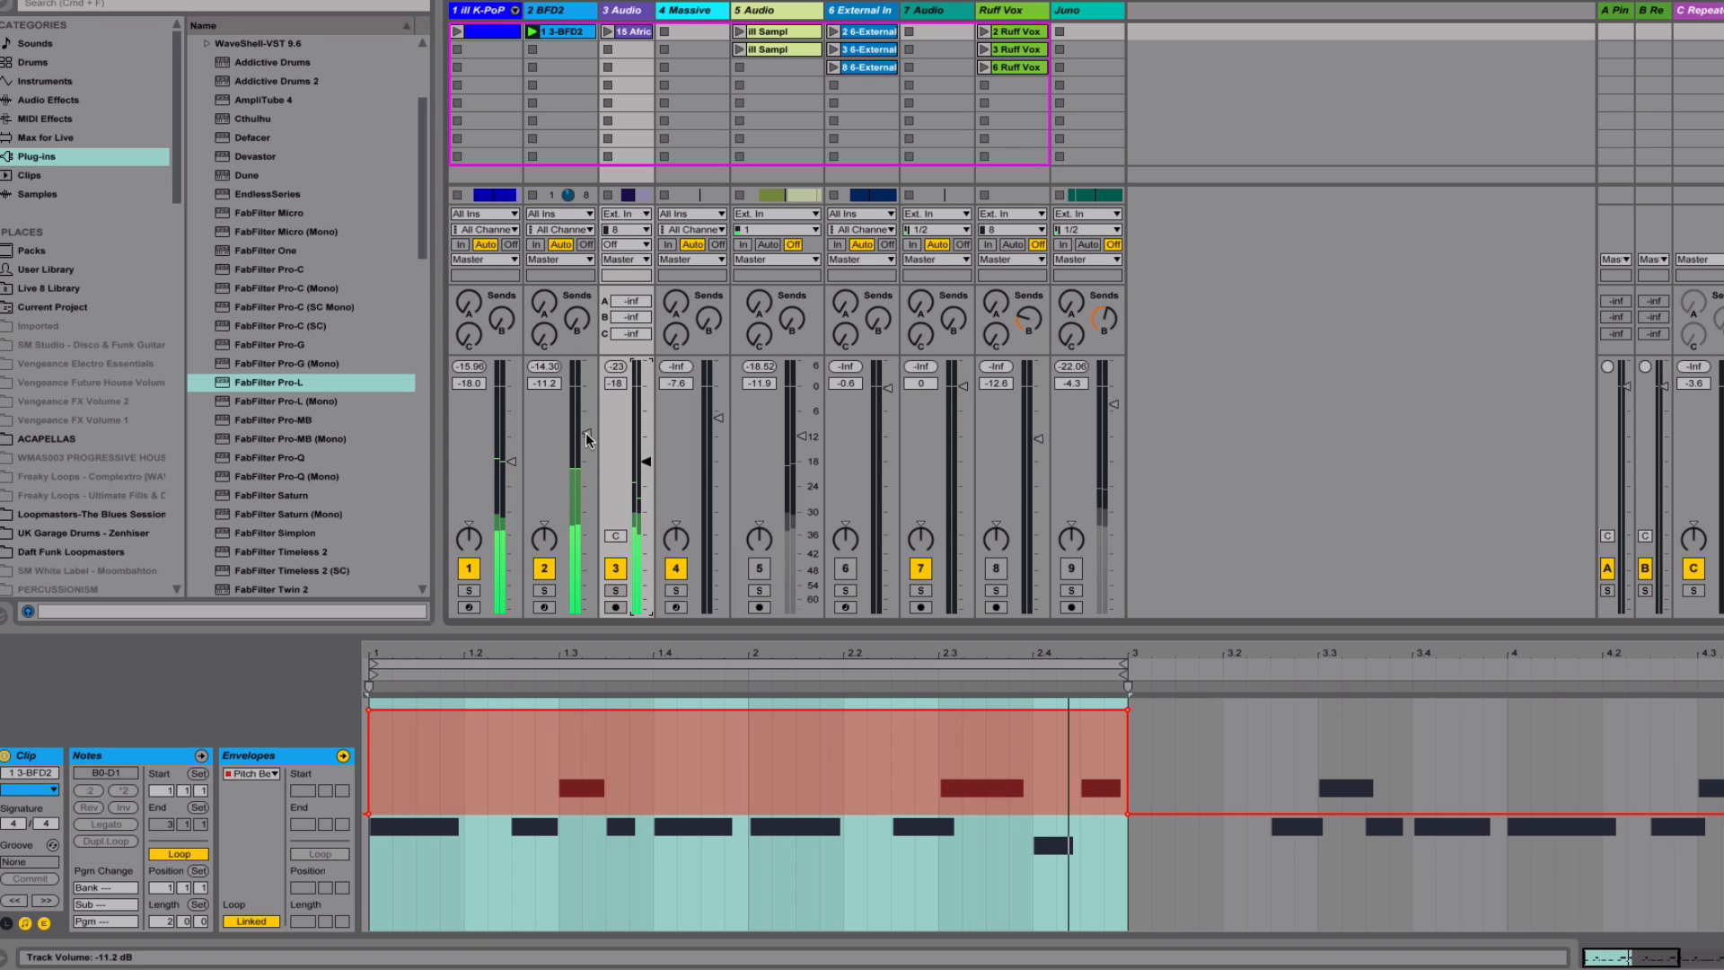
key("space")
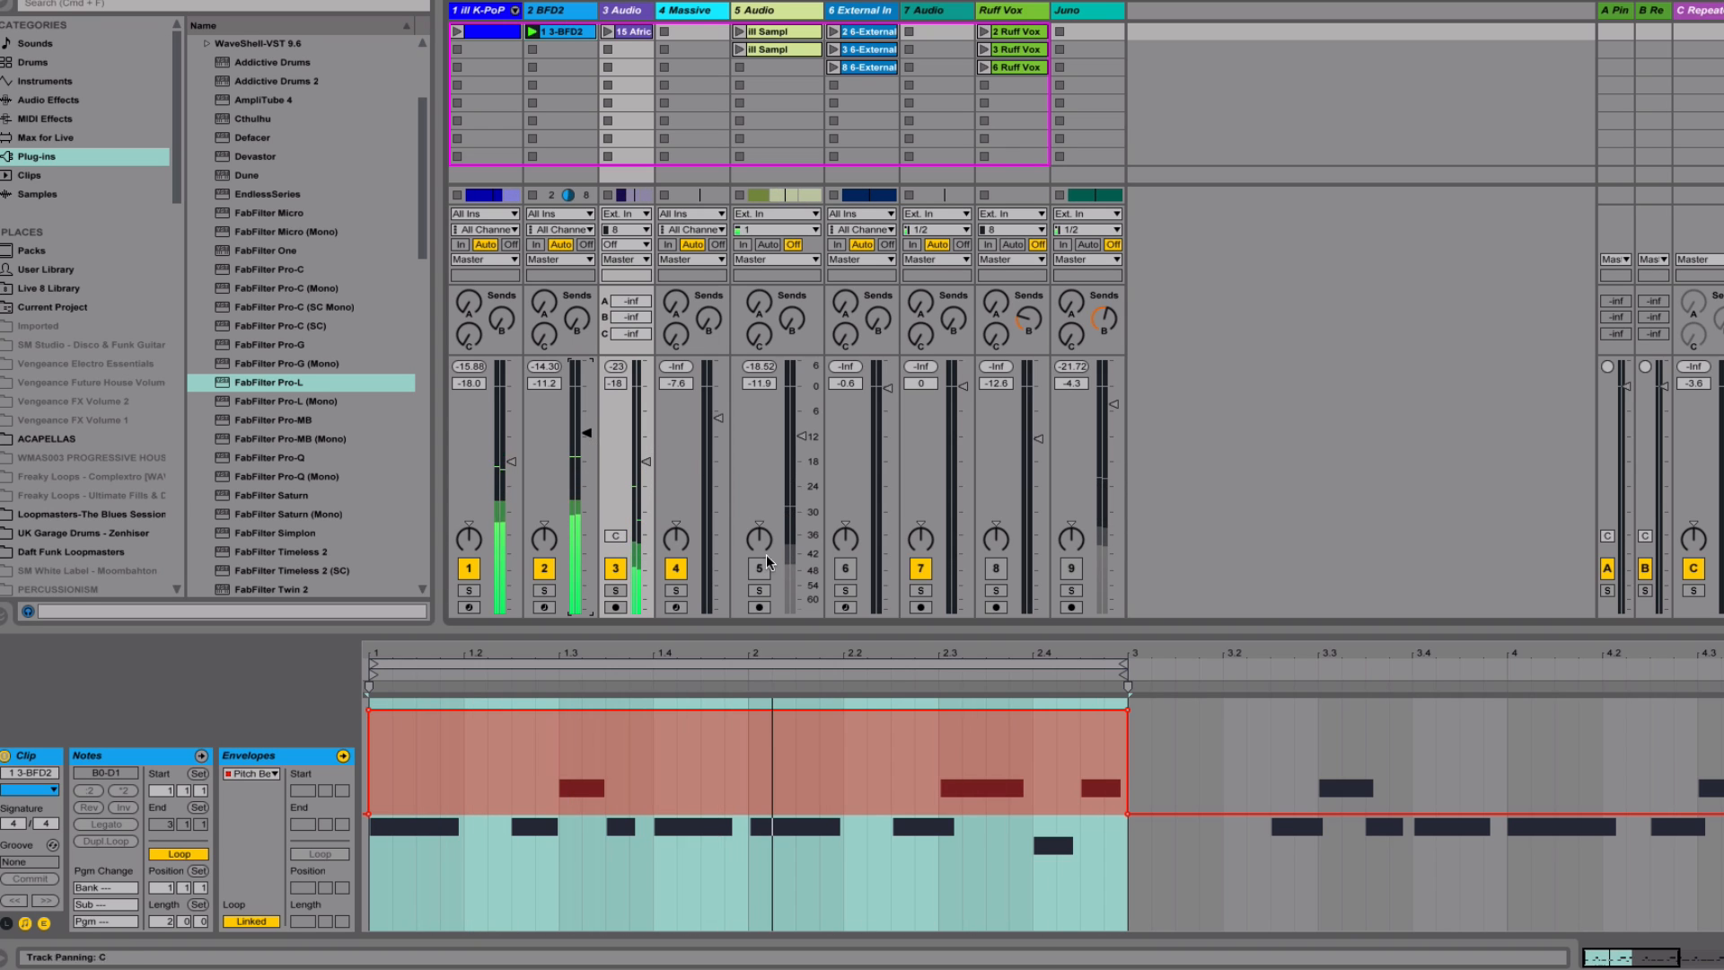
left_click(760, 569)
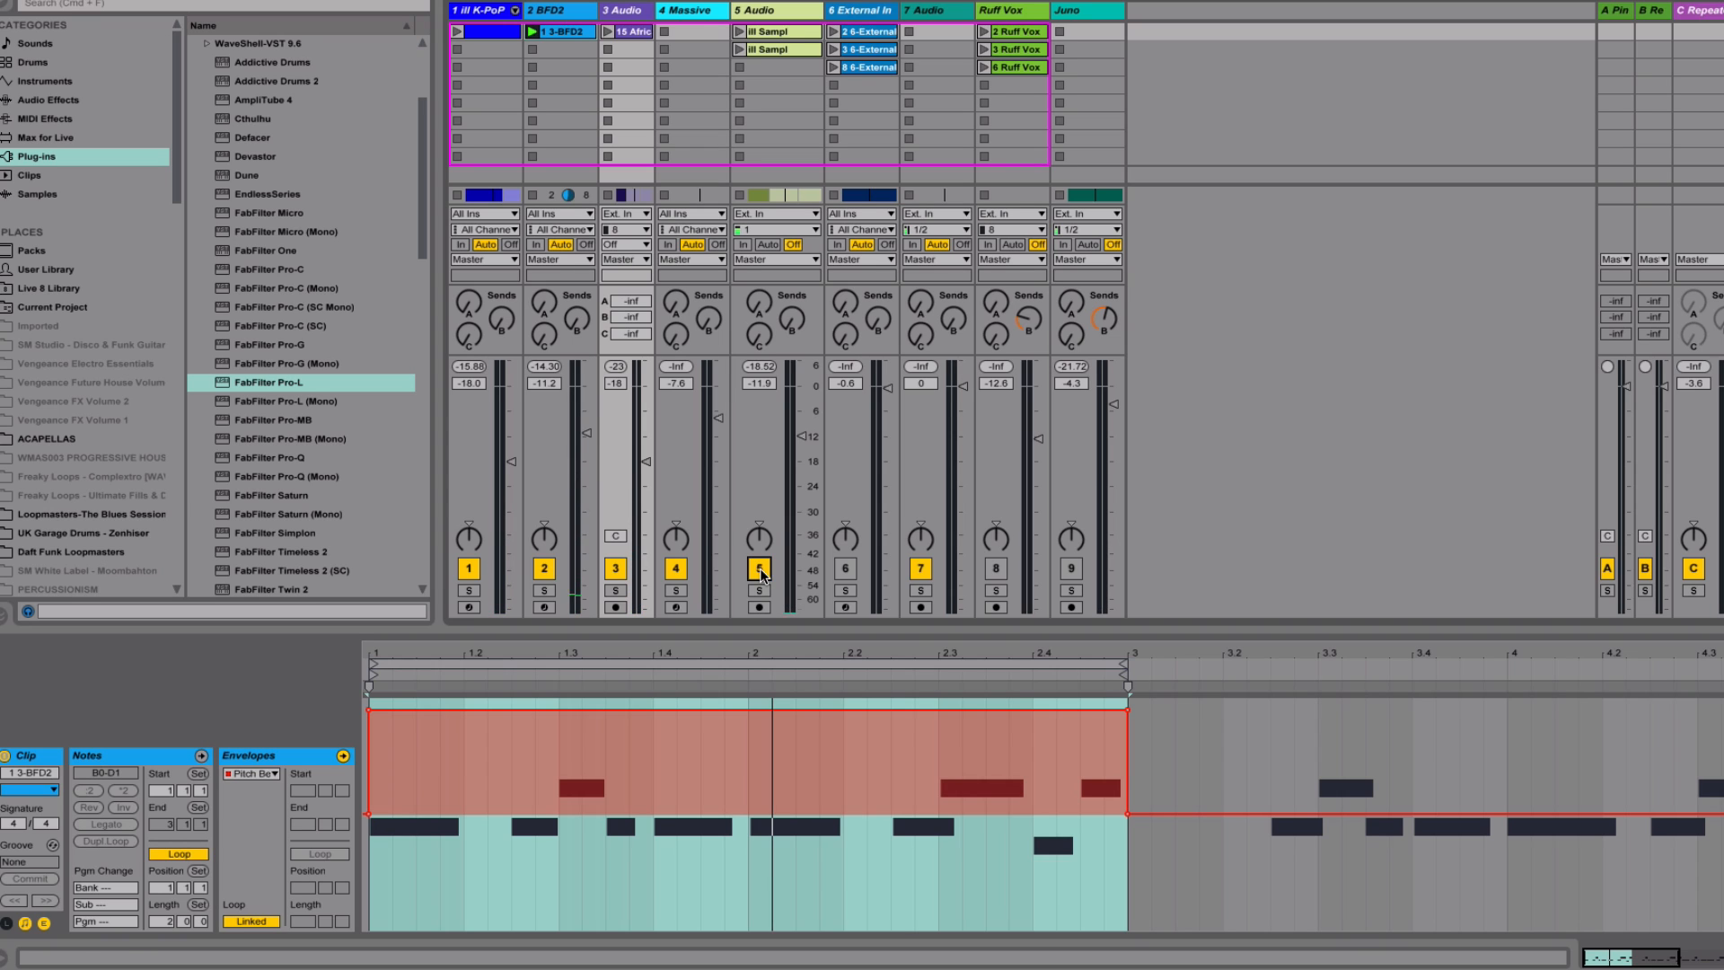
left_click_drag(800, 437, 804, 438)
key("space")
key("Tab")
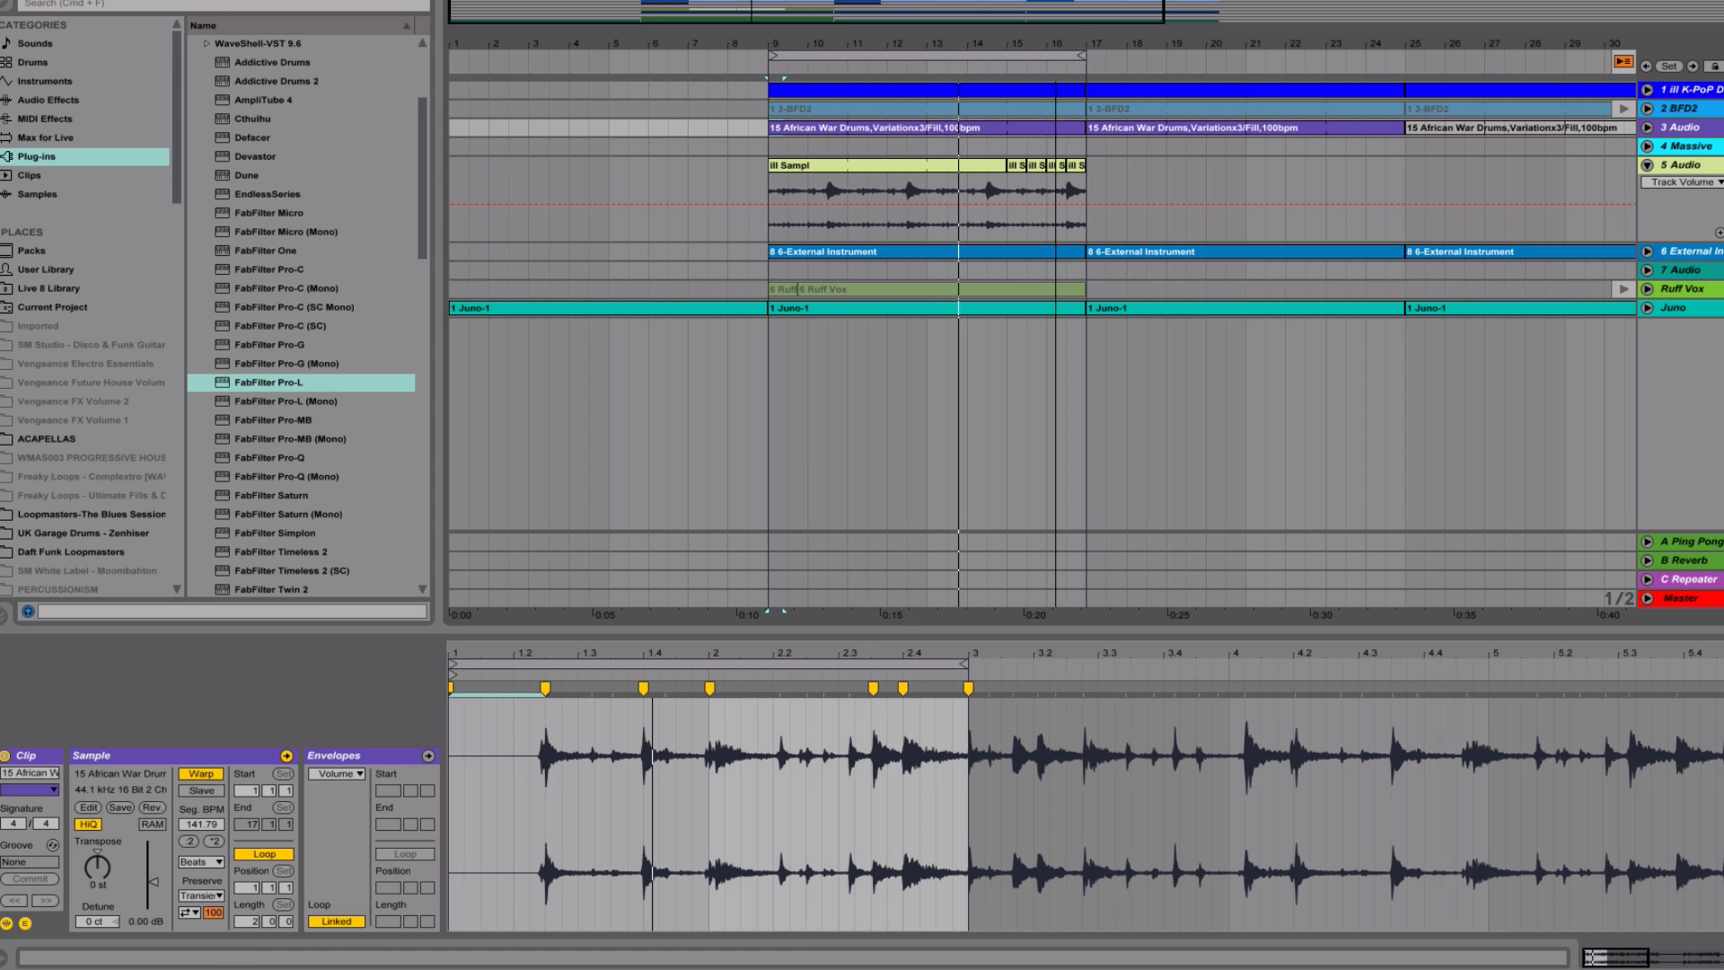
left_click_drag(1078, 31, 1136, 79)
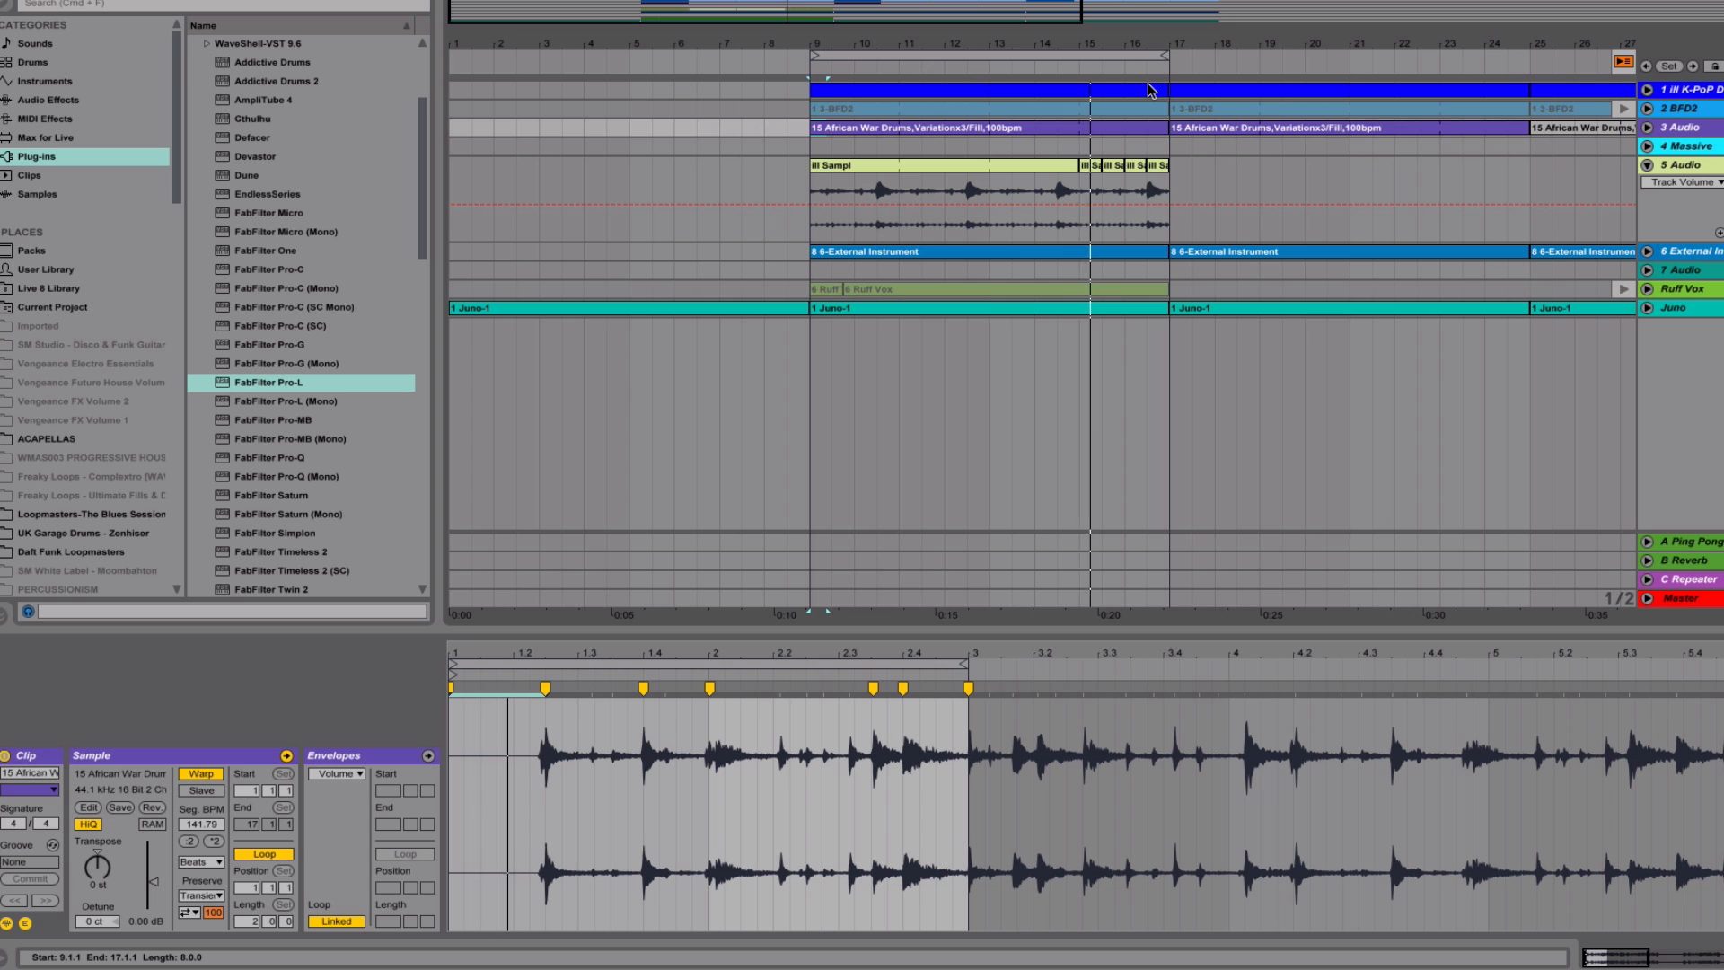